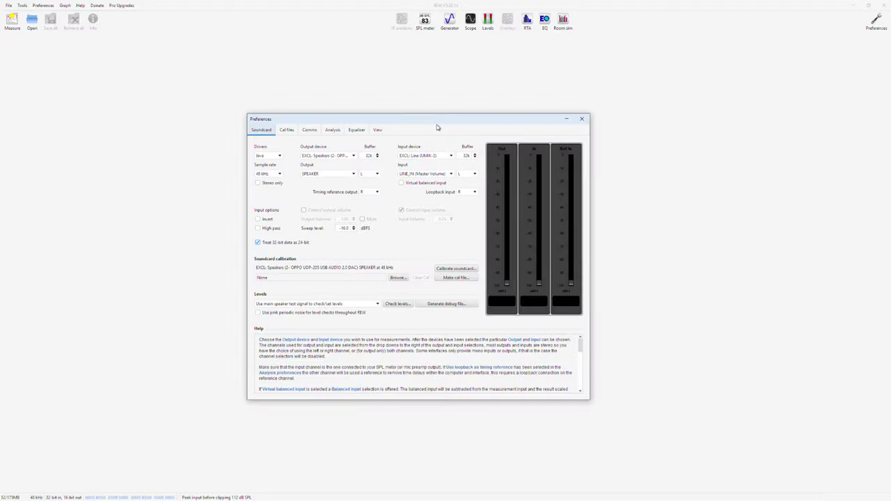
pyautogui.click(272, 158)
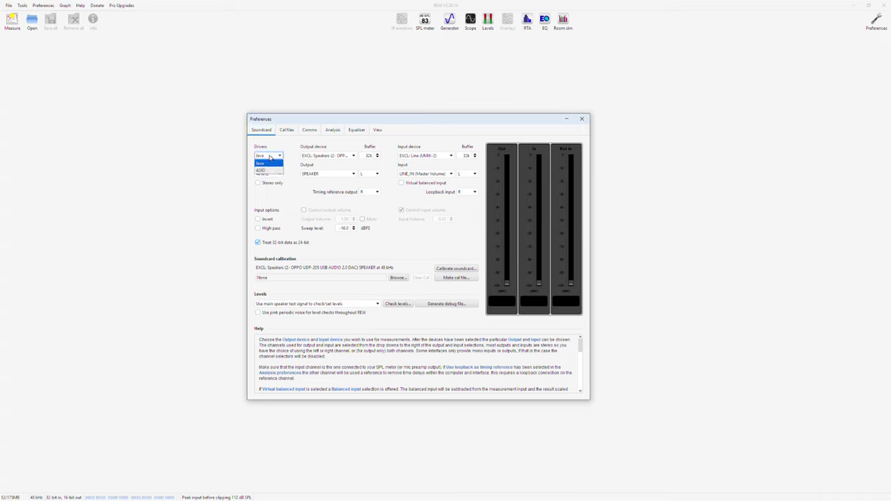
pyautogui.click(275, 159)
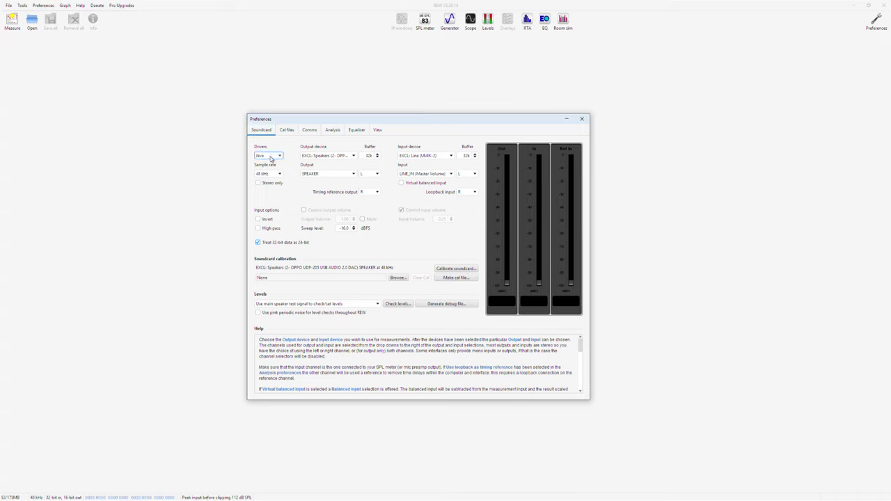
pyautogui.click(271, 159)
pyautogui.click(261, 170)
pyautogui.click(320, 156)
pyautogui.click(314, 169)
pyautogui.click(425, 156)
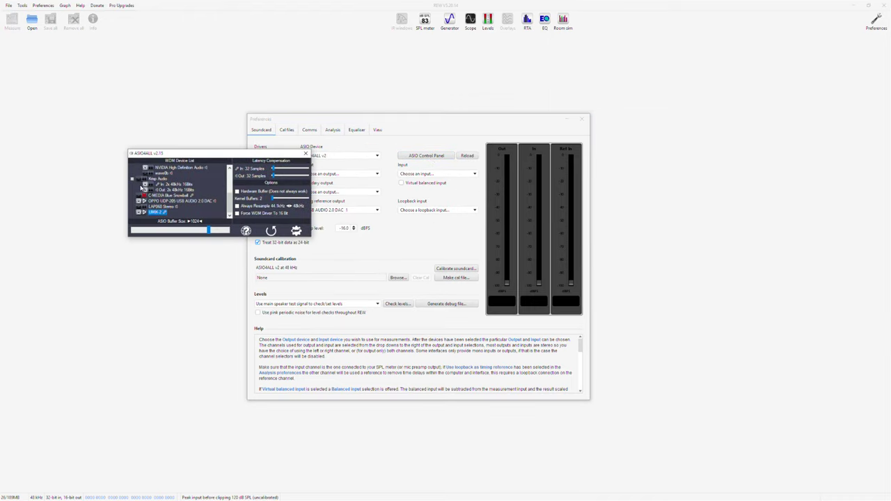
pyautogui.moveTo(150, 210)
pyautogui.click(307, 154)
pyautogui.click(269, 156)
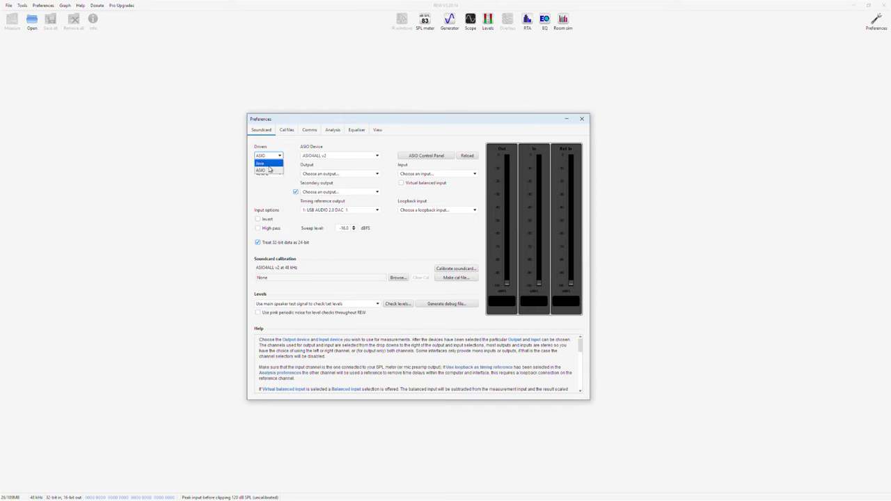
pyautogui.click(269, 166)
pyautogui.click(327, 155)
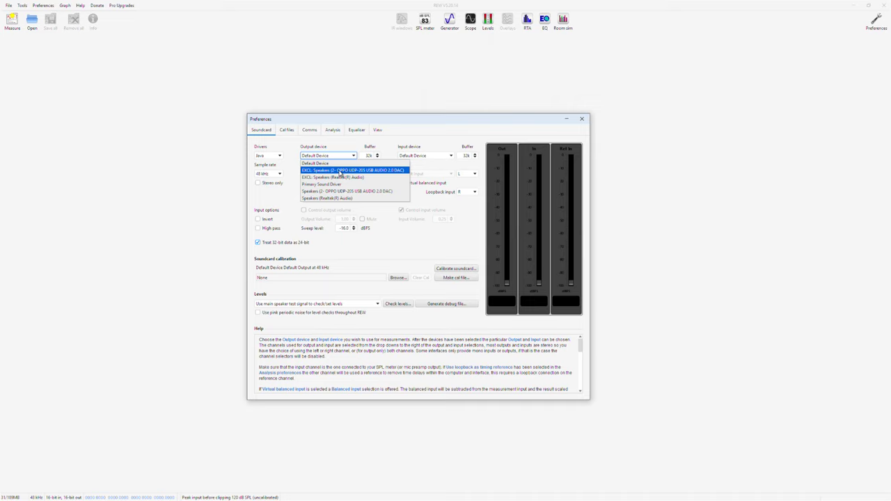
pyautogui.click(340, 172)
pyautogui.click(425, 155)
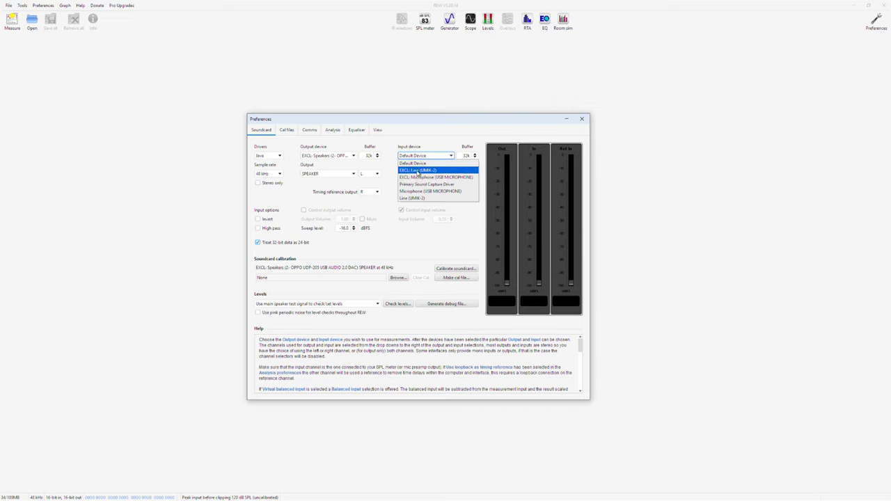
pyautogui.click(418, 171)
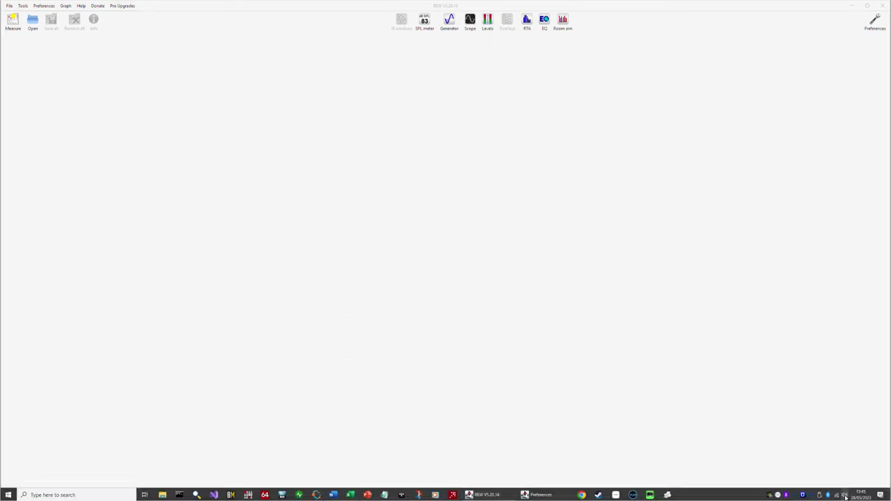
# Run speaker configuration on the OPPO Speakers, keeping the stereo layout with full-range front left and right
pyautogui.rightClick(861, 497)
pyautogui.click(829, 476)
pyautogui.moveTo(118, 33); pyautogui.dragTo(291, 78)
pyautogui.click(215, 90)
pyautogui.click(252, 116)
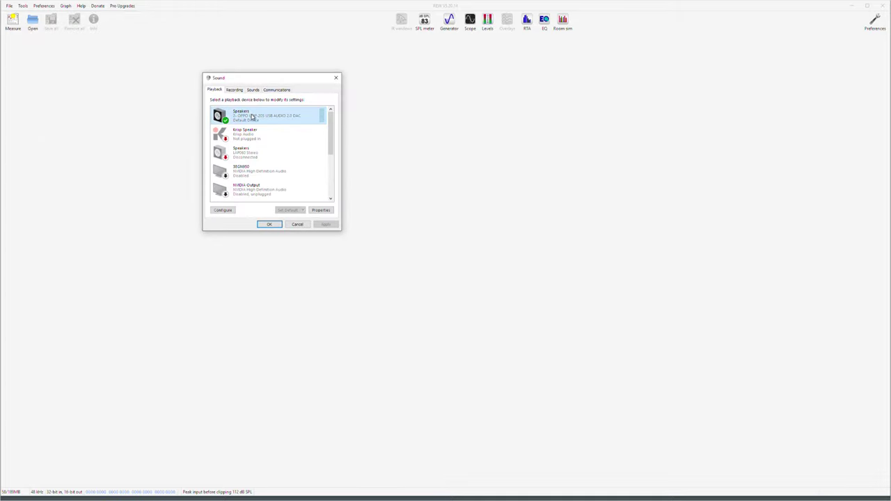
pyautogui.click(223, 210)
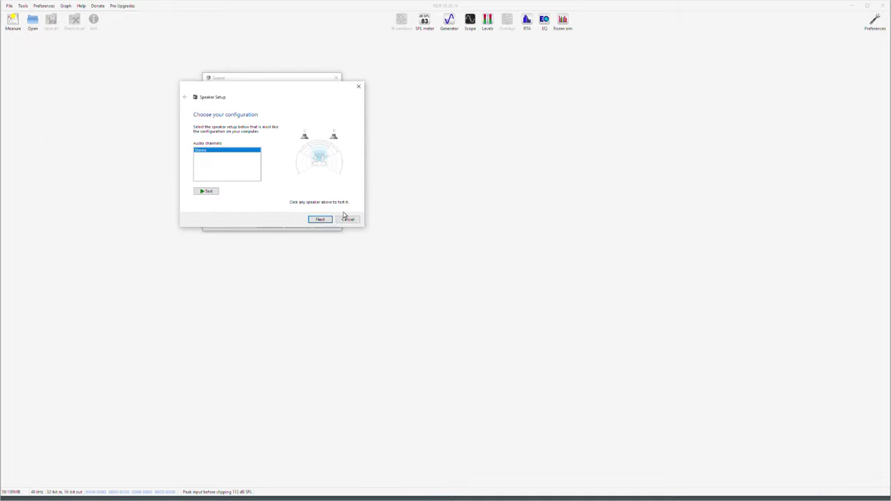
pyautogui.click(319, 219)
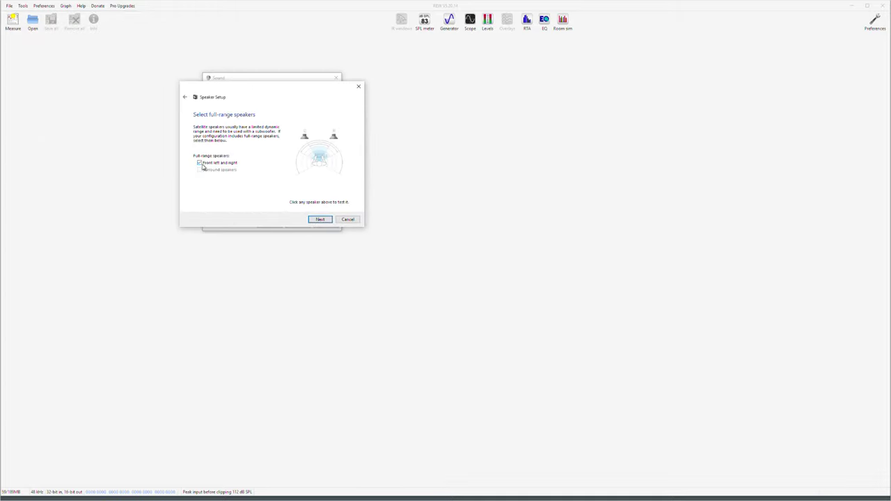
pyautogui.click(319, 219)
pyautogui.click(320, 219)
# Review the OPPO Speakers properties: levels, enhancements and advanced settings
pyautogui.click(321, 210)
pyautogui.click(243, 117)
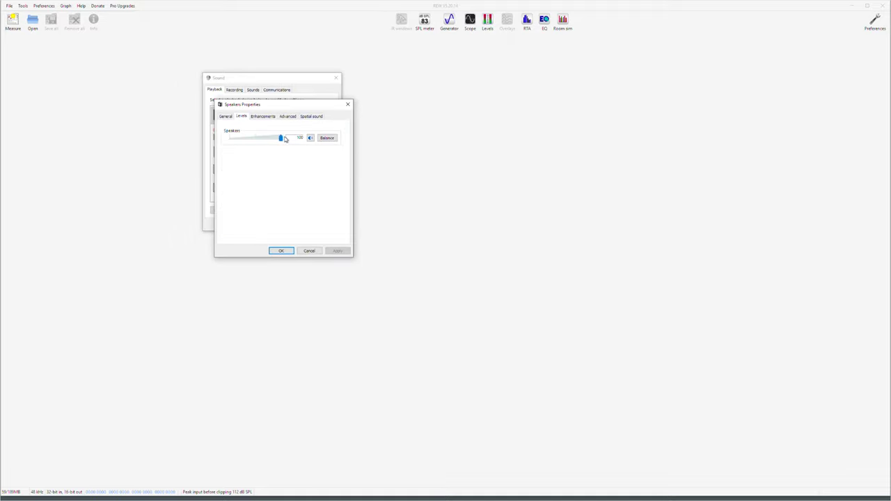
pyautogui.click(264, 116)
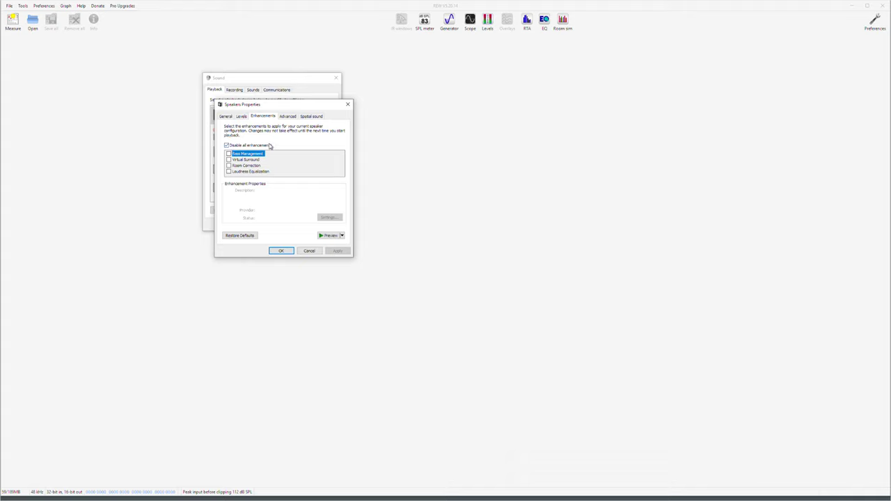
pyautogui.hotkey('ctrl', 'Tab')
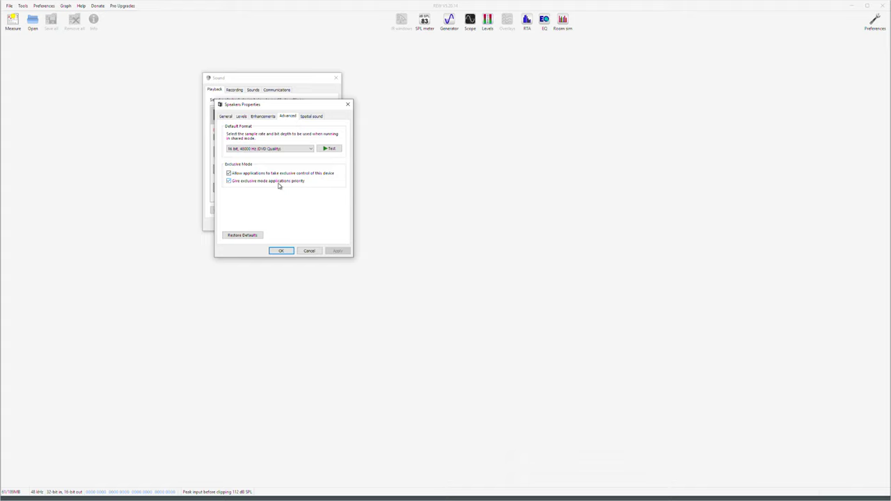
pyautogui.click(281, 251)
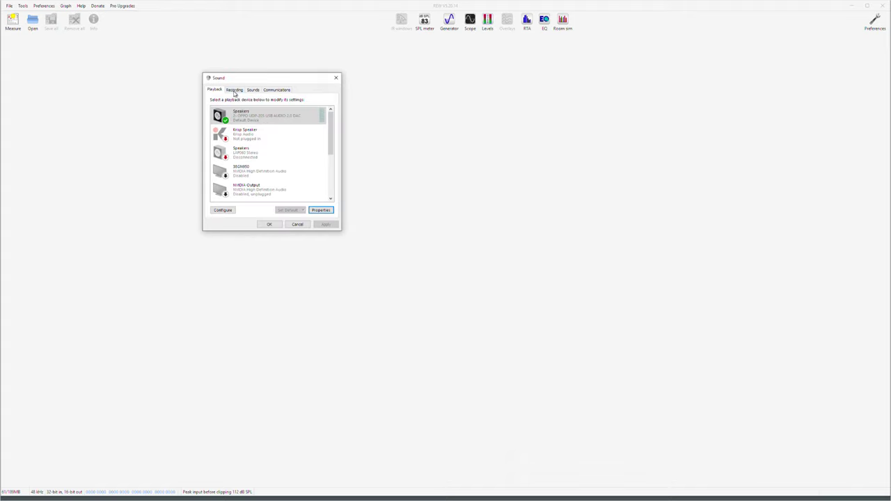
# Review the UMIK-2 Line recording device properties, ending at its 2 channel, 32 bit, 48000 Hz format
pyautogui.click(234, 91)
pyautogui.scroll(-2, 304, 179)
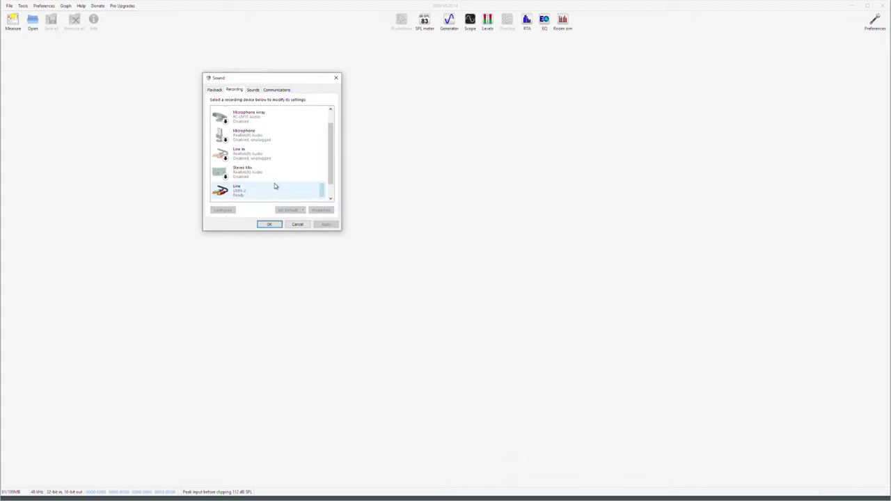
pyautogui.click(275, 186)
pyautogui.click(321, 210)
pyautogui.click(241, 116)
pyautogui.click(256, 116)
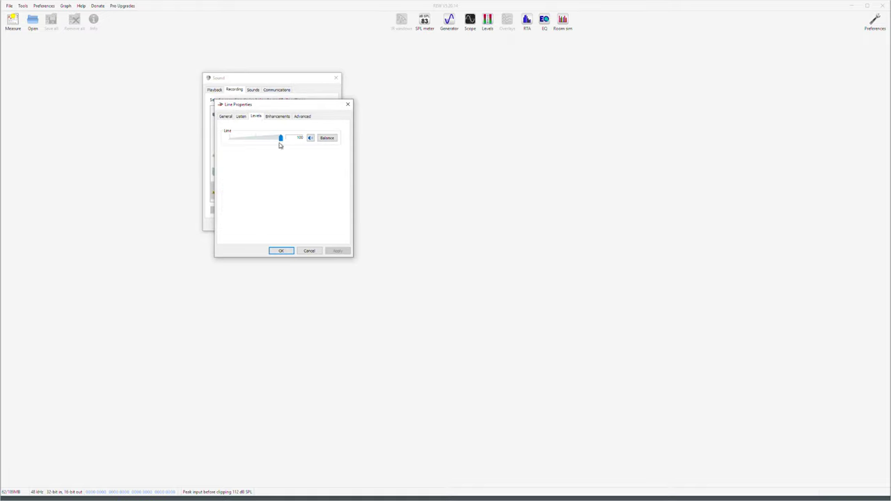
pyautogui.click(276, 118)
pyautogui.click(303, 117)
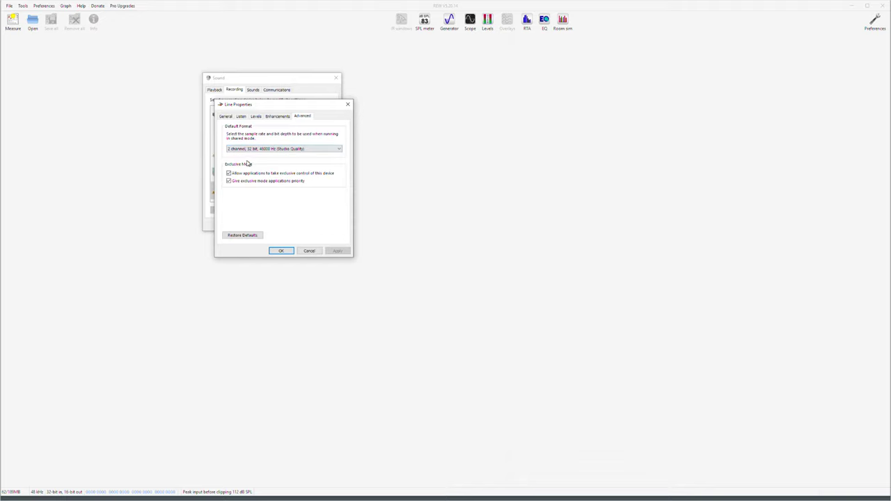
# Close Windows Sound, then delete the stale, Default Device and ASIO4ALL v2 soundcard calibration entries in REW Preferences
pyautogui.click(280, 250)
pyautogui.click(265, 224)
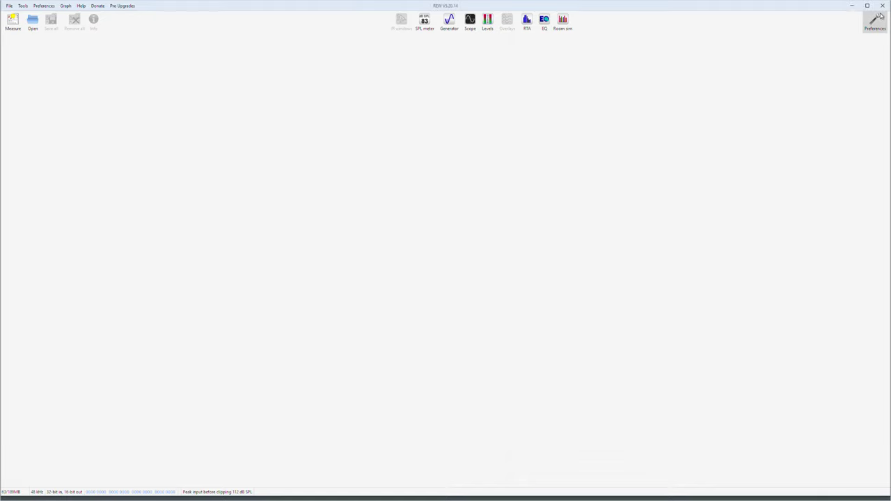
pyautogui.click(867, 27)
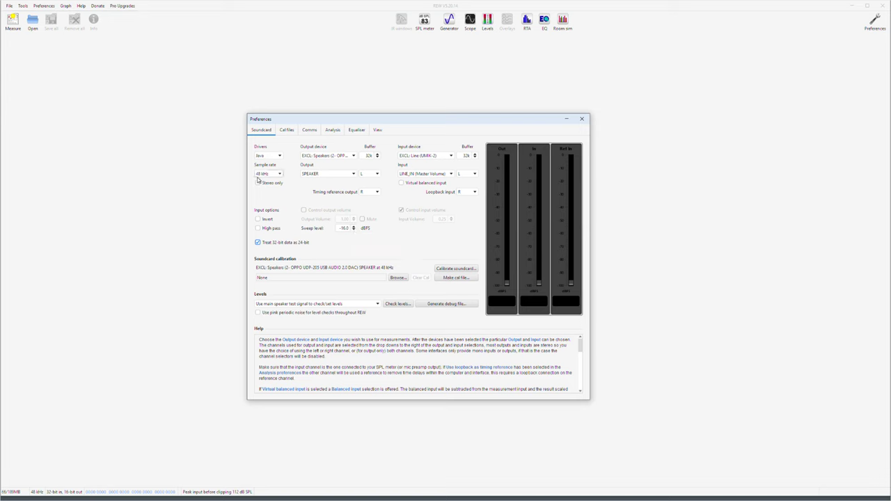
pyautogui.click(286, 129)
pyautogui.click(260, 186)
pyautogui.click(260, 186)
pyautogui.click(259, 186)
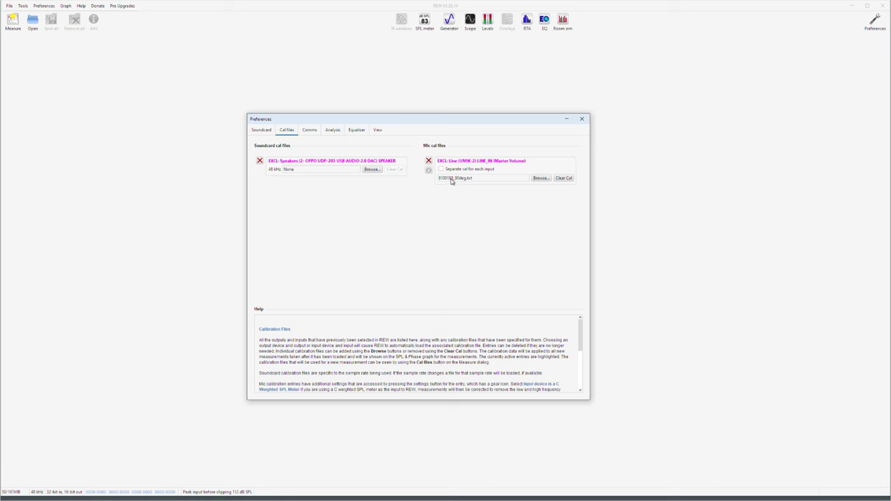
# Browse the Analysis, Equaliser and View preferences, then return to the Soundcard page
pyautogui.click(333, 130)
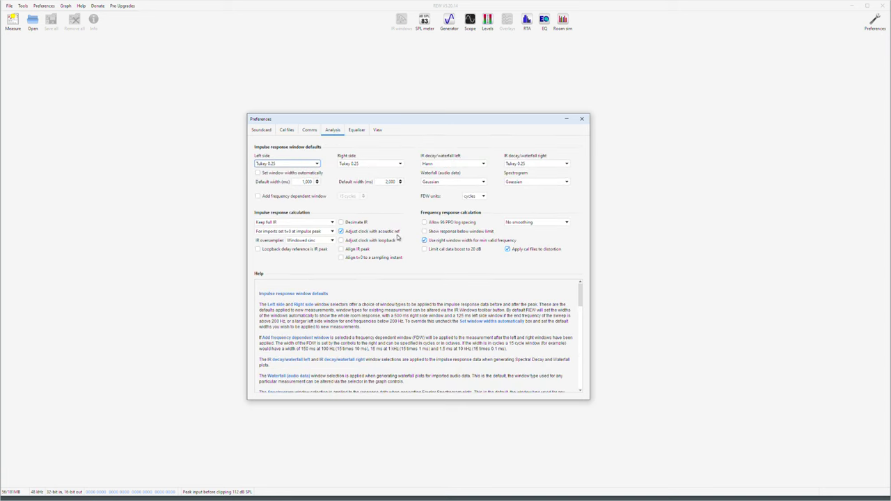
pyautogui.moveTo(399, 236)
pyautogui.click(356, 131)
pyautogui.click(378, 130)
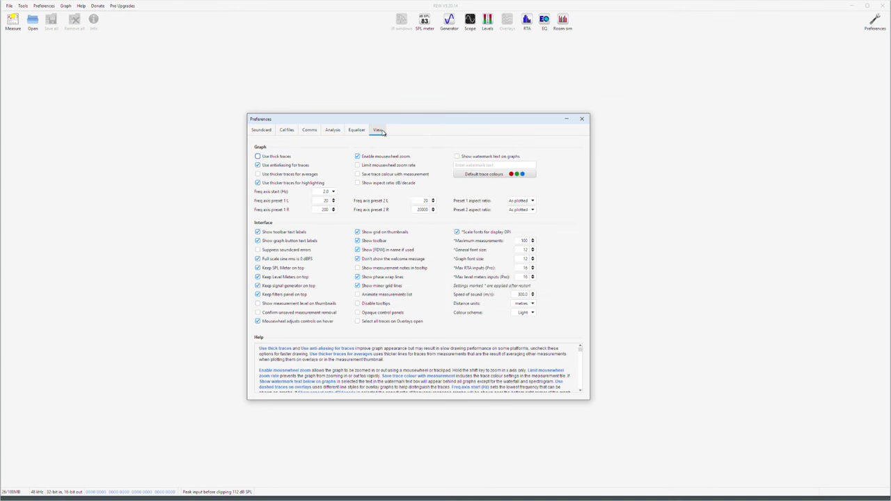
pyautogui.click(261, 131)
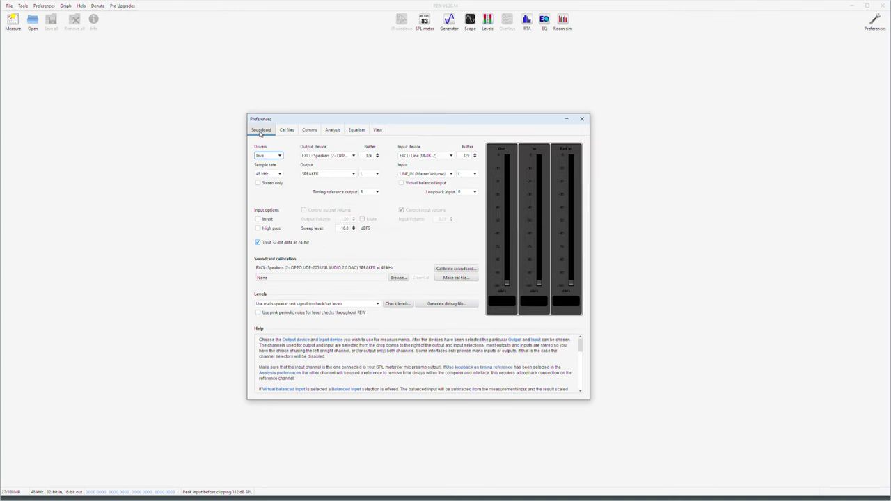
# Run a level check with the test signal, leaving the sweep level at -16 dBFS
pyautogui.click(401, 304)
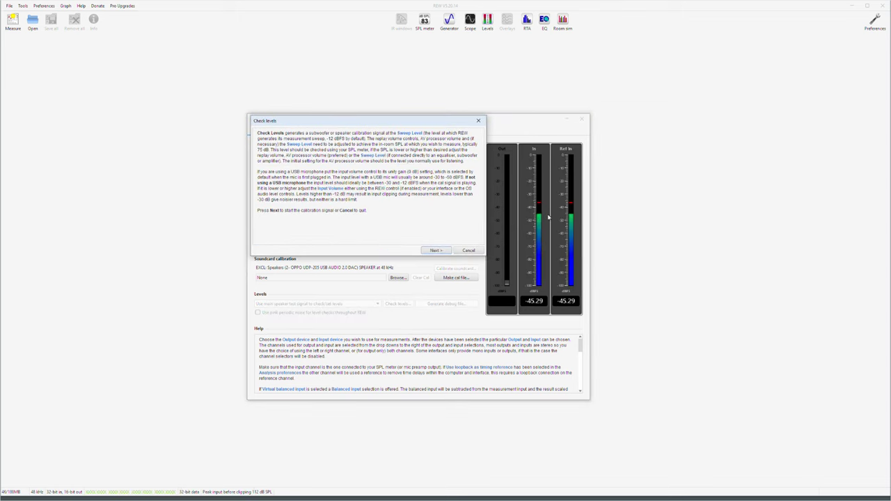
pyautogui.click(478, 250)
pyautogui.click(396, 303)
pyautogui.click(437, 252)
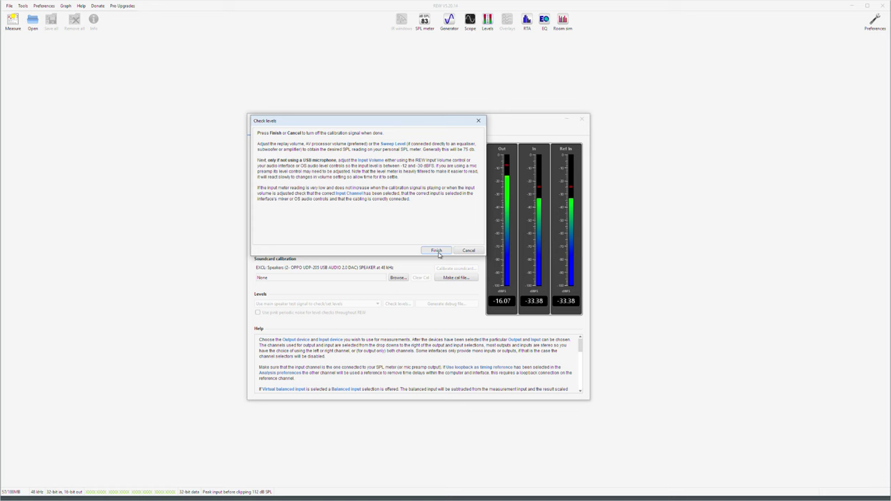
pyautogui.moveTo(389, 125); pyautogui.dragTo(756, 249)
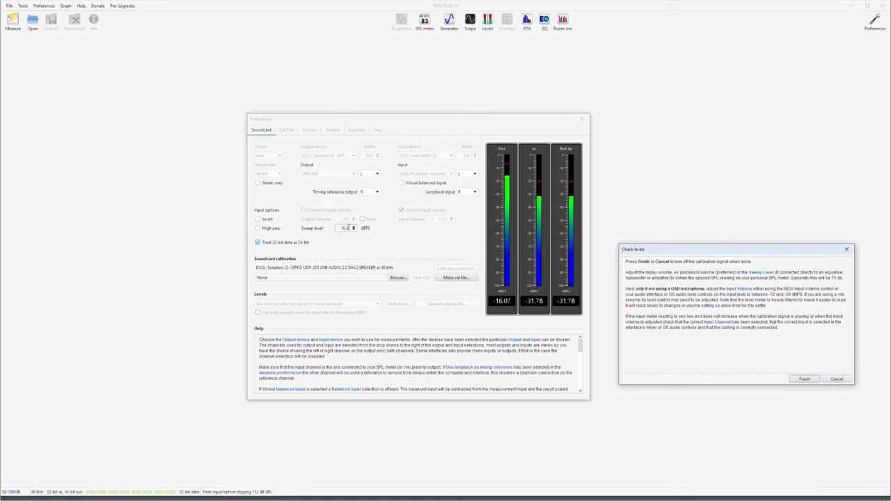
pyautogui.click(354, 226)
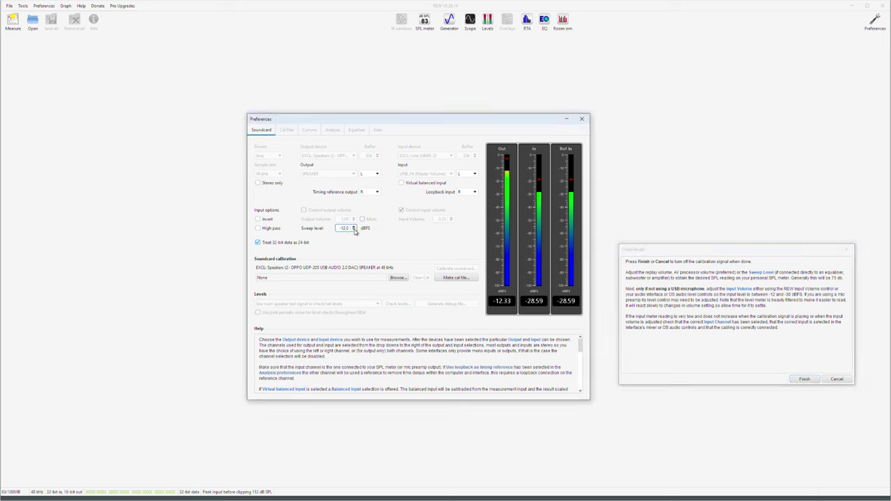
pyautogui.click(355, 231)
pyautogui.click(809, 382)
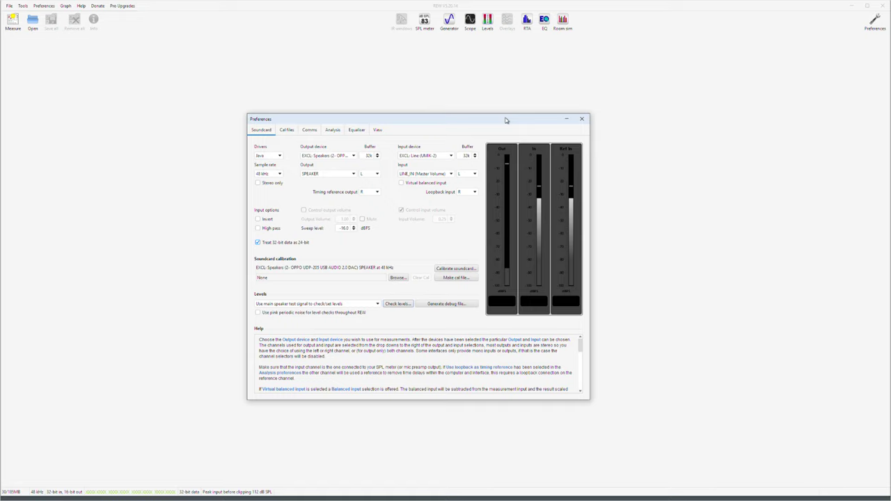
pyautogui.click(583, 119)
pyautogui.hotkey('ctrl', 'm')
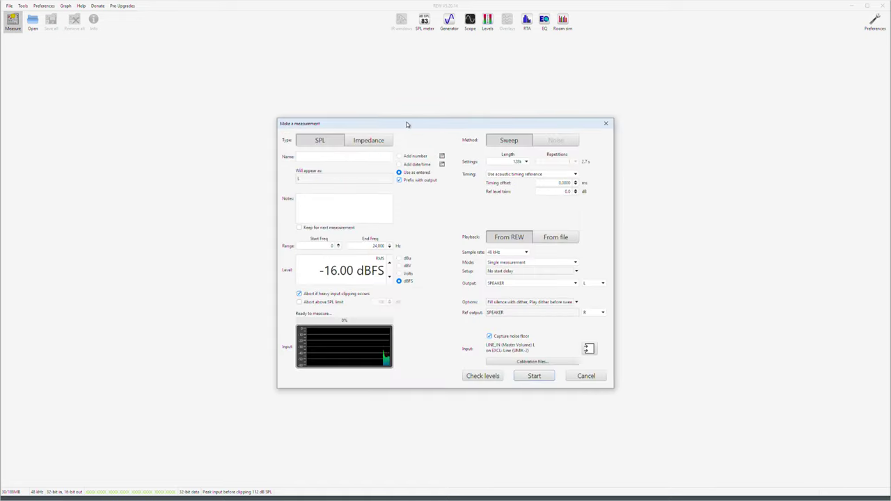
pyautogui.doubleClick(332, 246)
pyautogui.doubleClick(375, 246)
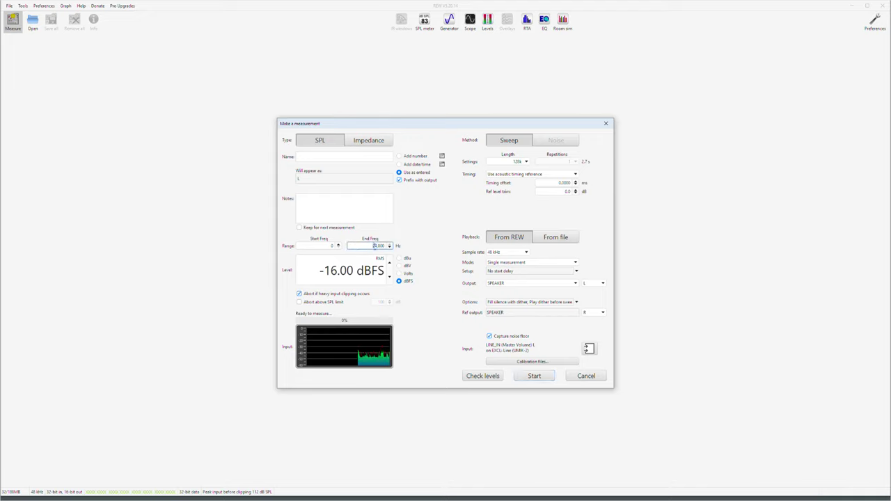
pyautogui.click(556, 174)
pyautogui.click(550, 202)
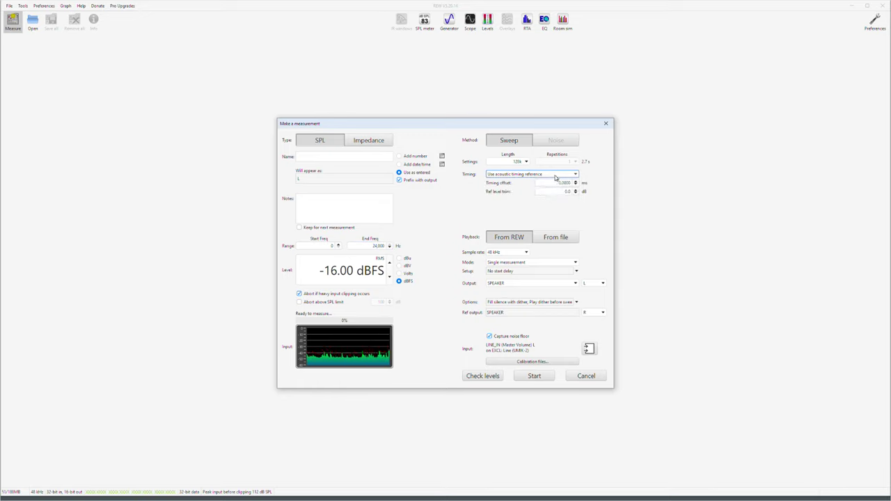
pyautogui.click(556, 176)
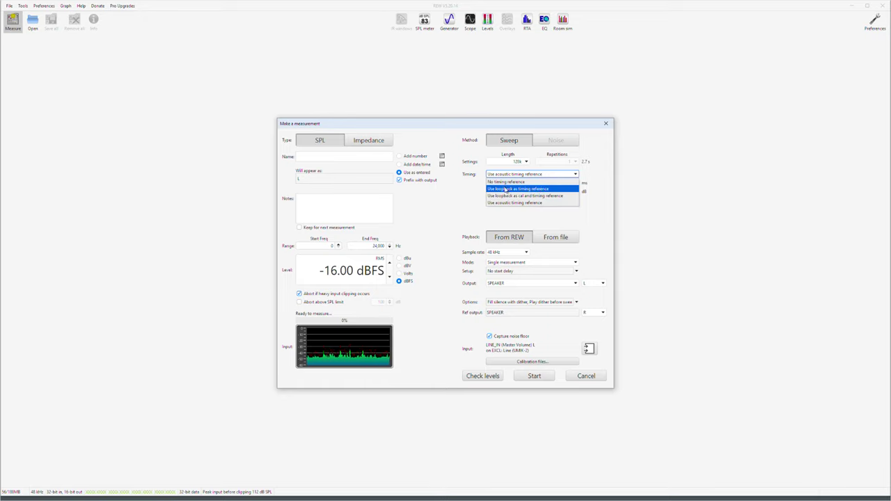
pyautogui.click(540, 175)
pyautogui.click(539, 176)
pyautogui.click(529, 201)
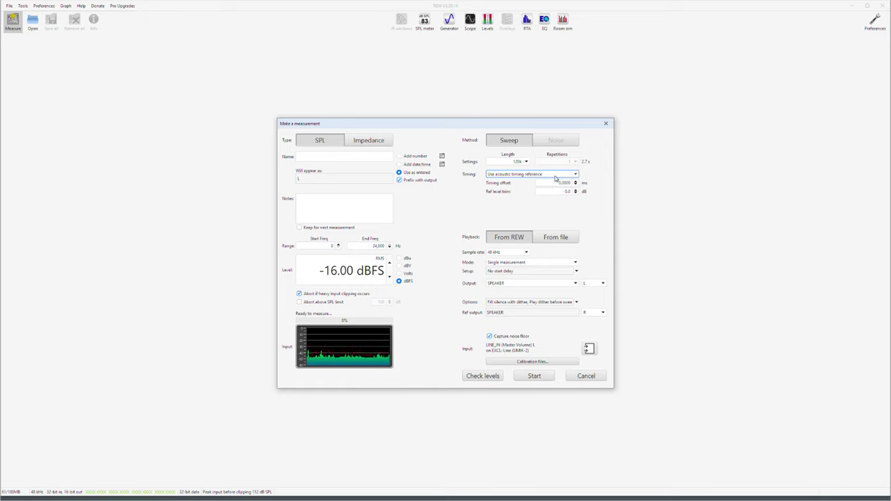
pyautogui.click(526, 161)
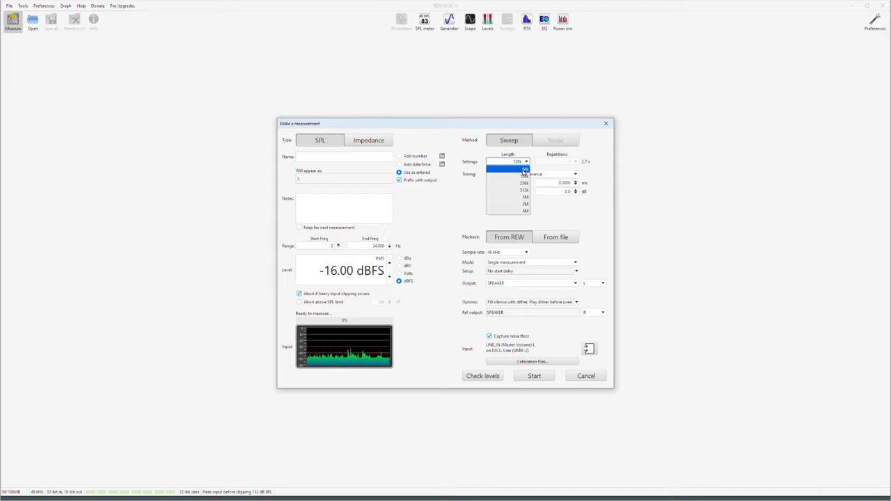
# Keep the 128k sweep length and set the output channel to L
pyautogui.click(501, 254)
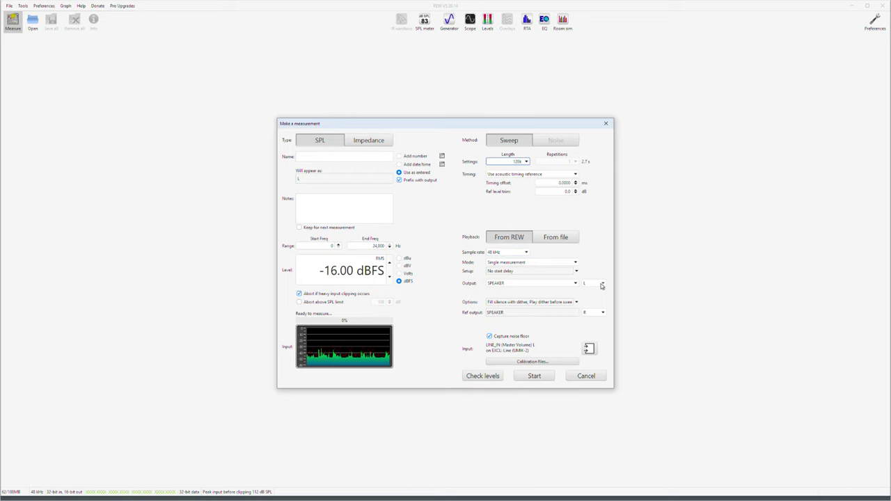
pyautogui.click(603, 285)
pyautogui.click(598, 292)
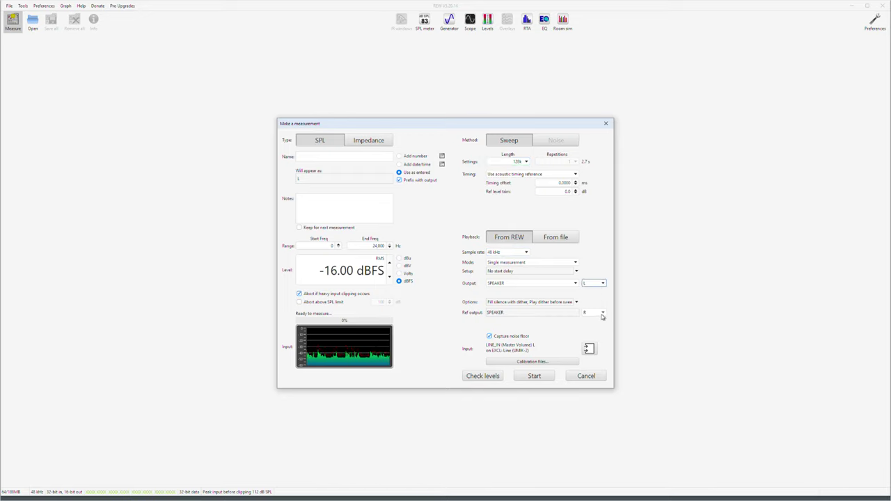
pyautogui.click(603, 285)
pyautogui.click(595, 300)
pyautogui.click(602, 284)
pyautogui.click(595, 292)
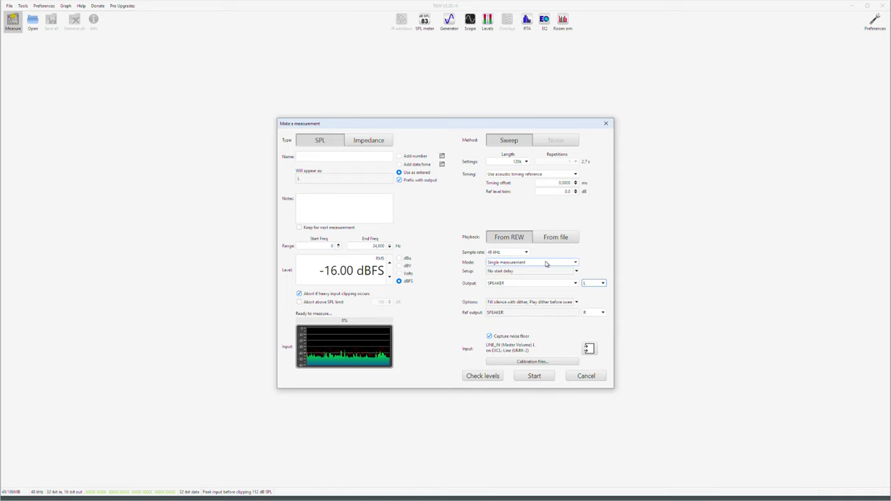
# Choose Repeated measurements mode with 3 repeats and check the input level reads OK at -36.6 dBFS
pyautogui.click(546, 263)
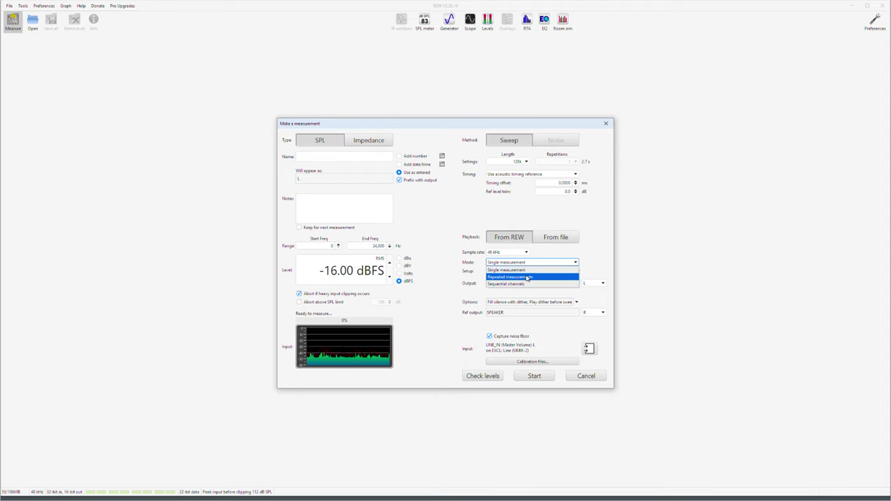
pyautogui.click(528, 277)
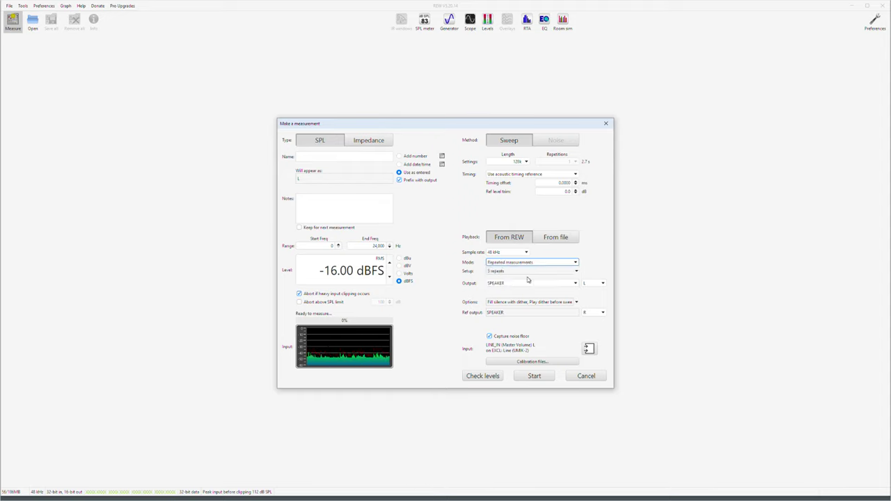
pyautogui.click(577, 272)
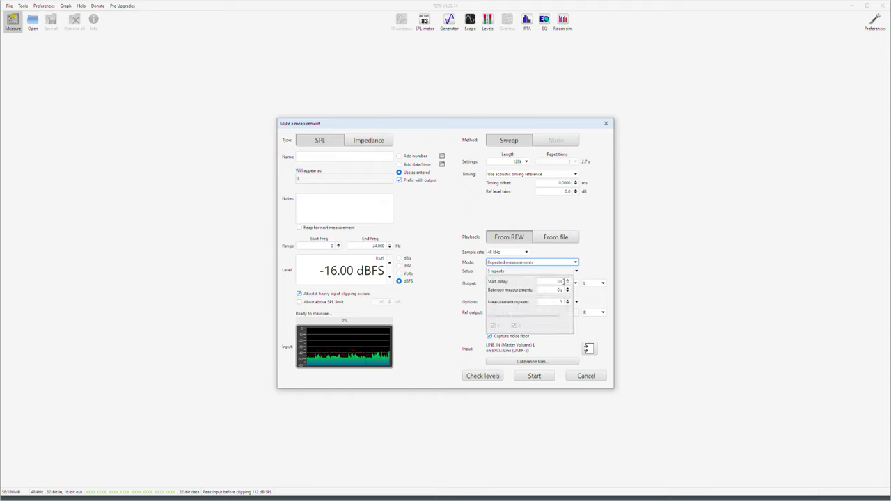
pyautogui.click(567, 304)
pyautogui.click(568, 304)
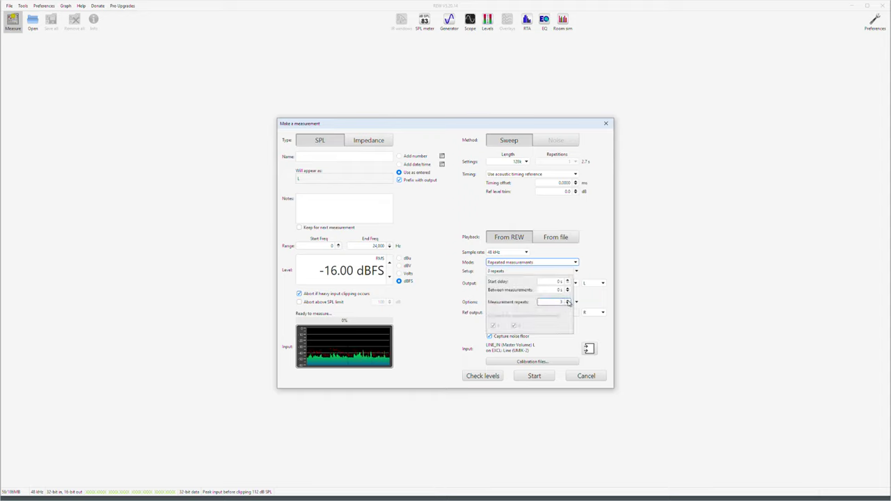
pyautogui.click(600, 264)
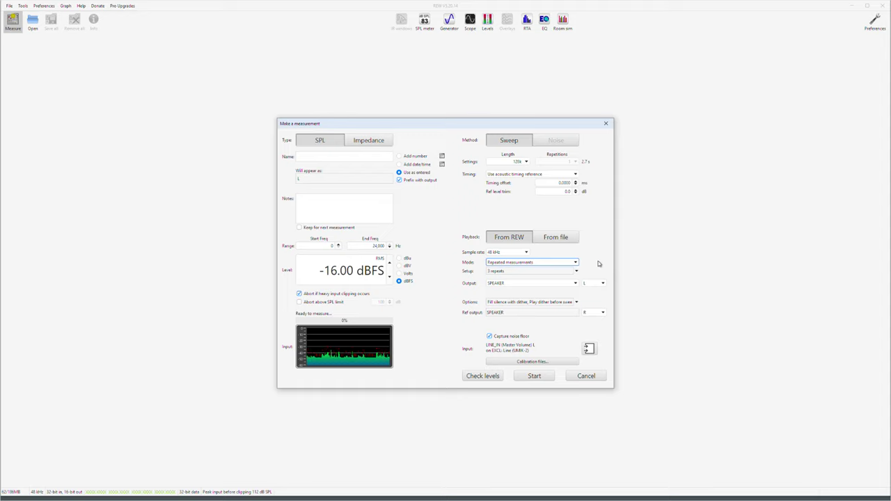
pyautogui.click(492, 377)
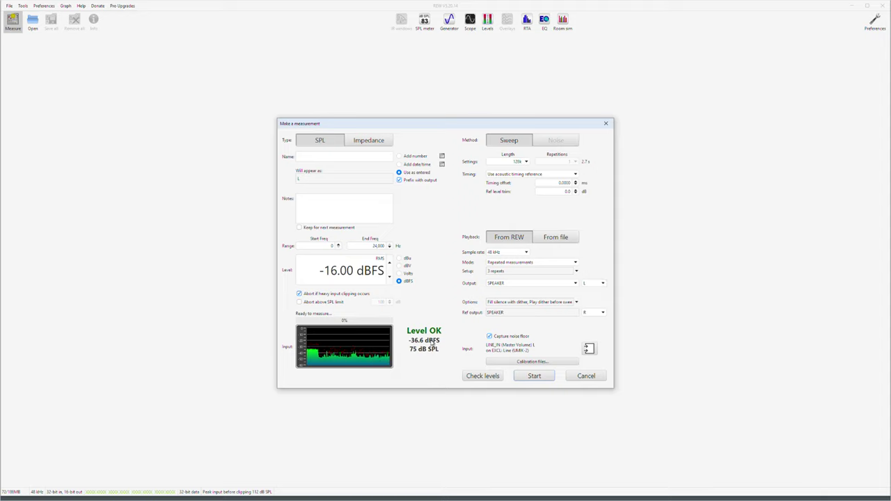
pyautogui.moveTo(433, 342)
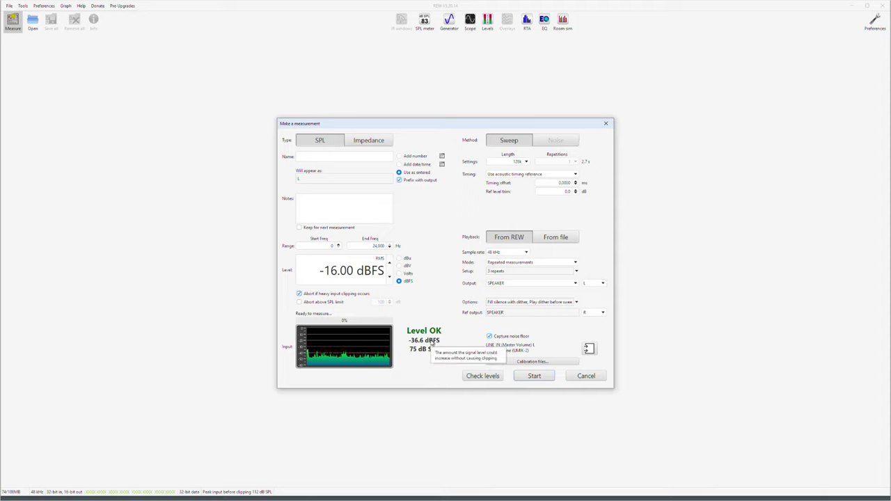
# Run the three repeated left-speaker sweeps and view them together on the All SPL graph
pyautogui.click(534, 377)
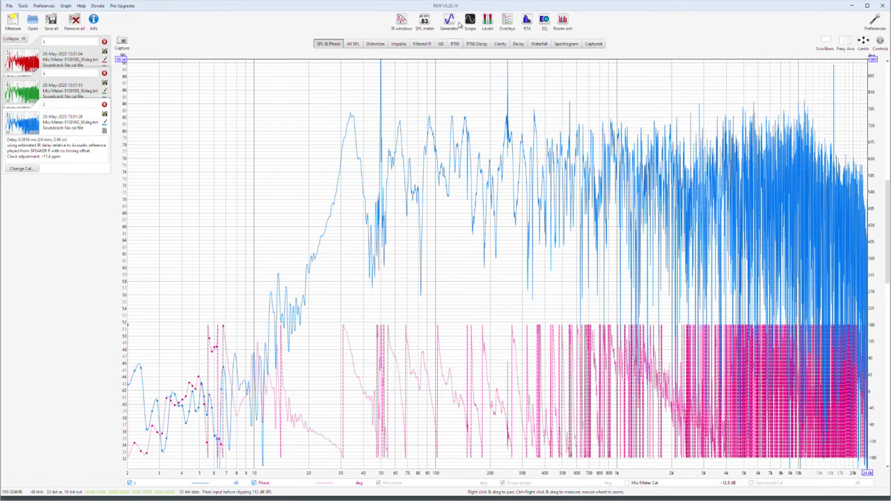
pyautogui.click(353, 44)
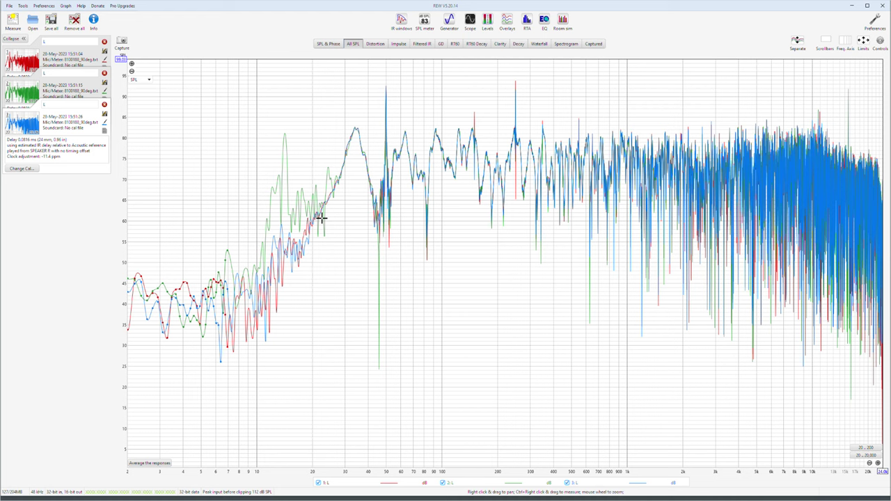
# Copy the three measurements to the overlay graphs and view their impulse responses in maximized Overlays
pyautogui.rightClick(595, 483)
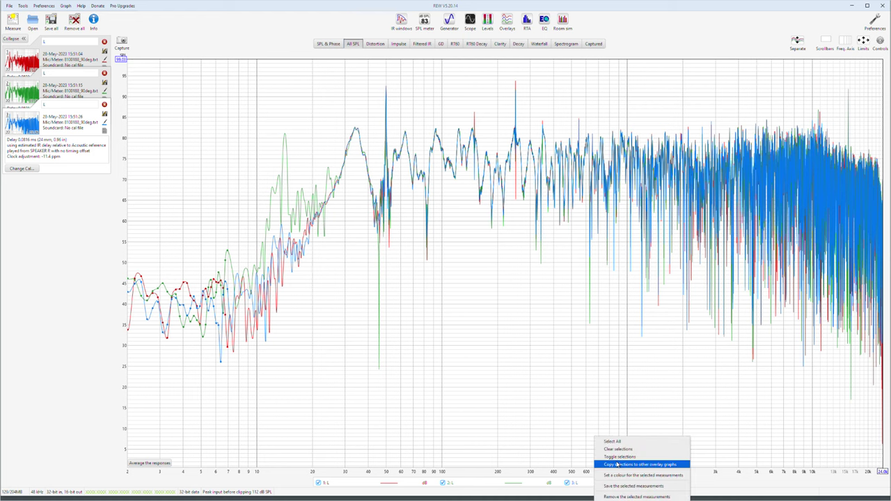
pyautogui.click(617, 464)
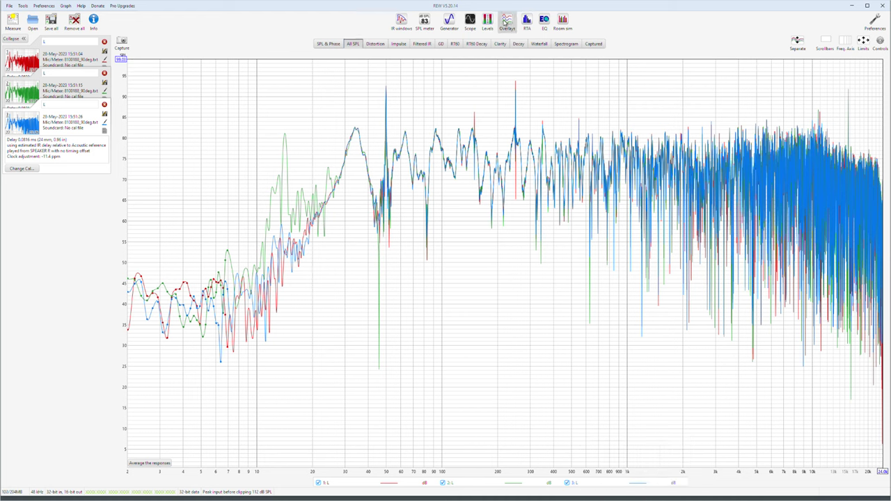
pyautogui.click(507, 21)
pyautogui.click(490, 6)
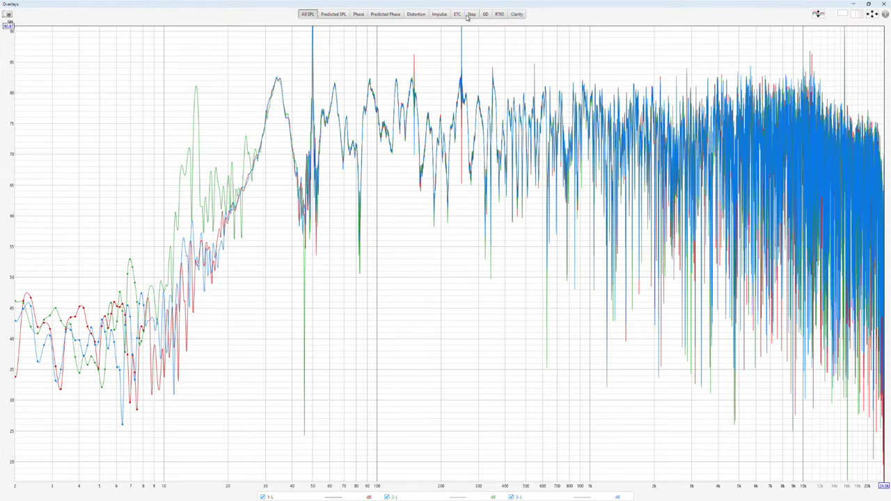
pyautogui.click(439, 14)
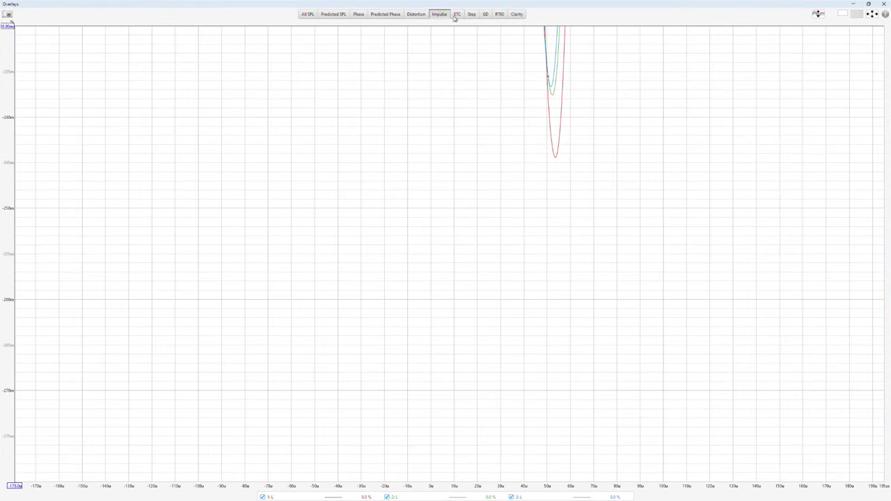
# Rescale the impulse graph and zoom in closely around the main impulse peak
pyautogui.click(862, 17)
pyautogui.click(502, 278)
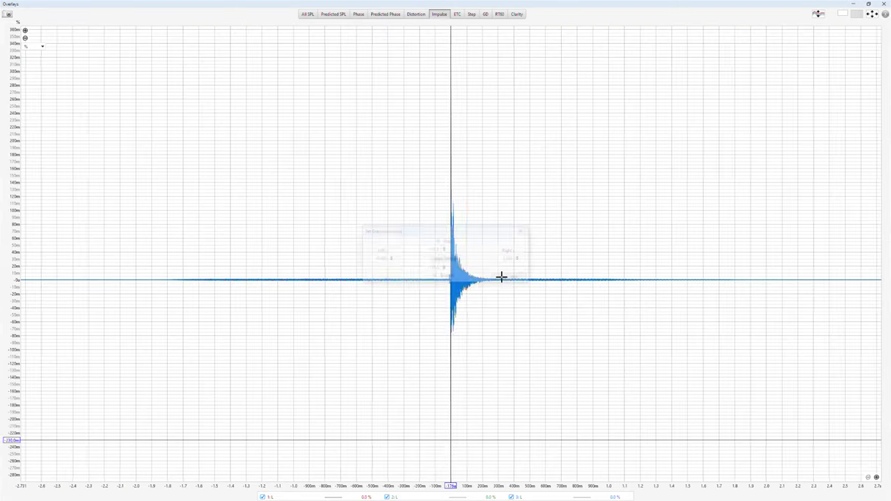
pyautogui.click(877, 478)
pyautogui.click(877, 478)
pyautogui.click(877, 478)
pyautogui.click(877, 478)
pyautogui.click(878, 477)
pyautogui.click(877, 477)
pyautogui.moveTo(766, 373); pyautogui.dragTo(499, 367)
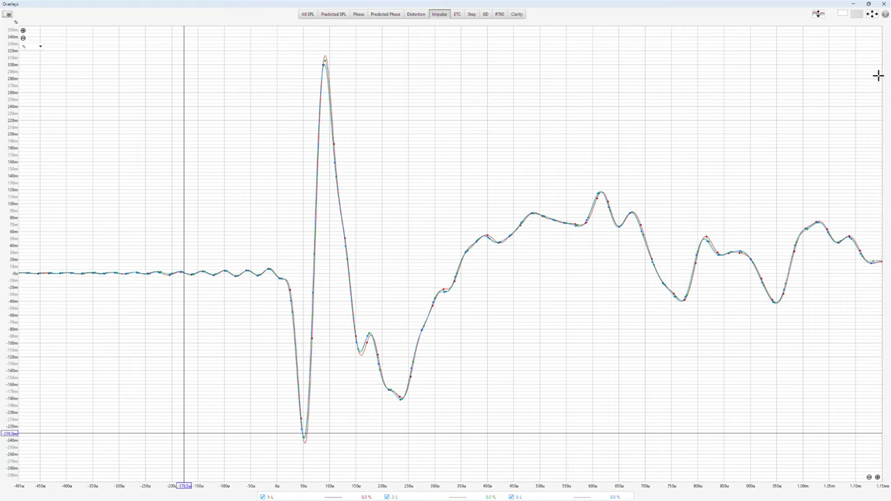
pyautogui.moveTo(887, 15)
pyautogui.click(877, 478)
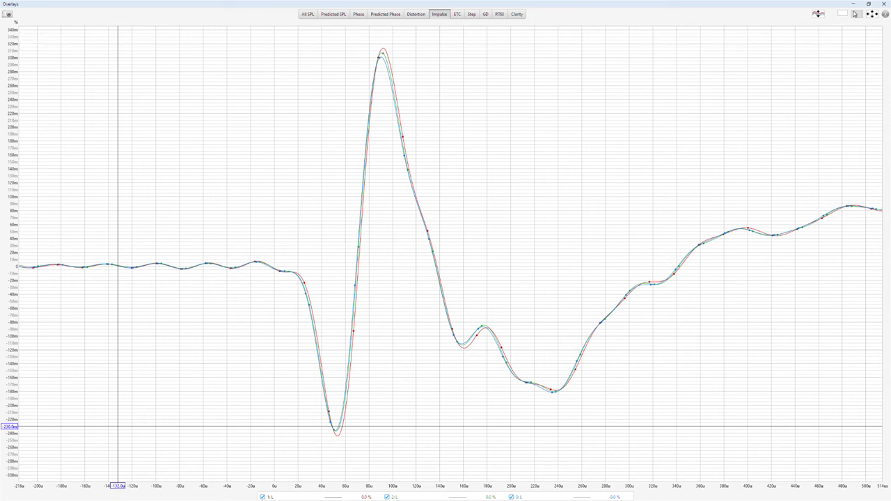
# Minimize Overlays and uncheck '2: L' so only measurements 1 and 3 show on All SPL
pyautogui.click(855, 5)
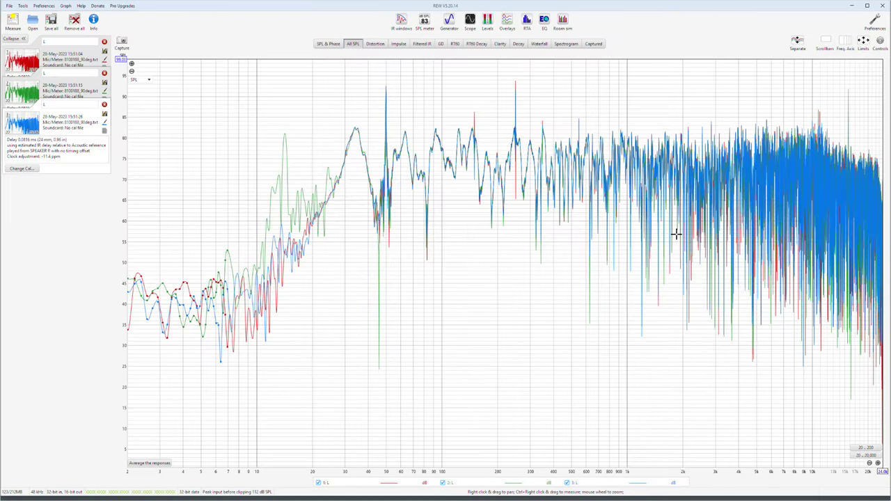
pyautogui.moveTo(451, 487)
pyautogui.click(442, 482)
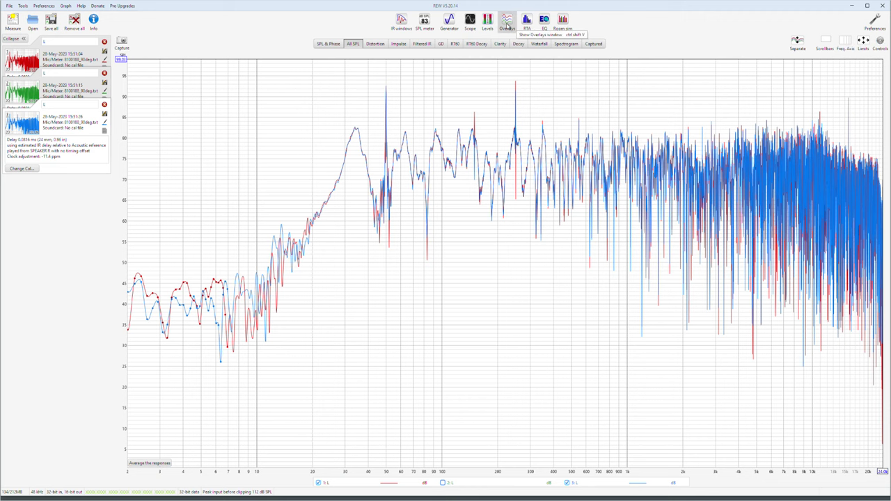
# Hide '2: L' in Overlays too, then vector-average measurements 1 and 3 into a new measurement 4
pyautogui.click(507, 22)
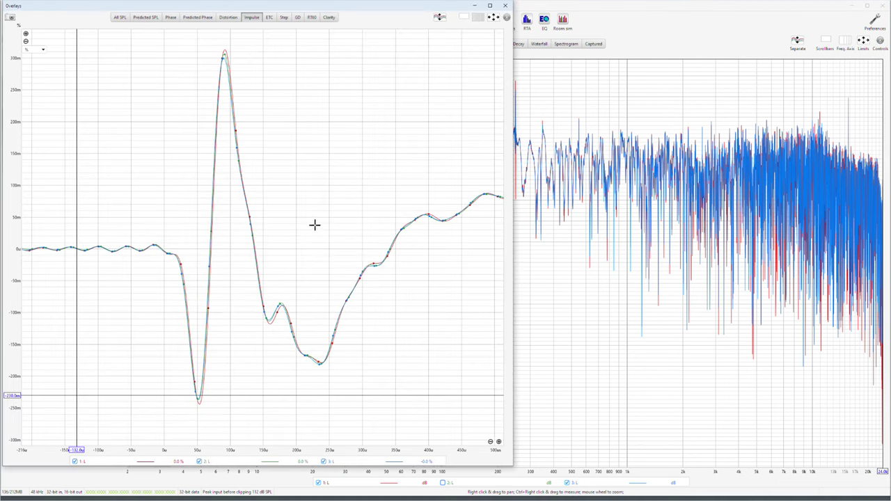
pyautogui.click(199, 462)
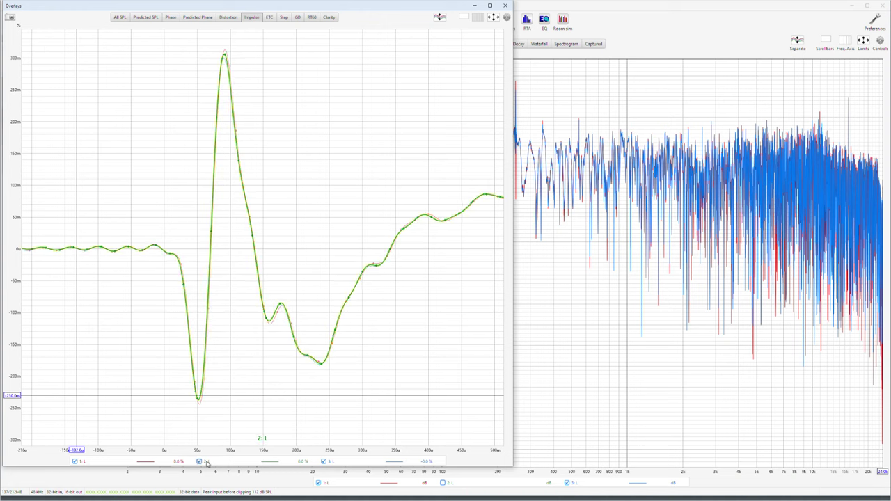
pyautogui.click(663, 14)
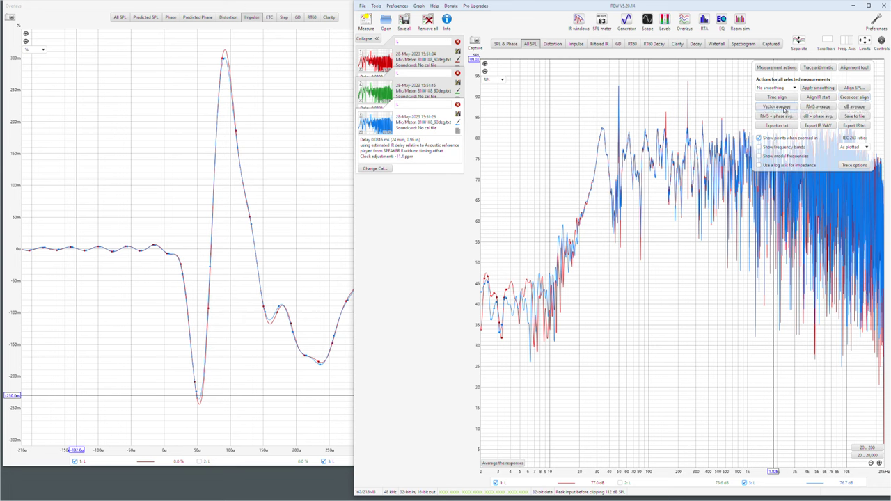
pyautogui.click(783, 108)
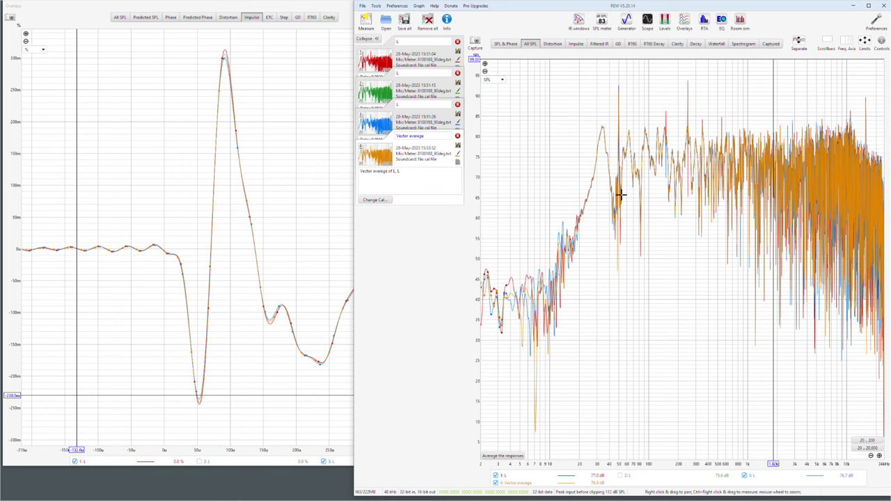
# Inspect the overlaid traces' phase responses in full-screen Overlays, then close Overlays
pyautogui.click(868, 6)
pyautogui.click(491, 8)
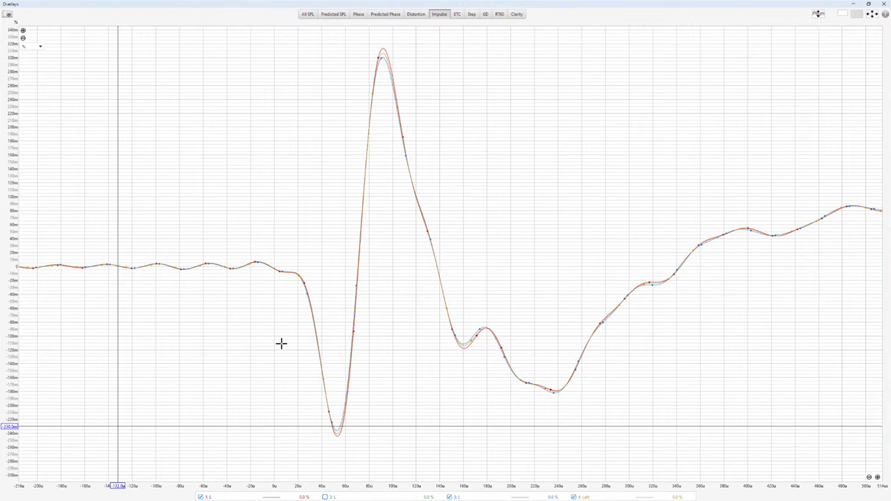
pyautogui.click(358, 15)
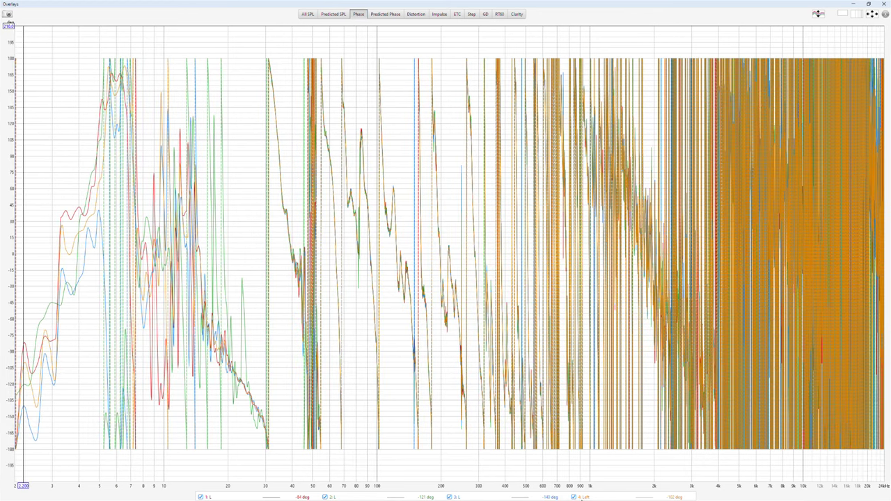
pyautogui.moveTo(585, 497)
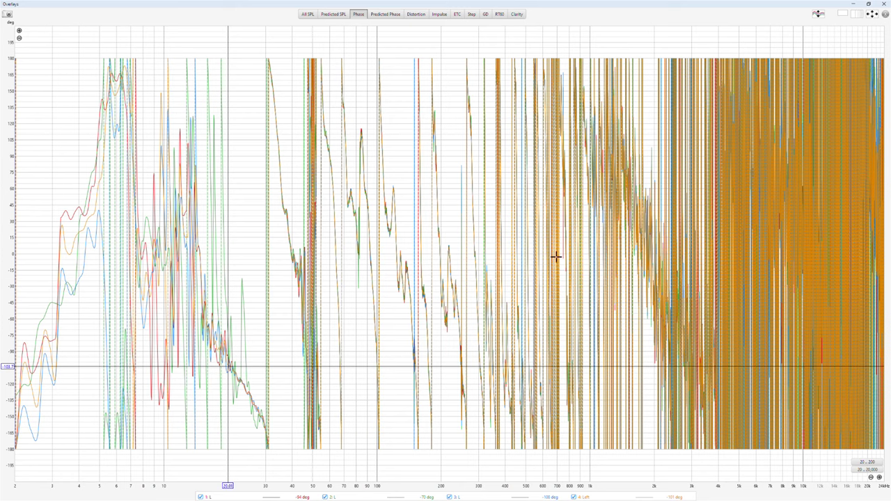
pyautogui.click(868, 4)
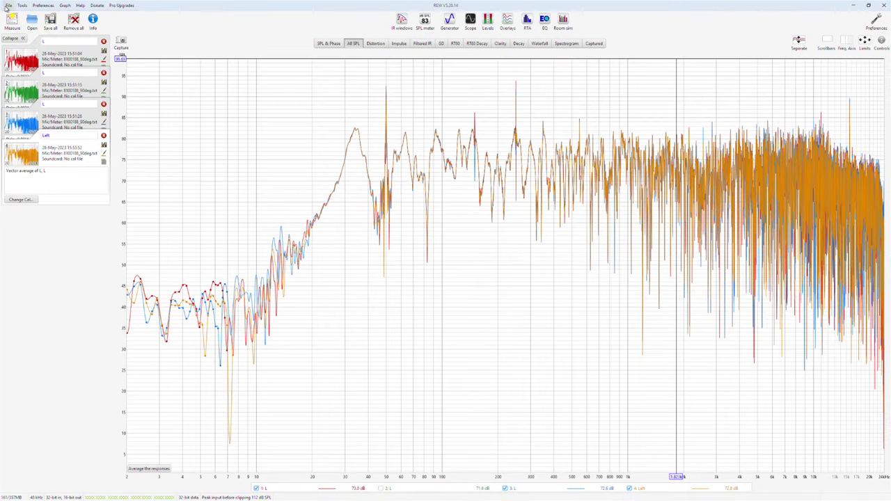
# Export the Left vector average as a text file named L to the Desktop
pyautogui.click(9, 5)
pyautogui.moveTo(42, 78)
pyautogui.click(148, 78)
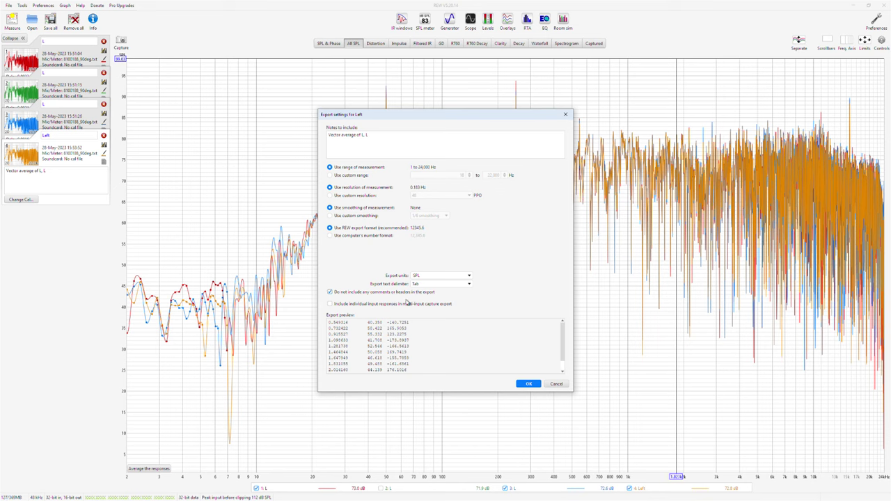
pyautogui.click(526, 384)
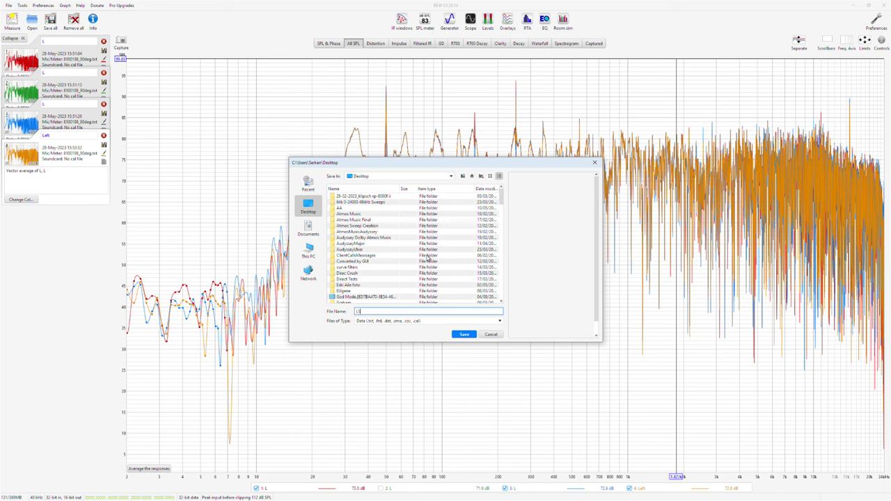
pyautogui.click(464, 335)
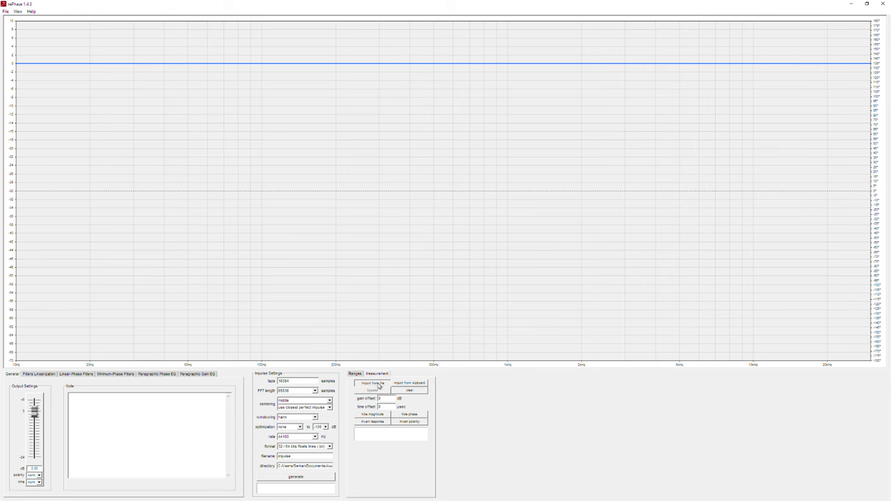
# Load the exported L measurement text file and show the Filters Linearization settings
pyautogui.click(378, 387)
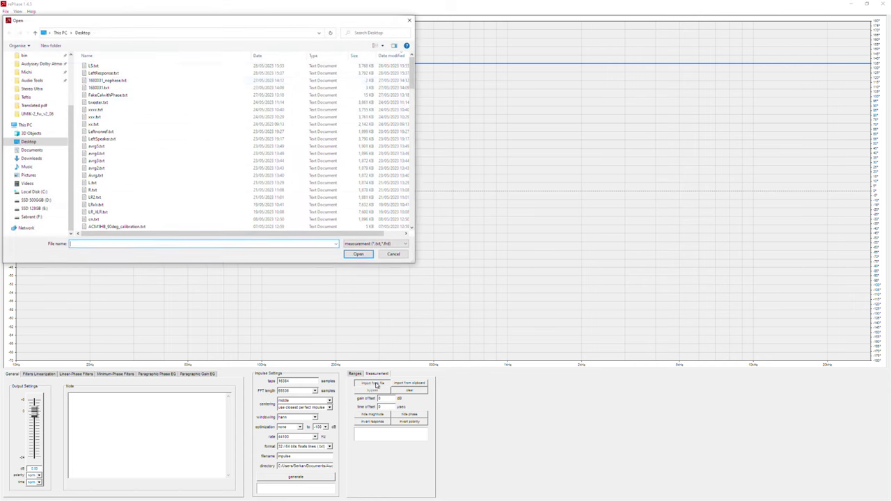
pyautogui.doubleClick(94, 69)
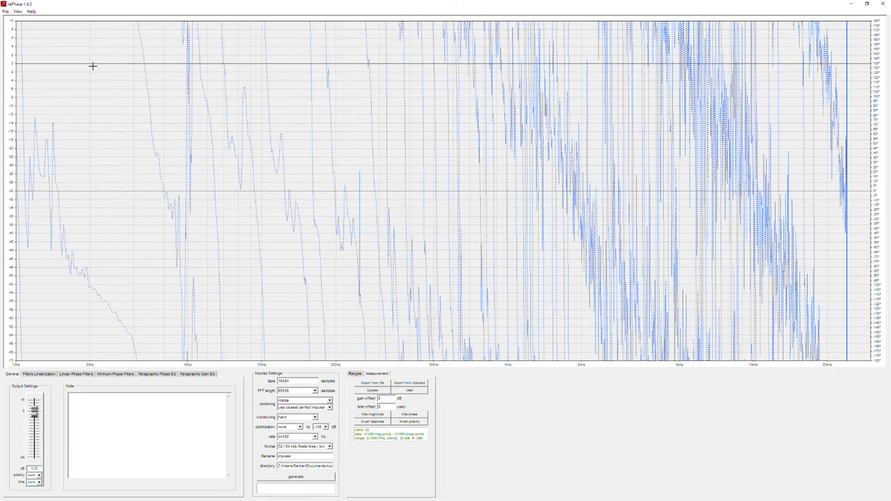
pyautogui.click(38, 374)
# Resize and reposition the rePhase window over REW, then switch to Chrome
pyautogui.click(866, 3)
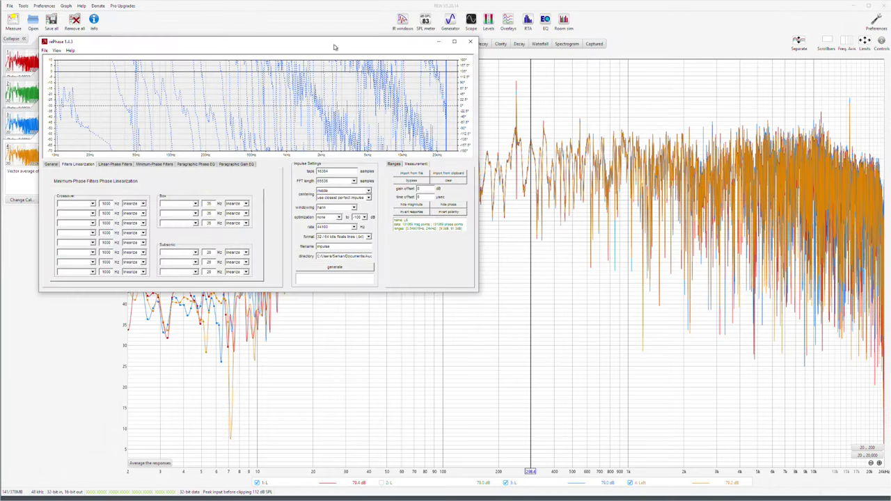
pyautogui.moveTo(332, 44); pyautogui.dragTo(301, 6)
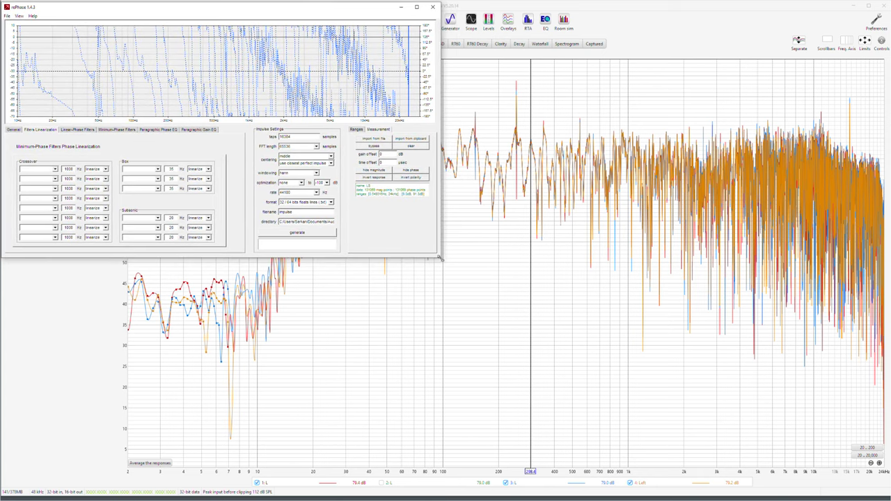
pyautogui.moveTo(440, 260); pyautogui.dragTo(890, 477)
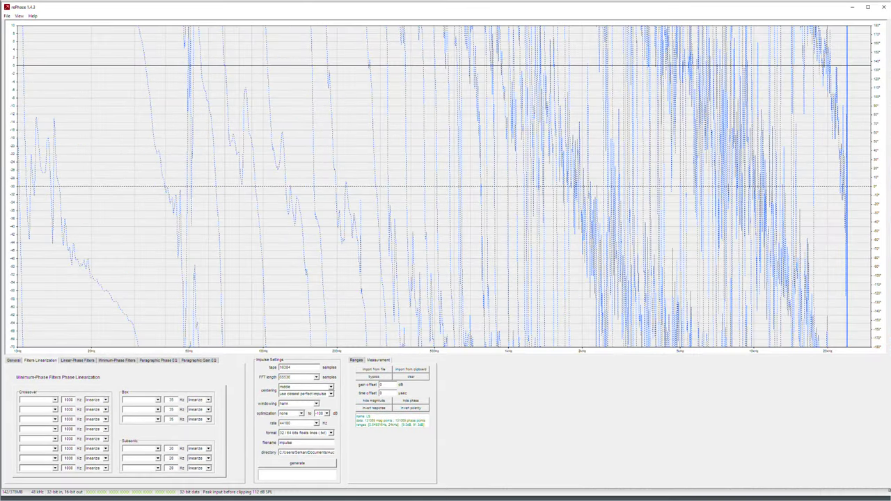
pyautogui.moveTo(515, 478); pyautogui.dragTo(515, 491)
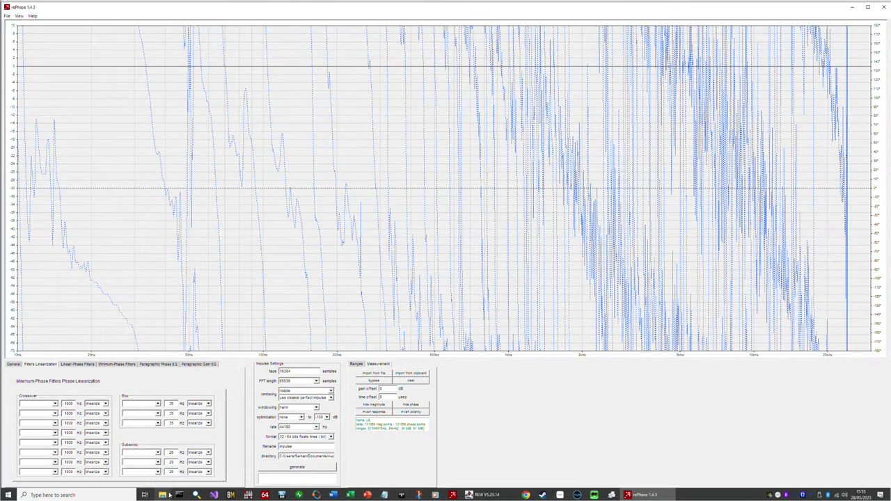
pyautogui.click(525, 495)
# Google 'focal kanta 2' and open the Stereophile Focal Kanta No.2 review
pyautogui.click(379, 144)
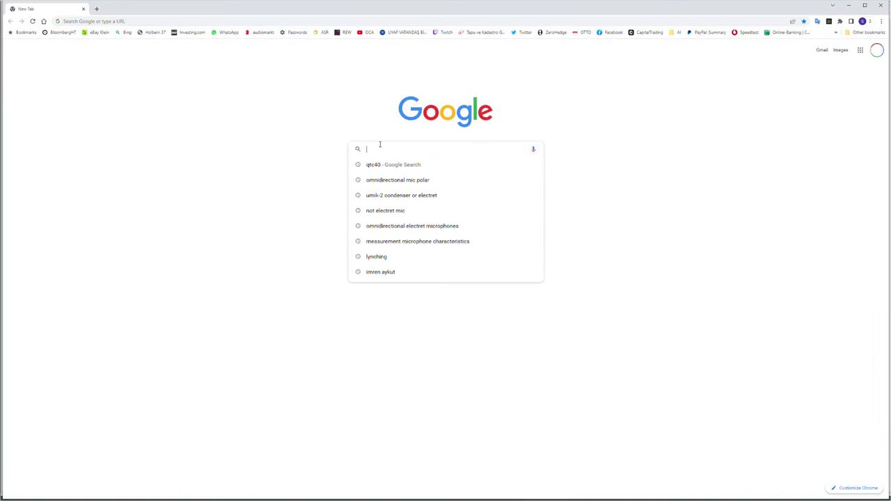
pyautogui.write('cfocal kant')
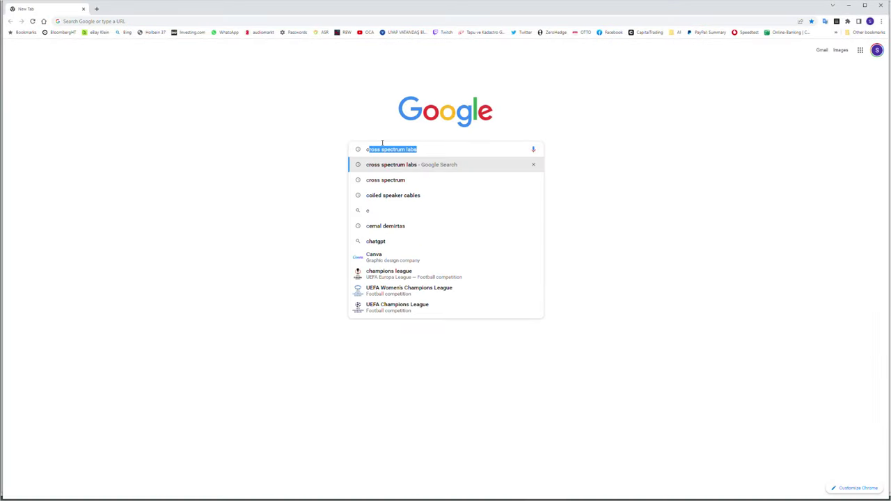
pyautogui.write('a 2 test')
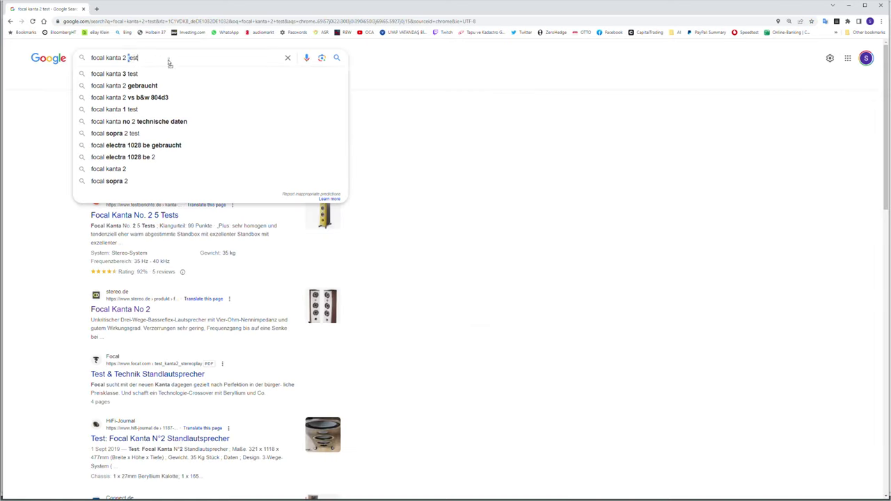
pyautogui.press('Return')
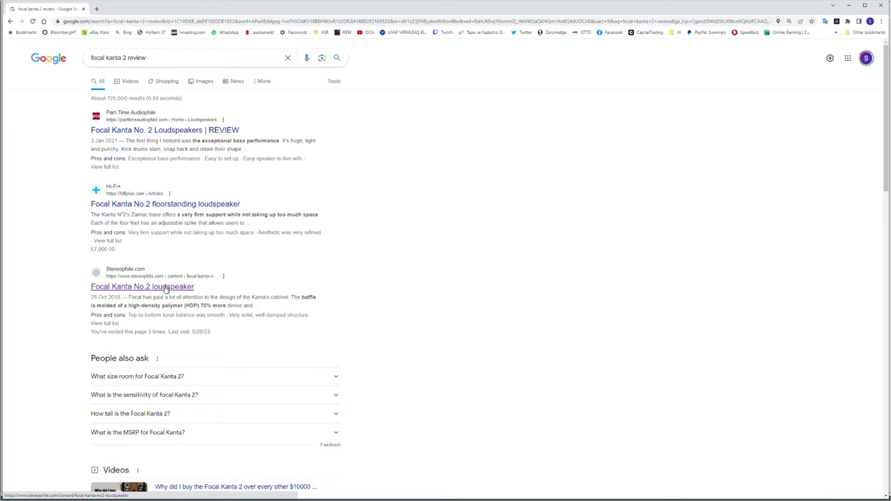
pyautogui.click(166, 287)
# Lower the page zoom, highlight the 2700Hz crossover in the specifications, and return to rePhase
pyautogui.scroll(-3, 426, 336)
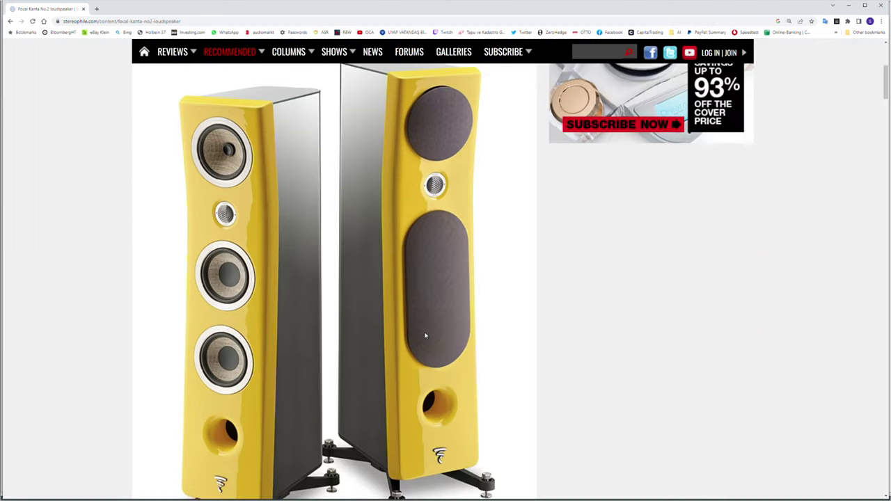
pyautogui.scroll(-5, 425, 337)
pyautogui.click(881, 21)
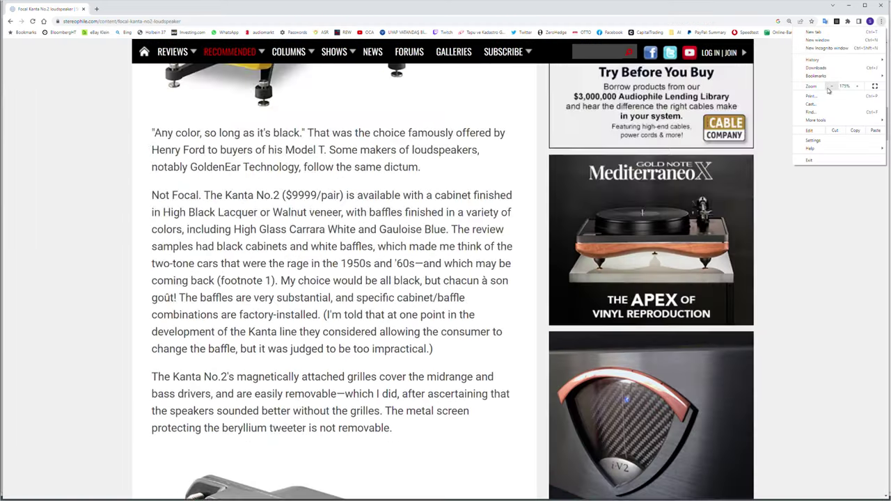
pyautogui.click(831, 86)
pyautogui.click(832, 86)
pyautogui.click(831, 86)
pyautogui.scroll(-10, 411, 327)
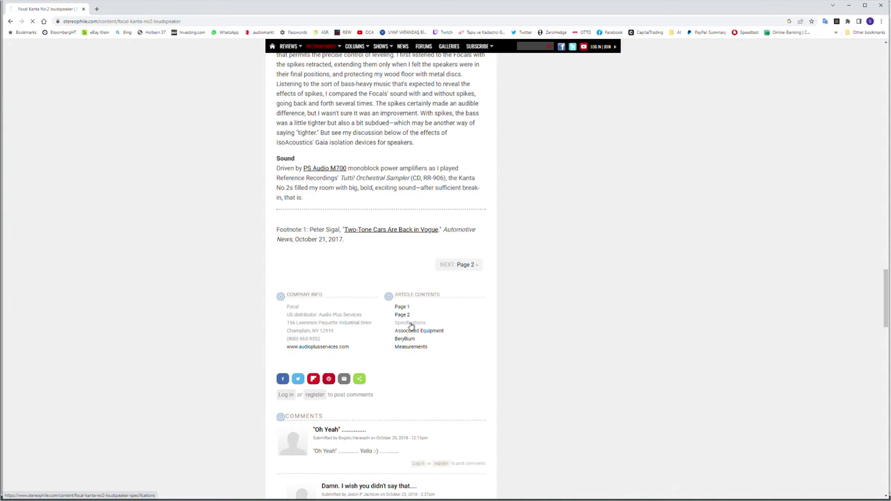
pyautogui.moveTo(303, 240); pyautogui.dragTo(411, 327)
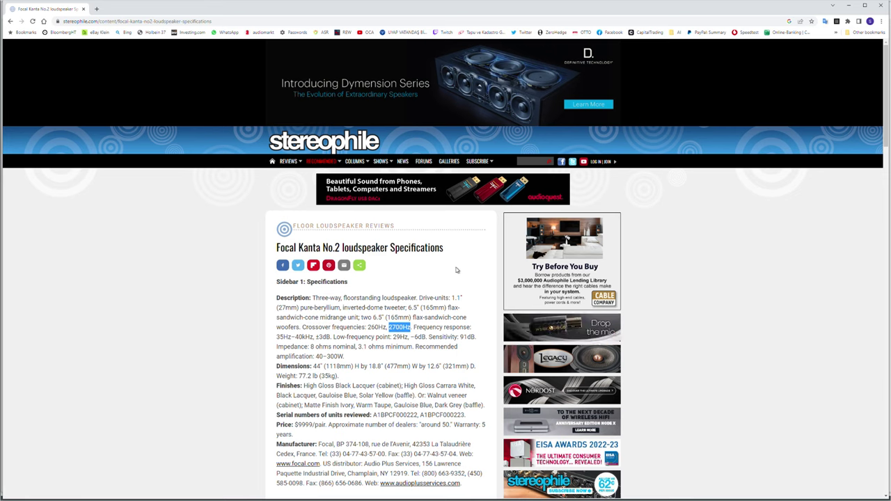
pyautogui.scroll(-2, 456, 270)
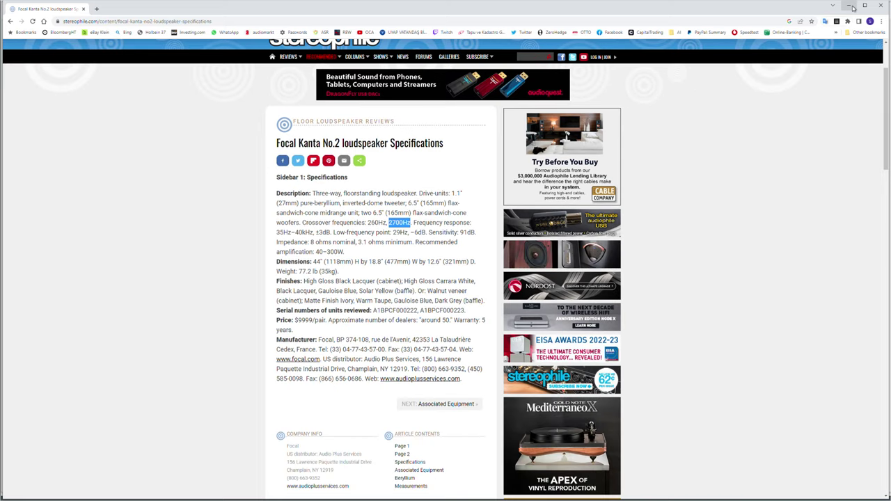
pyautogui.click(851, 6)
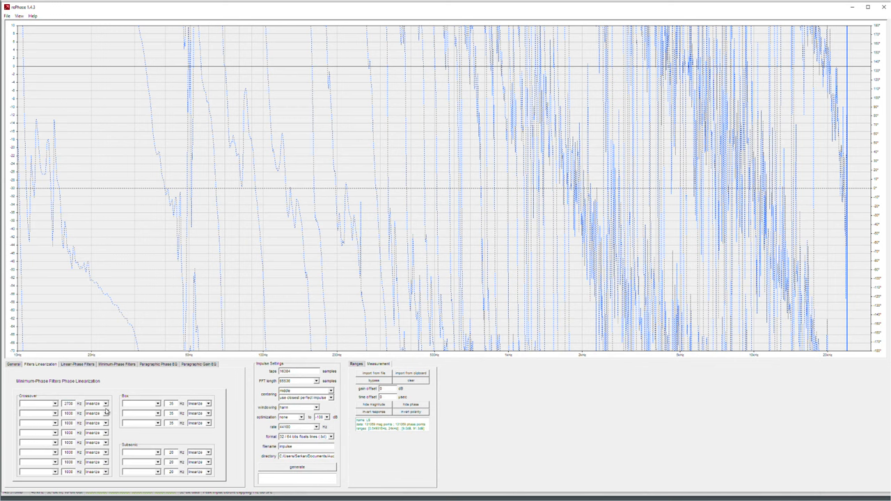
# Enter the second crossover frequency and give the 2700 Hz crossover an LR 24 dB/oct slope
pyautogui.doubleClick(67, 415)
pyautogui.write('280')
pyautogui.click(55, 404)
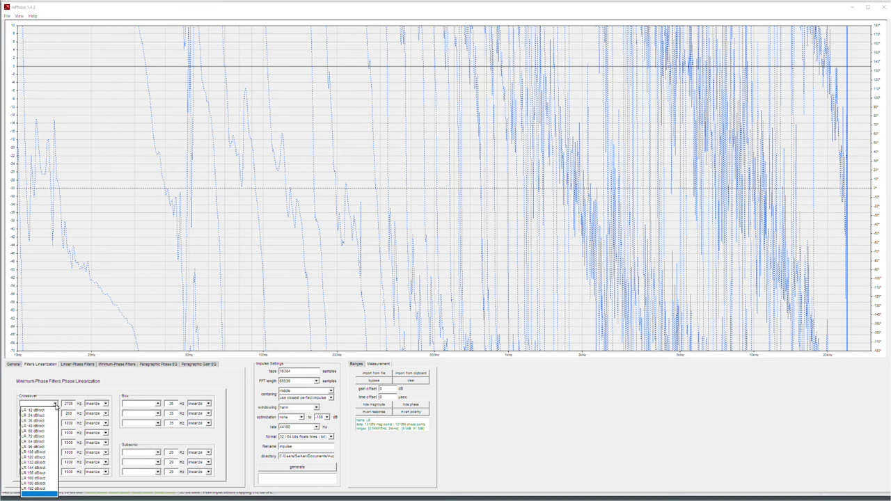
pyautogui.click(37, 416)
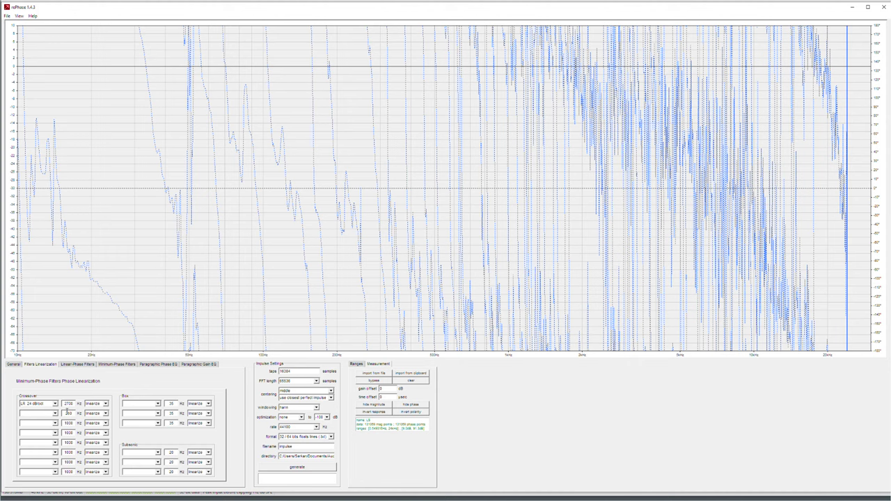
pyautogui.scroll(1, 67, 404)
pyautogui.scroll(-1, 67, 404)
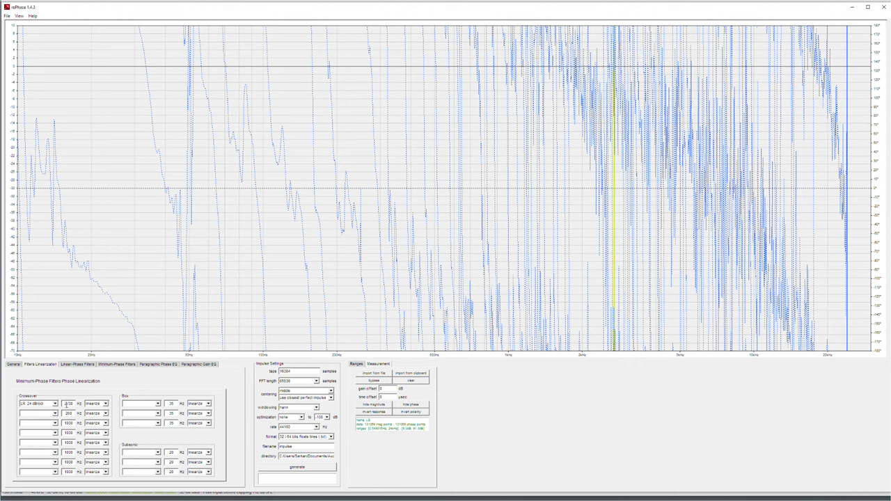
# Try LR 12, 36 and 48 dB/oct on the 2700 Hz crossover, settling on LR 24
pyautogui.click(54, 404)
pyautogui.click(46, 413)
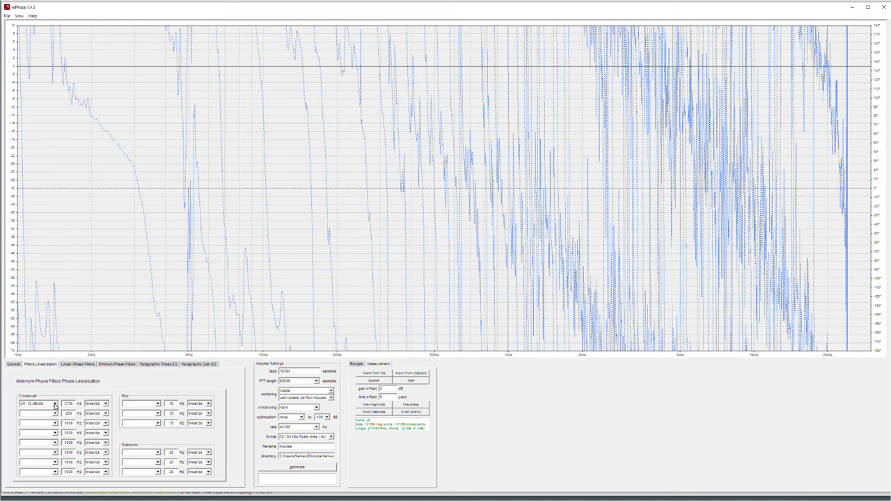
pyautogui.click(54, 404)
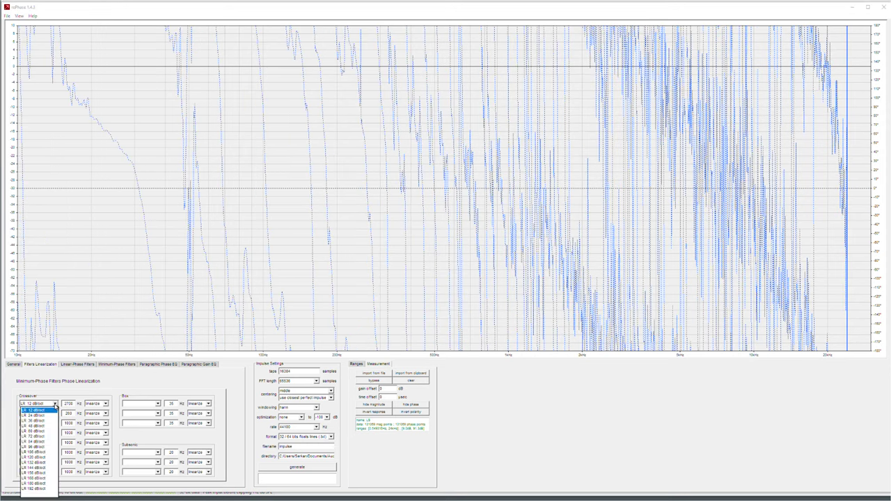
pyautogui.click(52, 412)
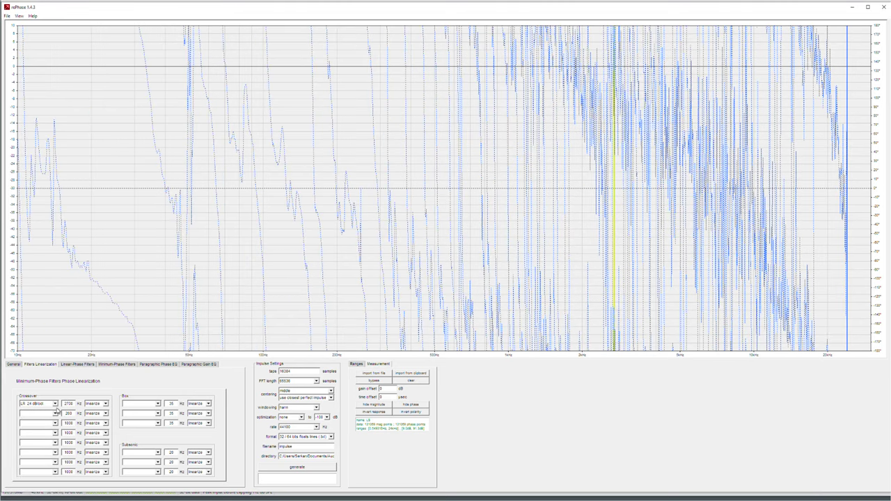
pyautogui.click(50, 407)
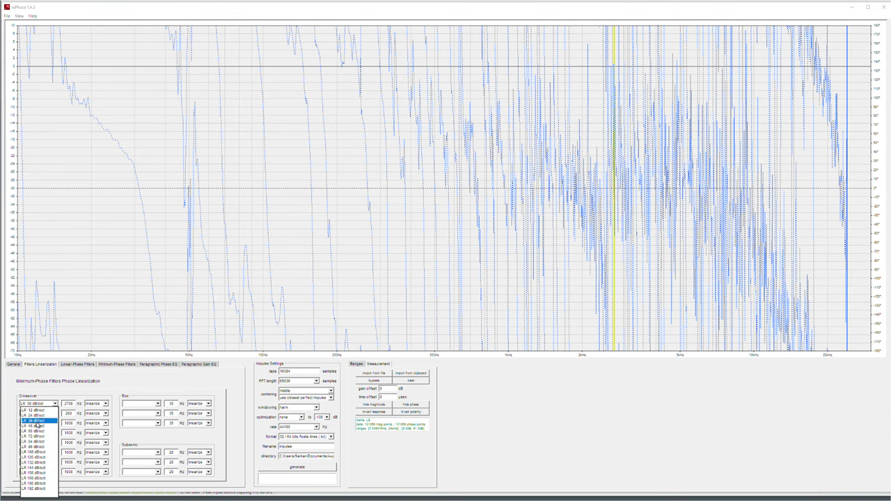
pyautogui.click(37, 426)
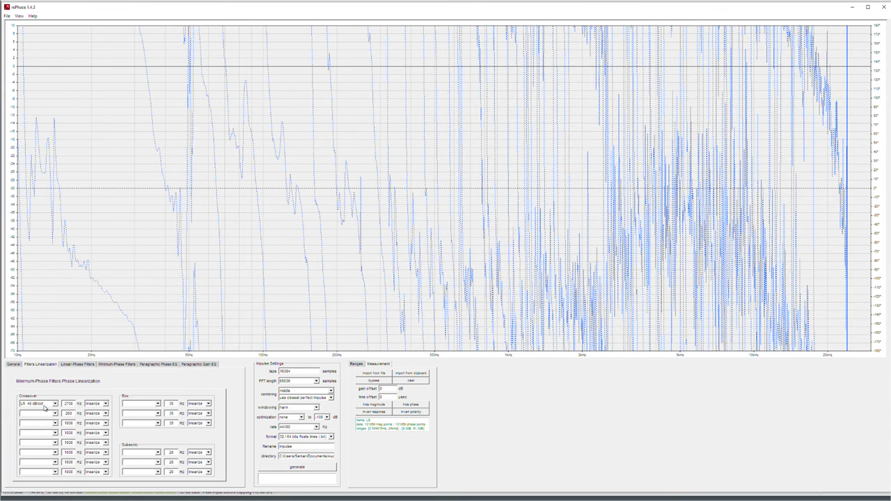
pyautogui.click(45, 407)
pyautogui.click(43, 417)
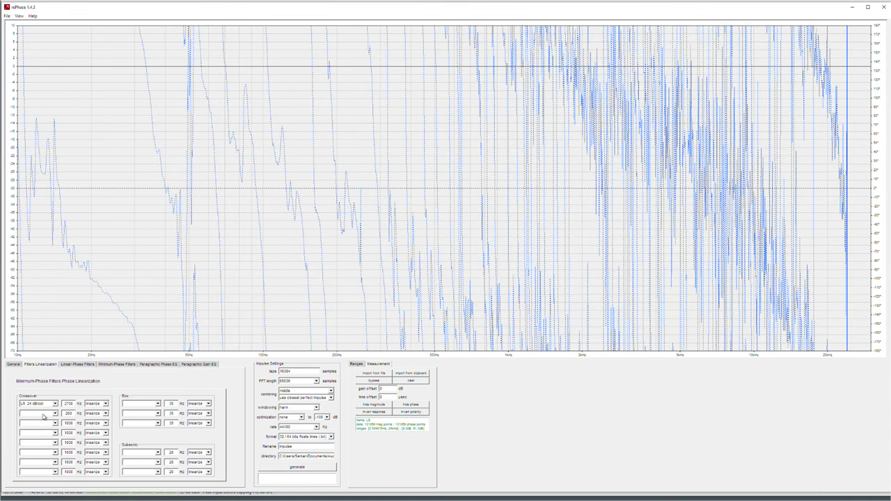
# Give the 260 Hz crossover an LR 12 dB/oct slope
pyautogui.doubleClick(67, 413)
pyautogui.click(55, 414)
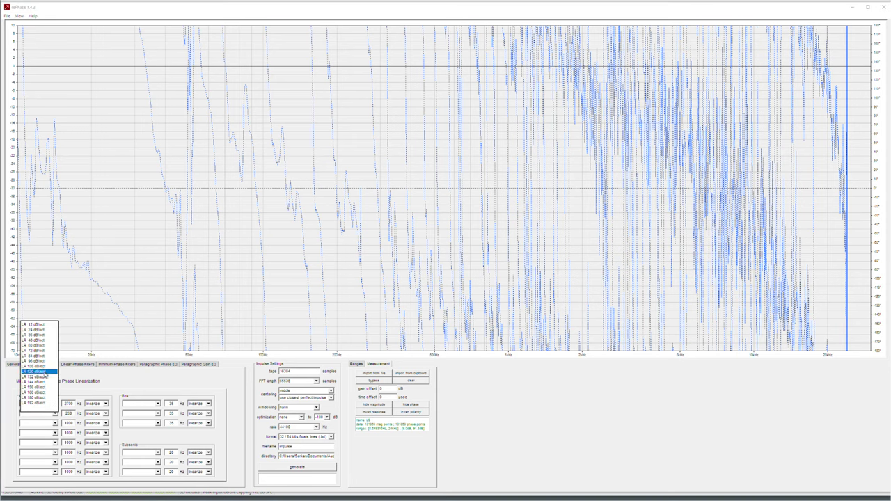
pyautogui.click(30, 324)
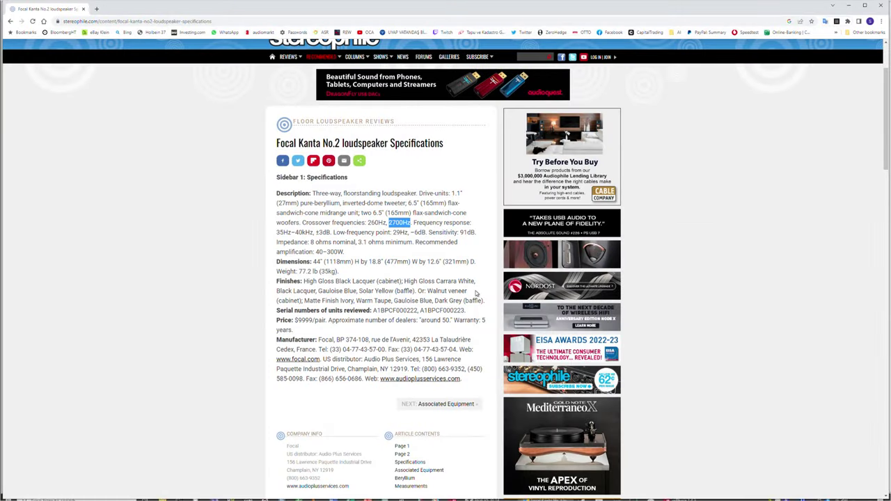
# On the Kanta No.2 measurements page, highlight the inverted tweeter and midrange polarity note, then minimize Chrome
pyautogui.scroll(-3, 408, 346)
pyautogui.click(411, 346)
pyautogui.scroll(-15, 414, 286)
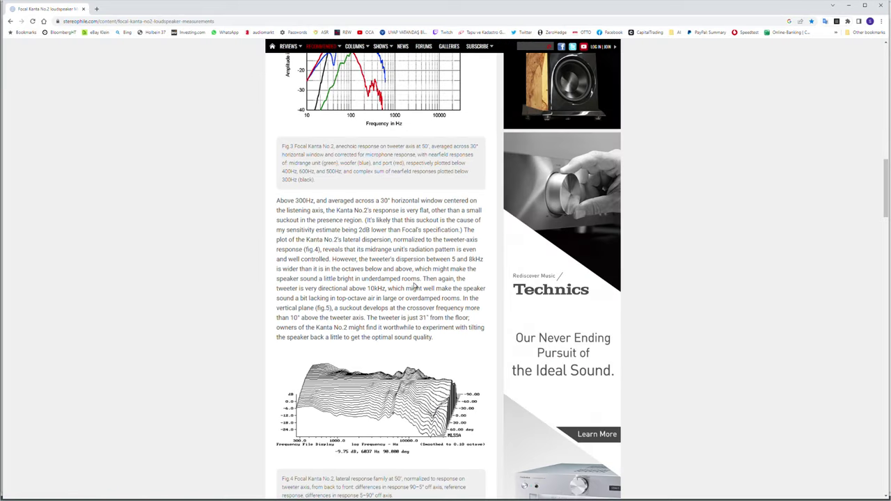
pyautogui.scroll(2, 414, 286)
pyautogui.scroll(-7, 415, 286)
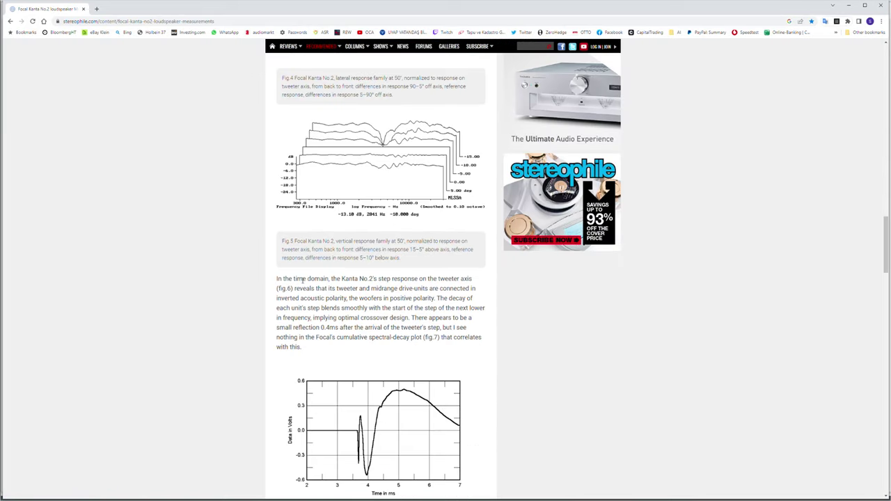
pyautogui.moveTo(334, 279); pyautogui.dragTo(464, 280)
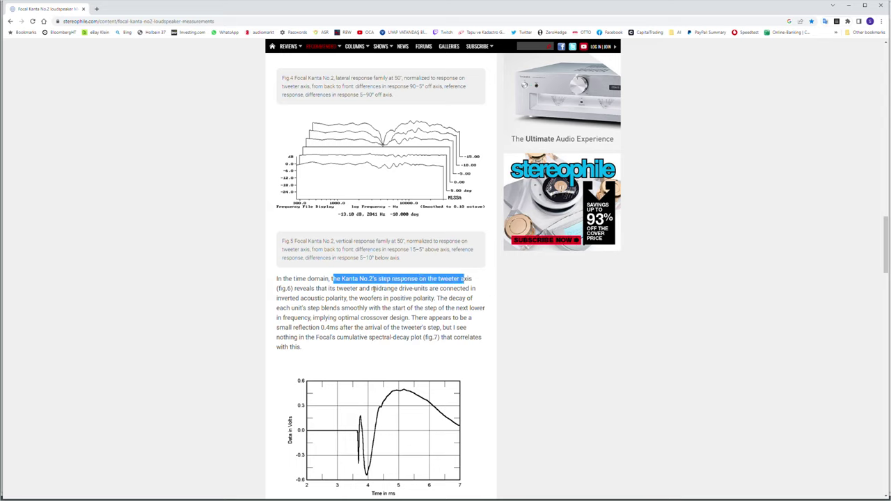
pyautogui.moveTo(335, 288); pyautogui.dragTo(439, 298)
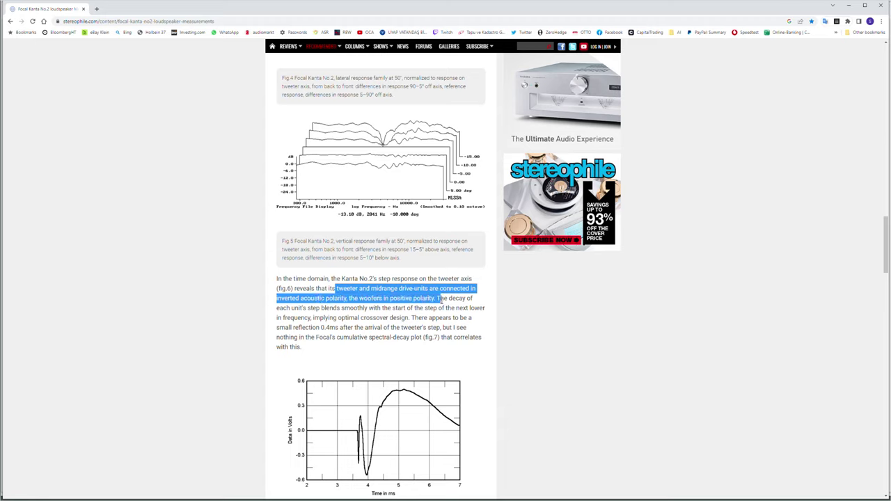
pyautogui.click(849, 7)
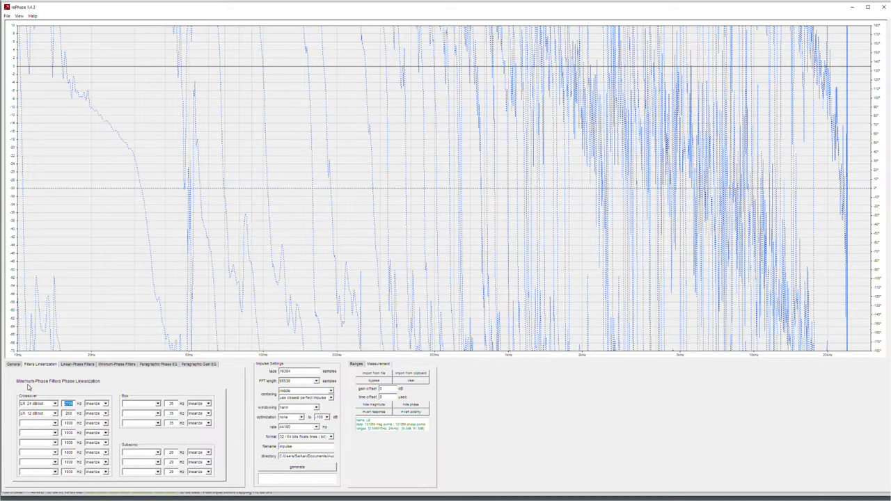
# Set rePhase's output polarity to inverted on the General tab
pyautogui.click(14, 364)
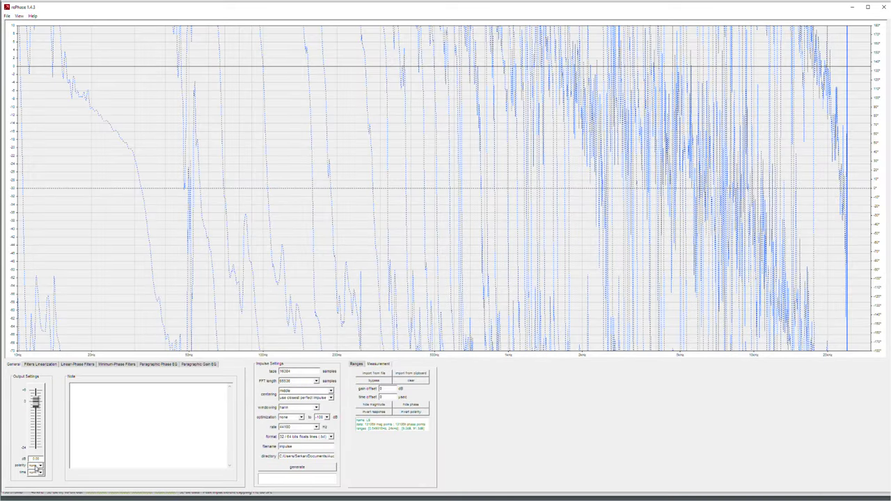
pyautogui.click(36, 466)
pyautogui.click(39, 478)
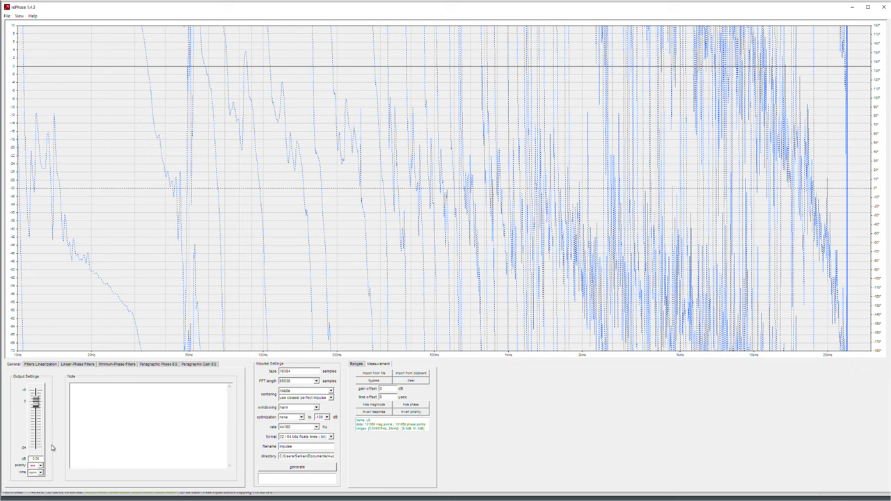
# Set the measurement time offset to 62 µs in Filters Linearization
pyautogui.click(40, 365)
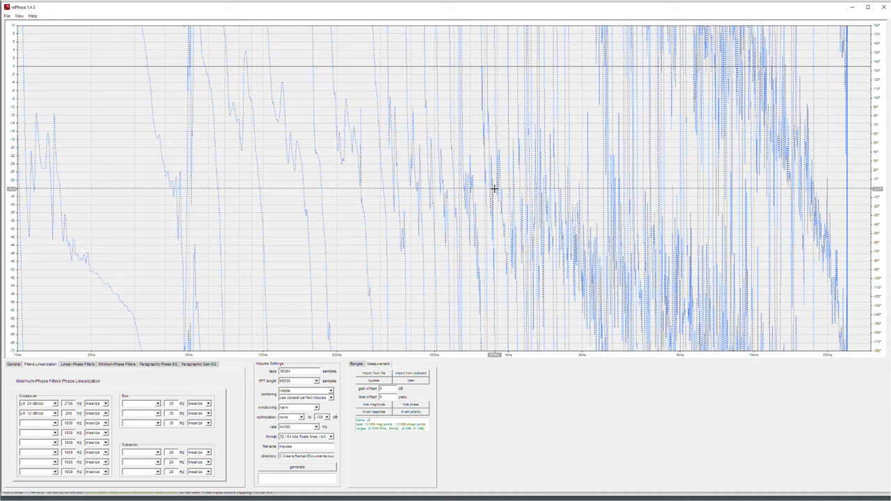
pyautogui.moveTo(62, 413)
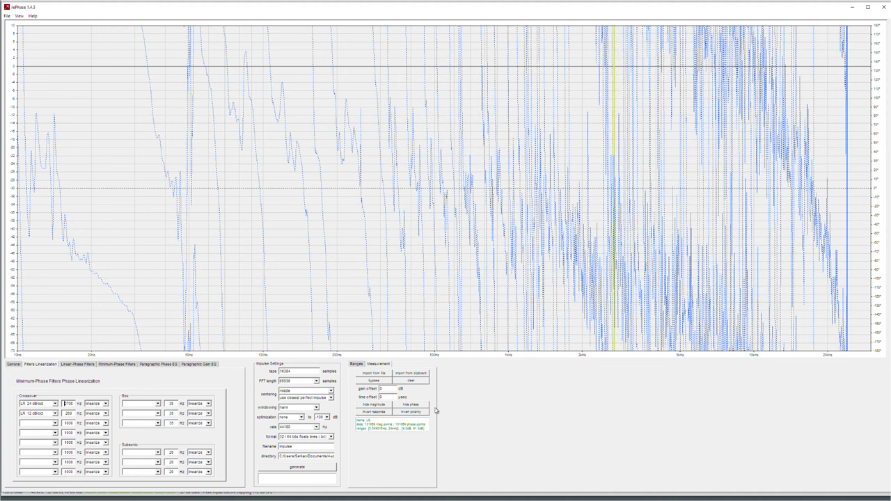
pyautogui.scroll(8, 390, 397)
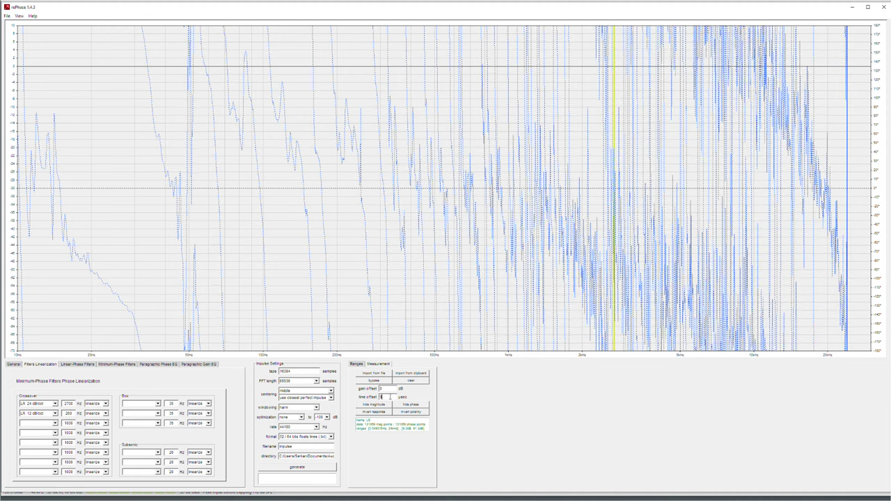
pyautogui.scroll(6, 390, 397)
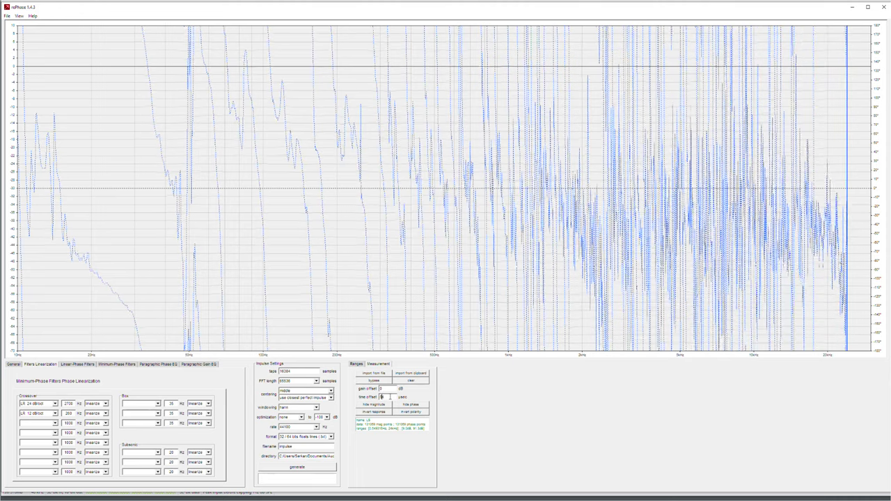
pyautogui.scroll(2, 390, 397)
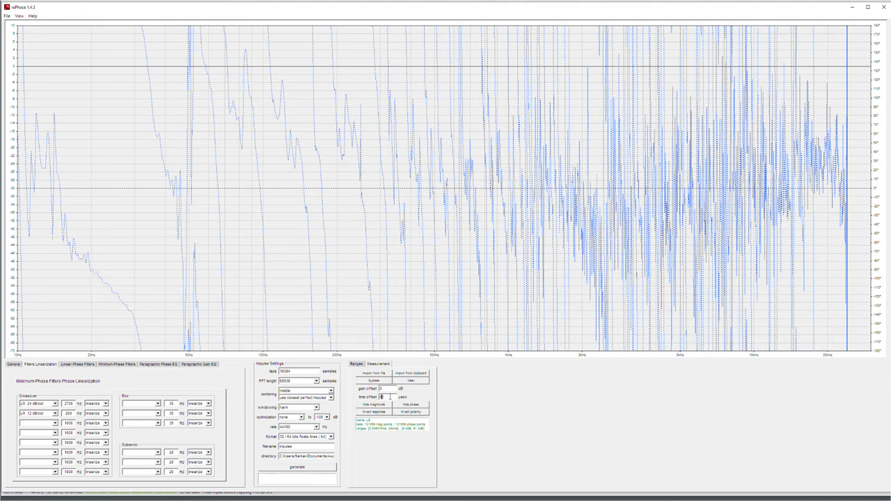
pyautogui.scroll(2, 390, 397)
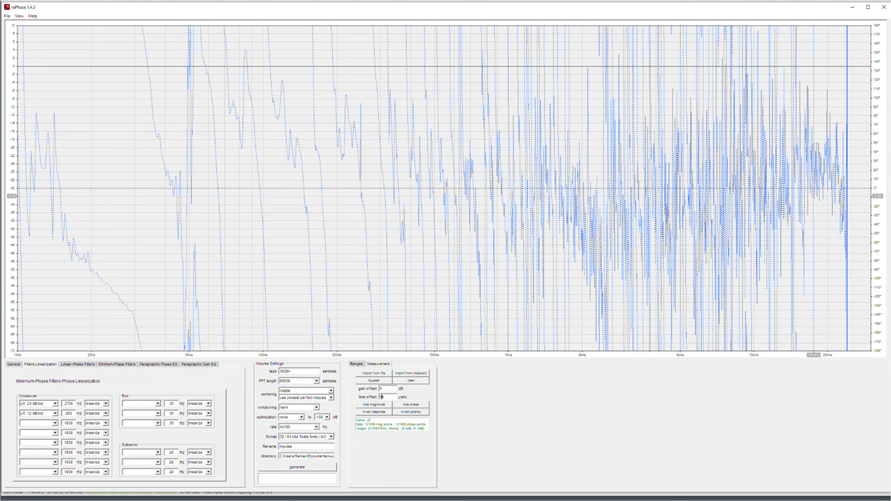
pyautogui.moveTo(392, 396); pyautogui.dragTo(377, 401)
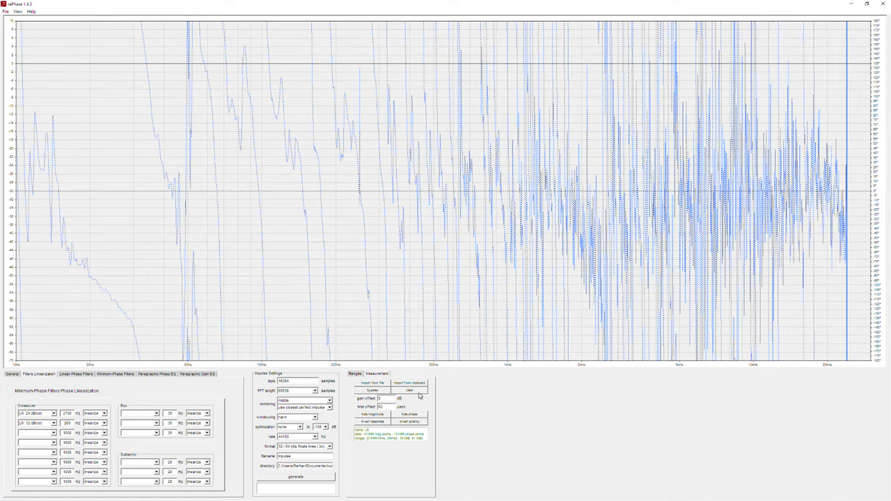
pyautogui.doubleClick(388, 407)
# Shrink rePhase, bring REW forward, and open the impulse Overlays
pyautogui.click(870, 5)
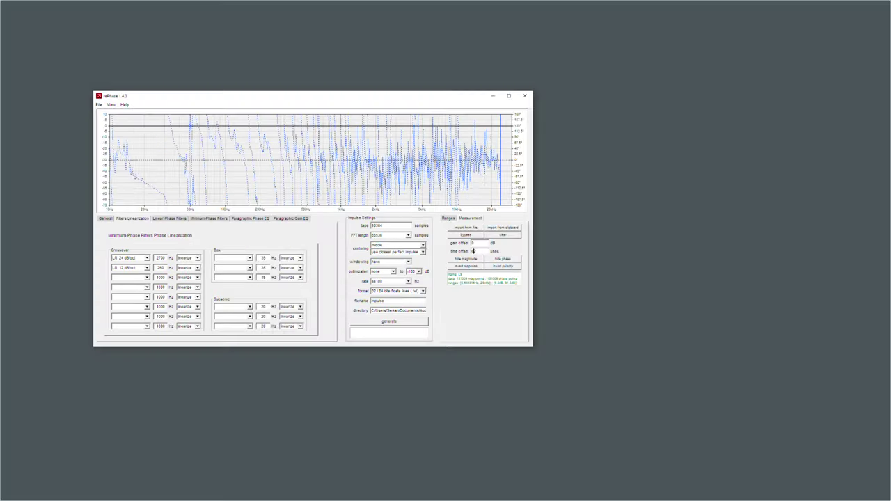
pyautogui.click(557, 494)
pyautogui.click(508, 22)
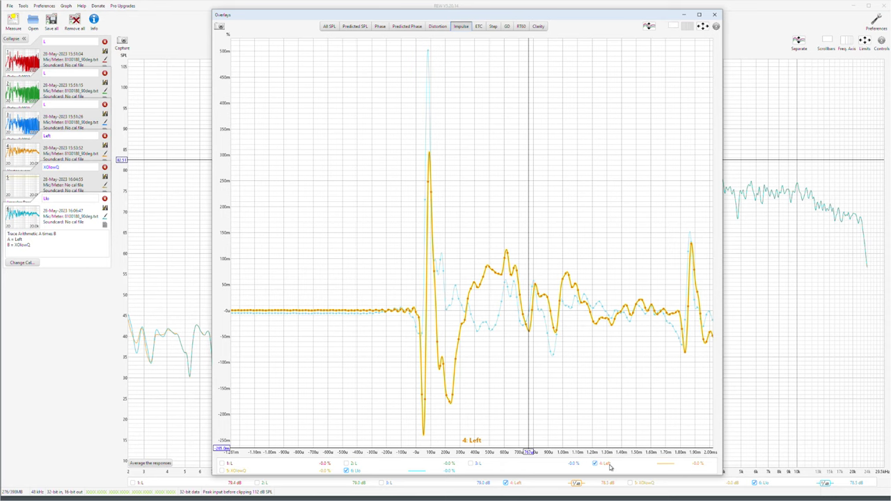
# Hide 6: Llo, zoom into Left's first negative trough, and read its depth
pyautogui.scroll(5, 383, 291)
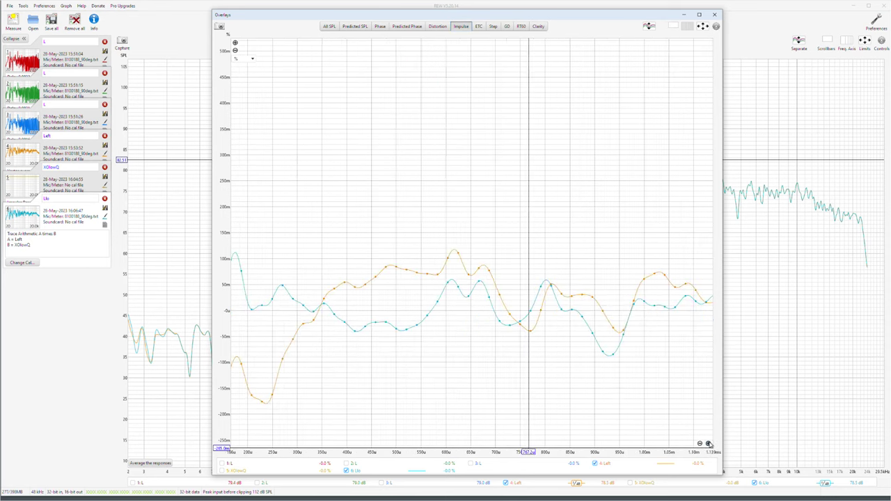
pyautogui.scroll(-5, 624, 235)
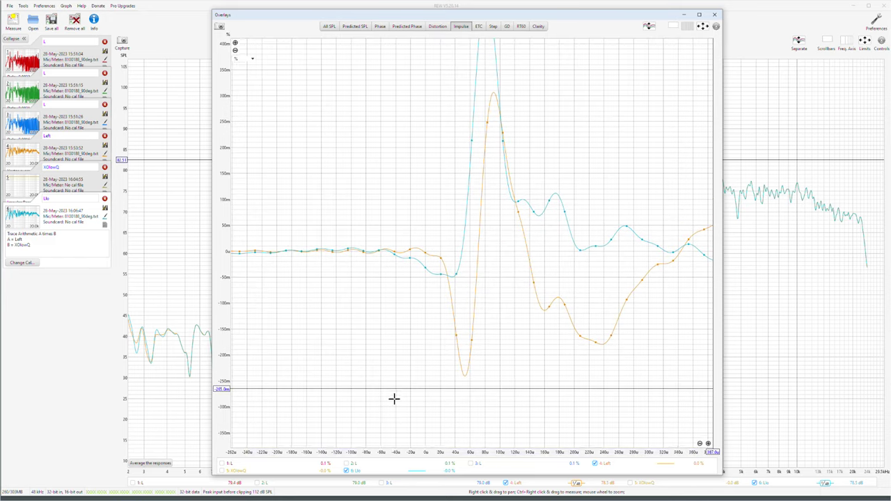
pyautogui.click(347, 471)
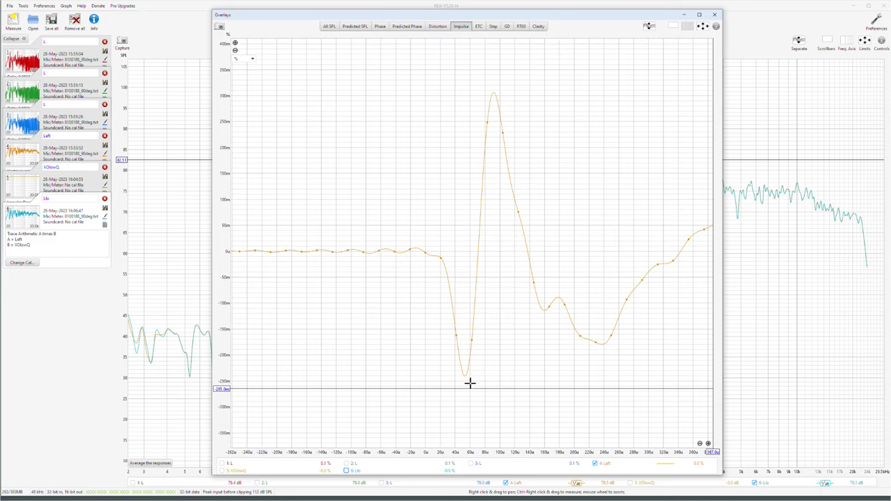
pyautogui.click(235, 44)
pyautogui.click(234, 43)
pyautogui.click(235, 43)
pyautogui.click(235, 43)
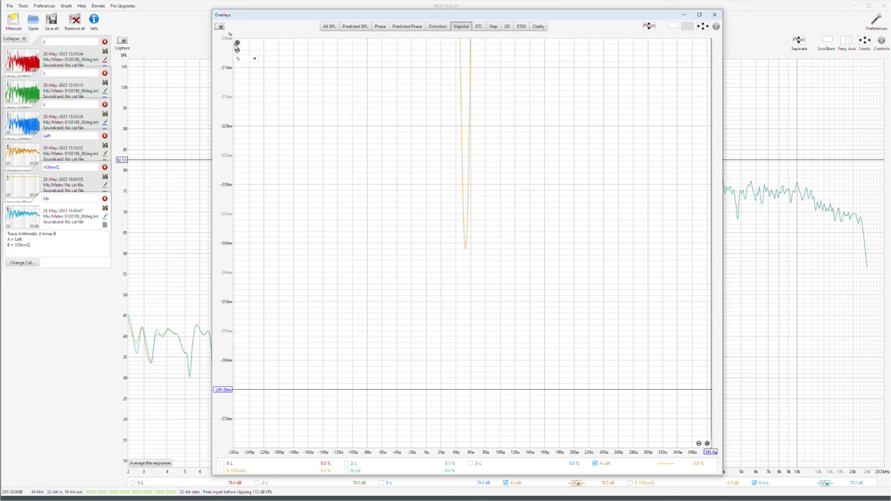
pyautogui.click(465, 253)
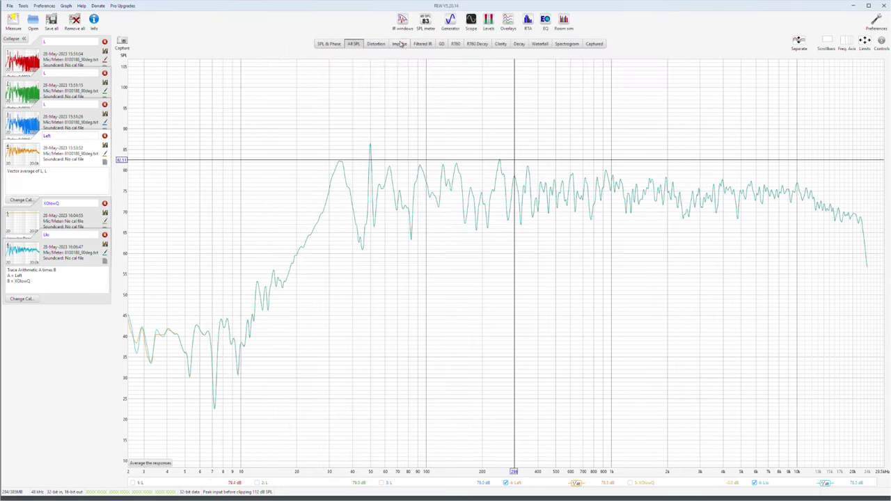
# Shift the Left impulse's t=0 offset by 0.0531 ms
pyautogui.click(399, 44)
pyautogui.click(882, 41)
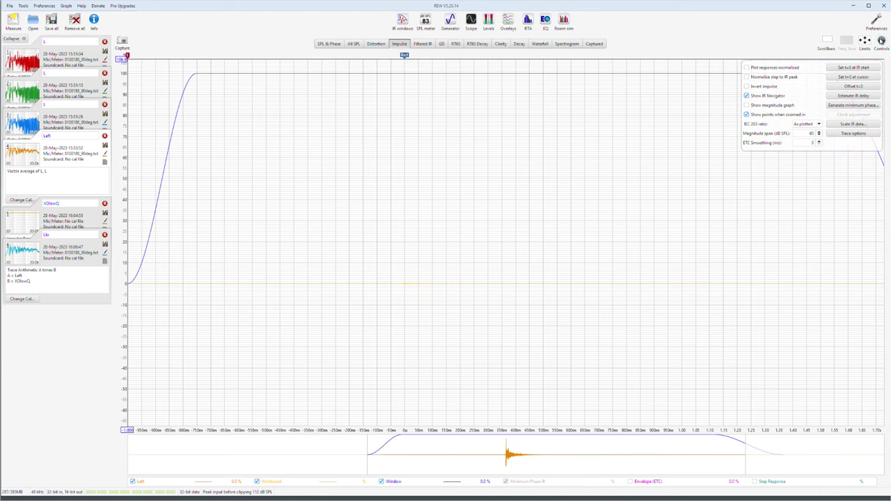
pyautogui.click(852, 86)
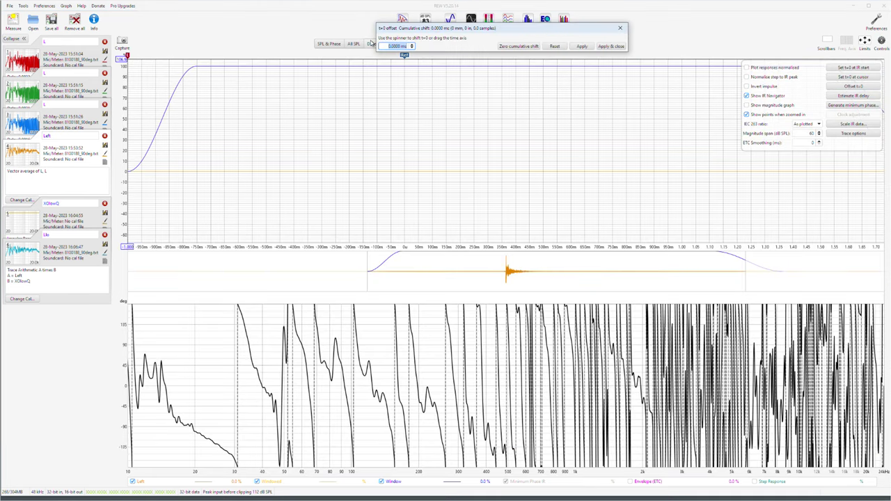
pyautogui.write('0.053')
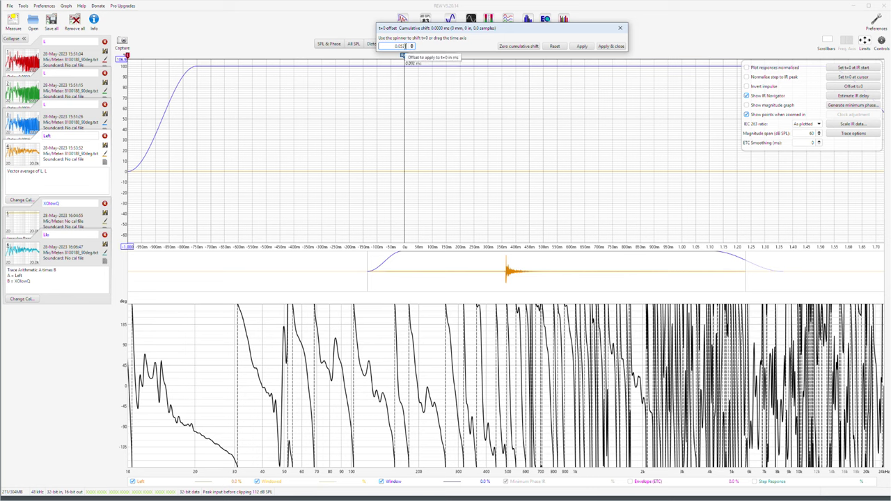
pyautogui.write('1')
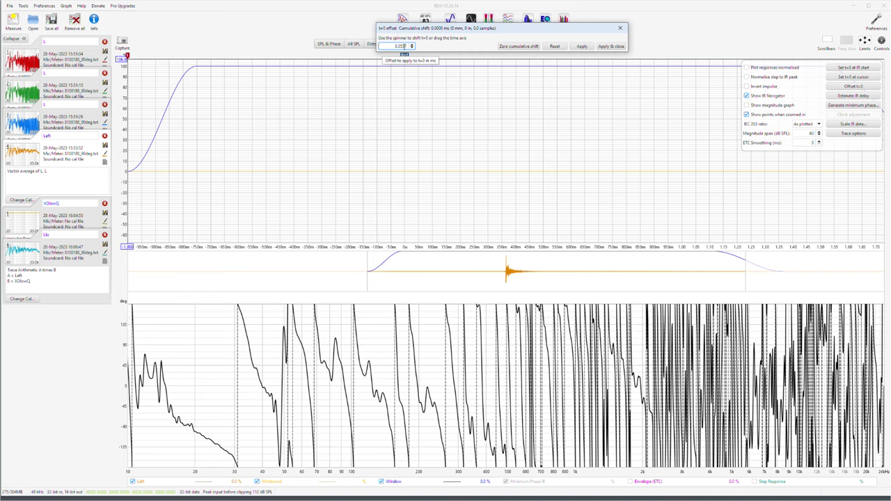
pyautogui.click(582, 46)
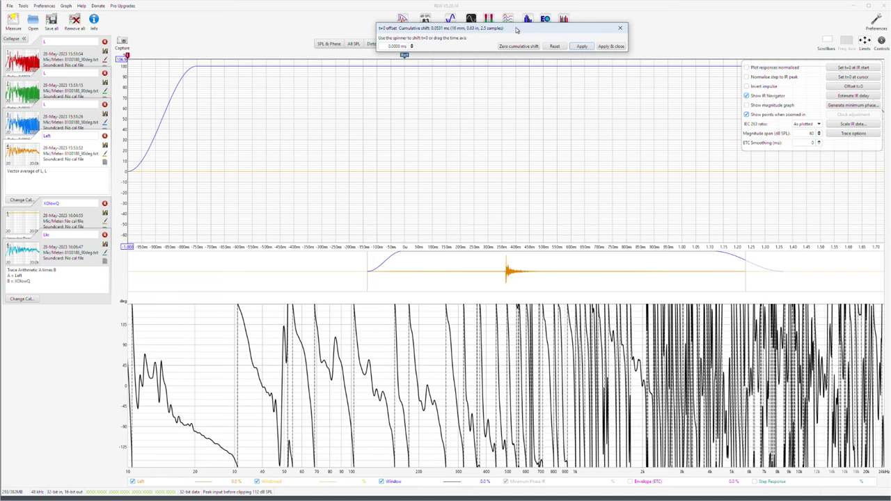
# Export the Left measurement as text to the Desktop named LSsigned
pyautogui.click(509, 20)
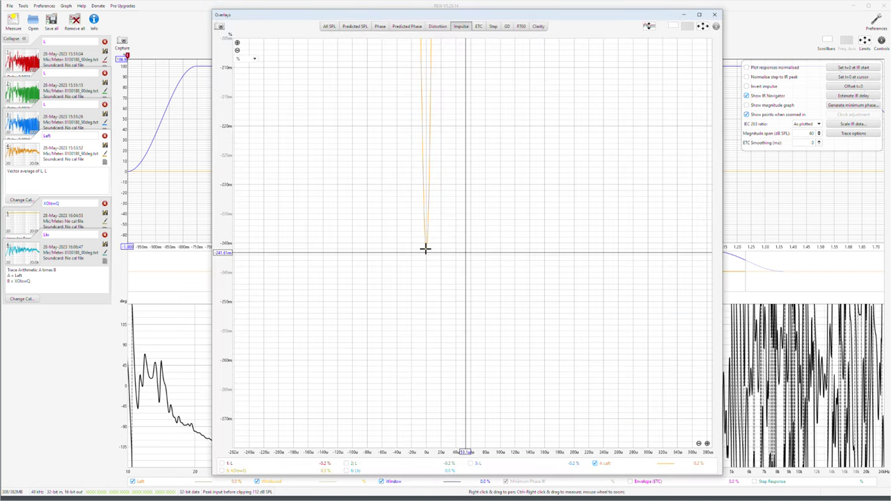
pyautogui.click(178, 30)
pyautogui.click(10, 6)
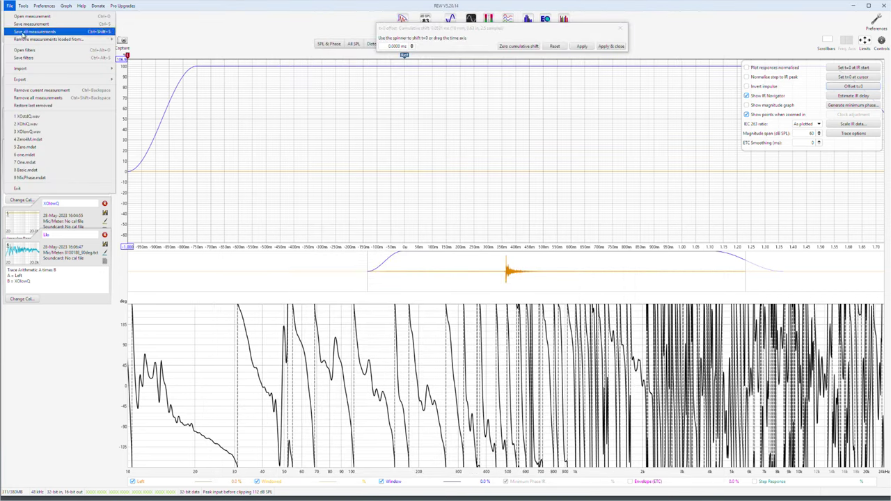
pyautogui.moveTo(30, 79)
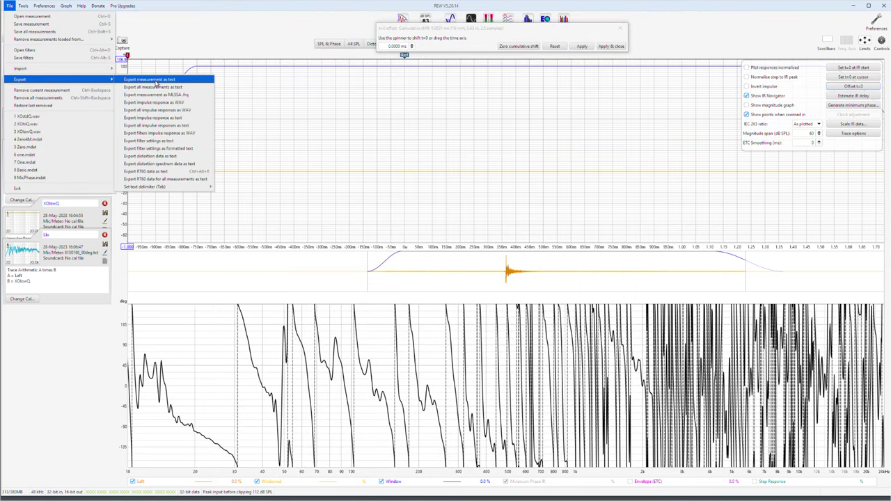
pyautogui.click(156, 81)
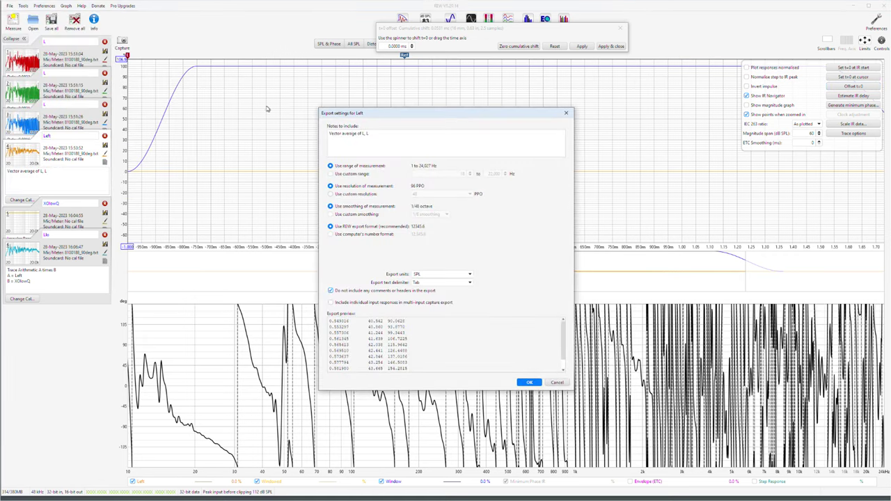
pyautogui.click(528, 382)
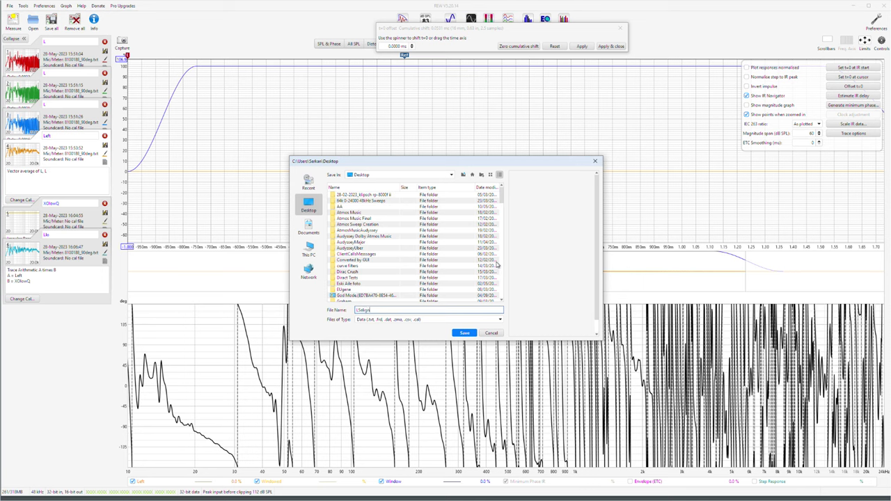
pyautogui.write('LSsigned')
pyautogui.click(464, 333)
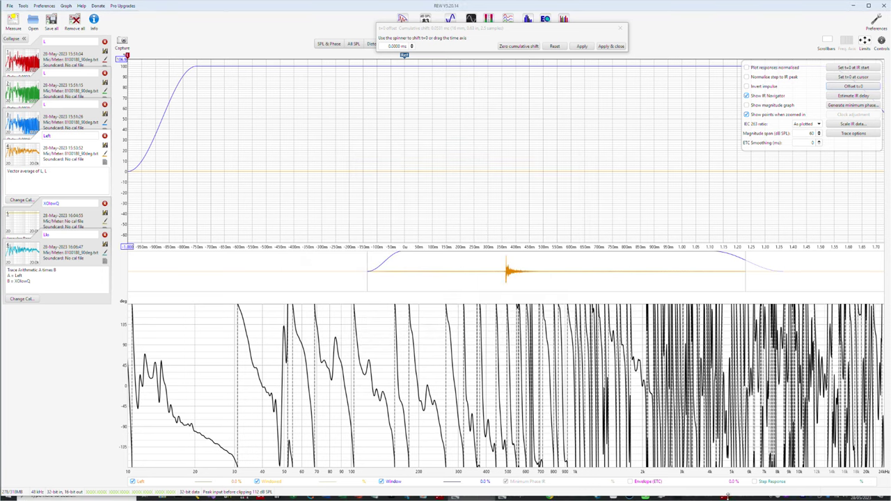
# Maximize rePhase, load the LS measurement with a 64 µs time offset, and select both crossover values
pyautogui.click(725, 496)
pyautogui.click(508, 94)
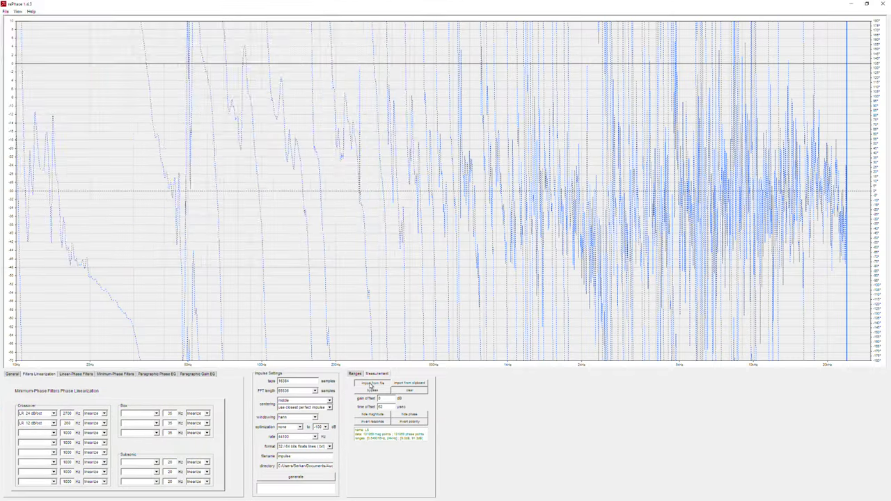
pyautogui.click(372, 384)
pyautogui.click(105, 67)
pyautogui.doubleClick(105, 67)
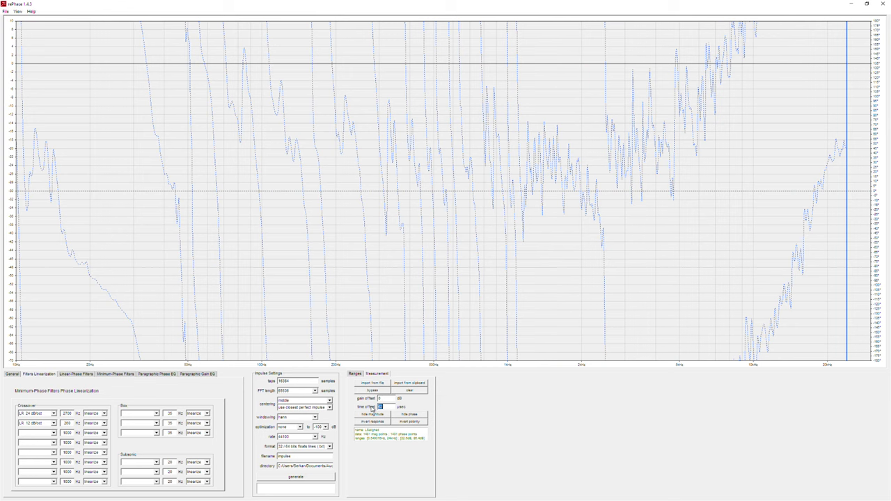
pyautogui.press('Return')
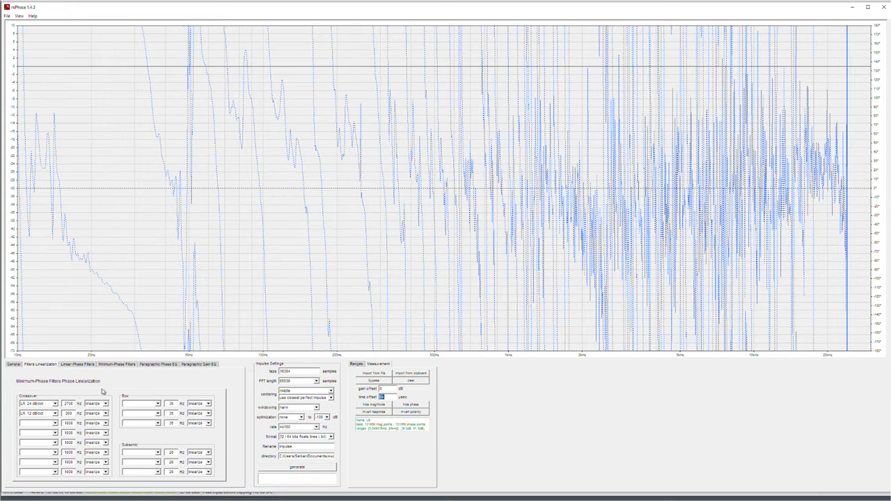
pyautogui.doubleClick(68, 403)
pyautogui.doubleClick(68, 412)
# In Chrome, highlight the Stereophile sentence on the woofers' 41Hz minimum-motion notch
pyautogui.moveTo(487, 496)
pyautogui.click(542, 495)
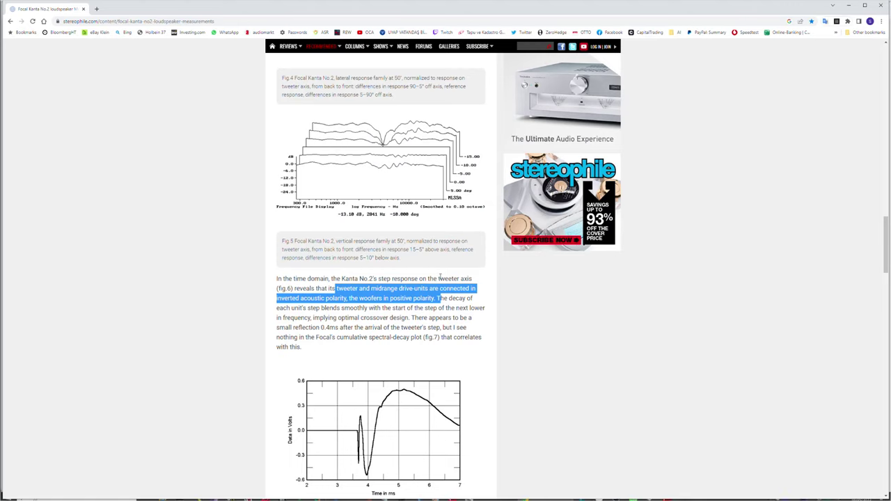
pyautogui.scroll(10, 322, 246)
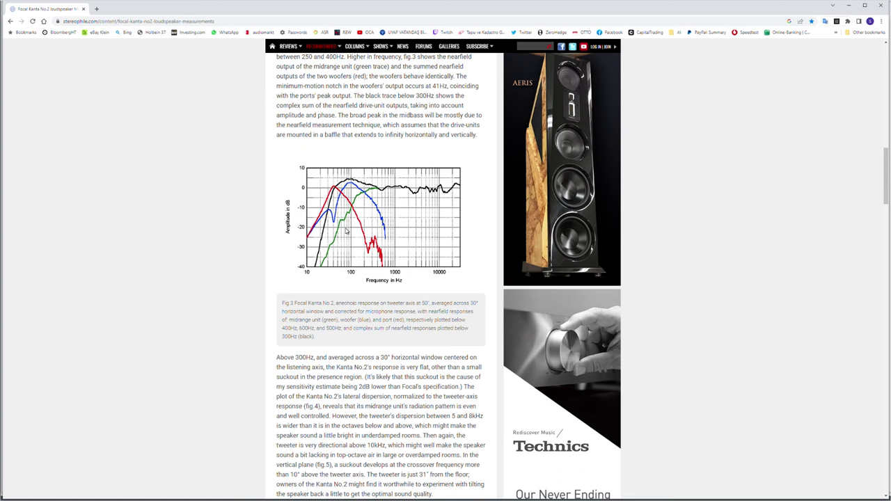
pyautogui.scroll(1, 352, 226)
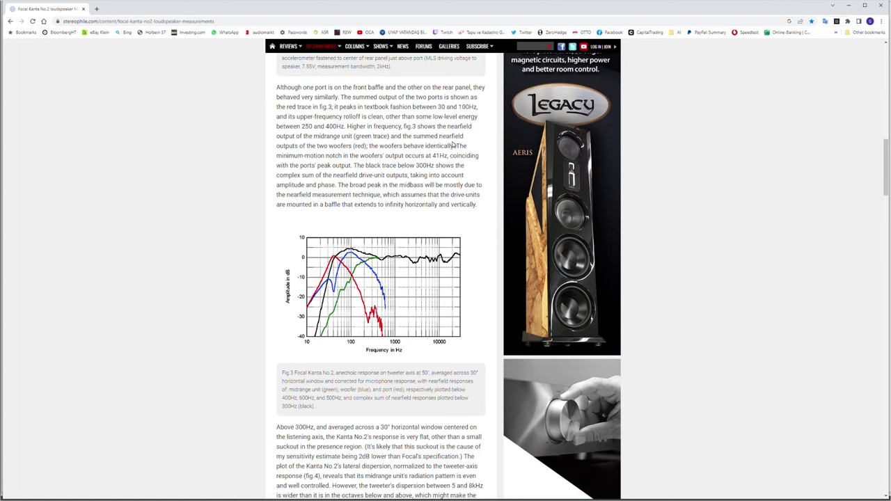
pyautogui.moveTo(455, 146); pyautogui.dragTo(353, 166)
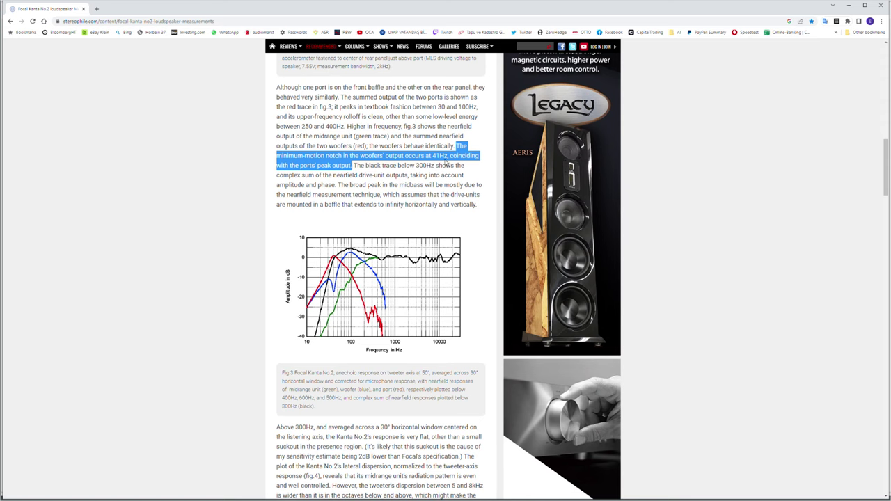
# Back in rePhase, set the box filter frequency to 41 Hz
pyautogui.click(848, 5)
pyautogui.doubleClick(169, 404)
pyautogui.click(158, 404)
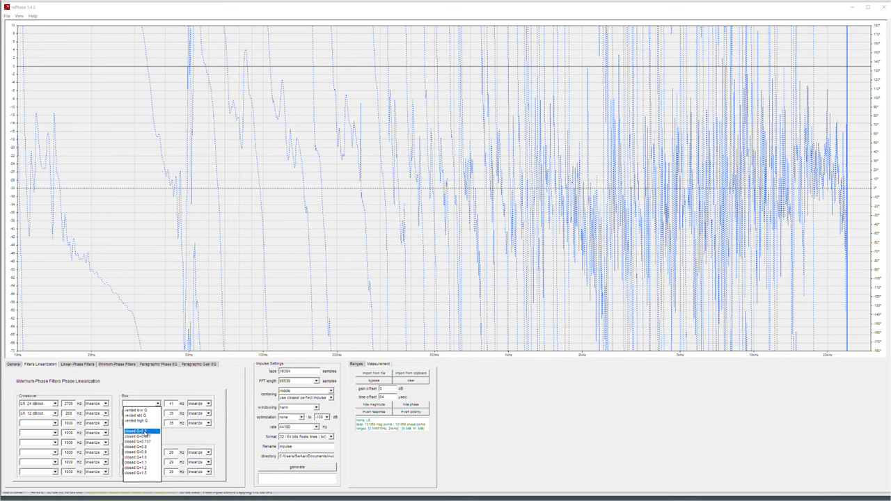
# Try the vented std Q and vented high Q alignments on the 41 Hz box filter
pyautogui.click(144, 415)
pyautogui.click(149, 404)
pyautogui.click(149, 417)
pyautogui.click(149, 404)
pyautogui.click(149, 425)
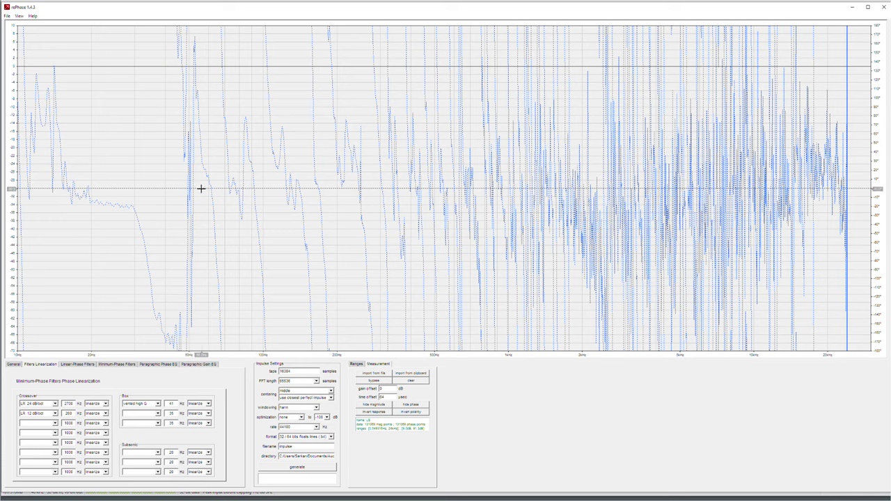
# Compare vented low Q against vented high Q, settling on vented low Q
pyautogui.click(144, 406)
pyautogui.click(146, 412)
pyautogui.click(149, 404)
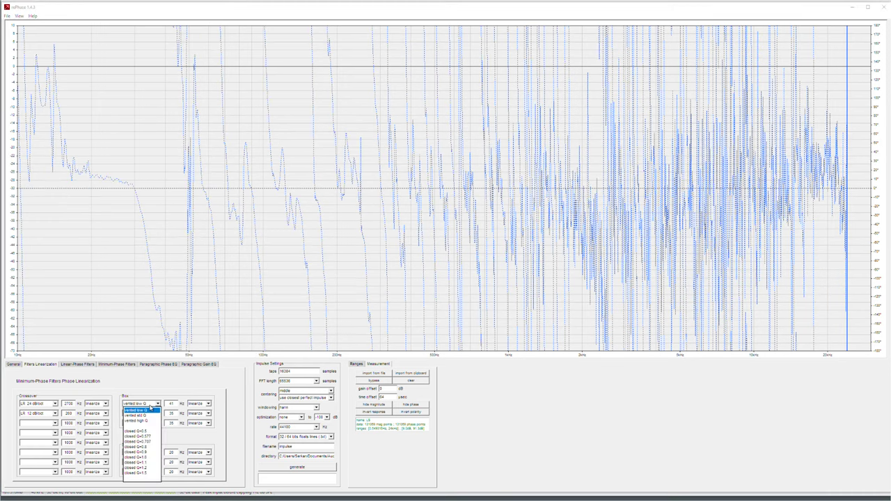
pyautogui.click(151, 414)
pyautogui.click(149, 404)
pyautogui.click(143, 421)
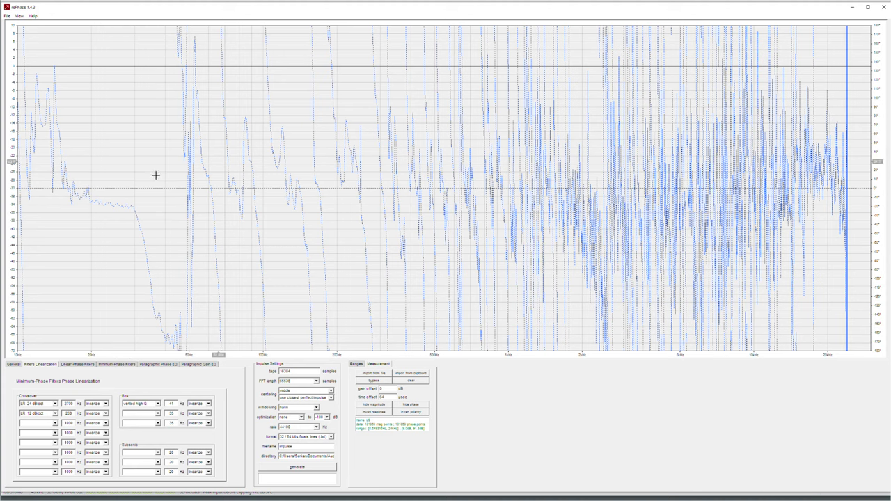
pyautogui.click(147, 403)
pyautogui.click(147, 413)
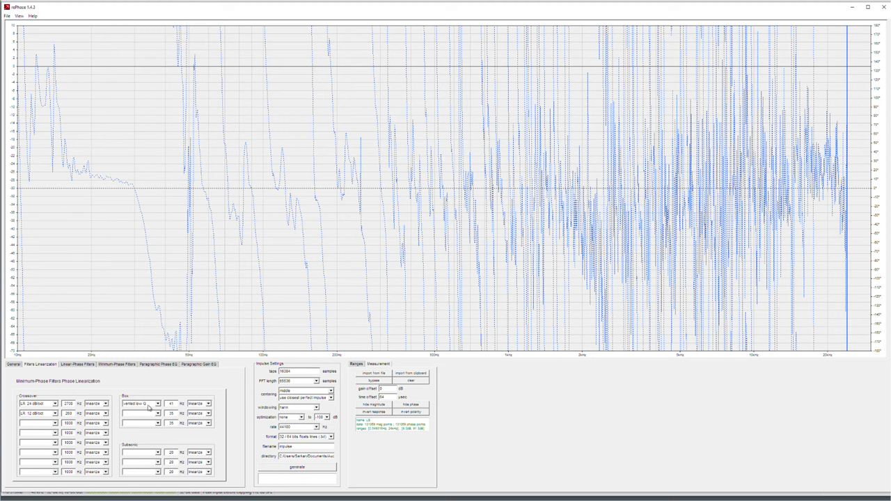
# Set the output sample rate to 48 kHz and the taps count to 1024
pyautogui.click(316, 427)
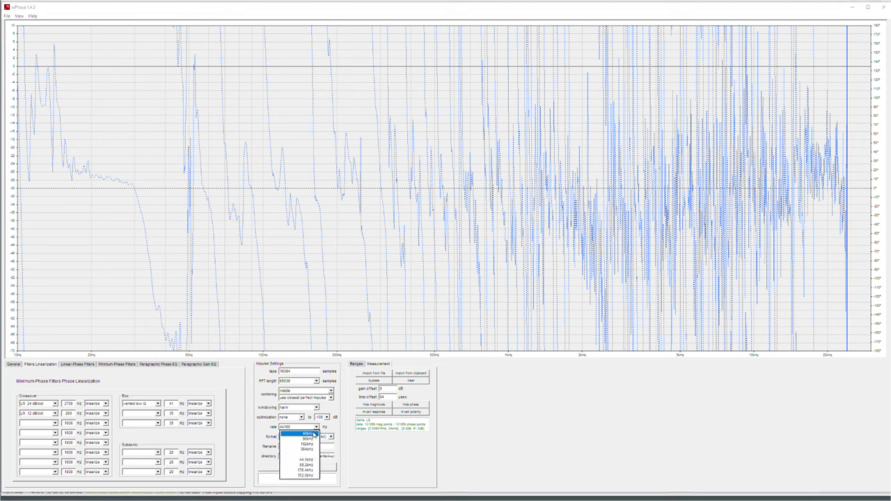
pyautogui.click(308, 433)
pyautogui.moveTo(297, 370); pyautogui.dragTo(258, 371)
pyautogui.write('1310')
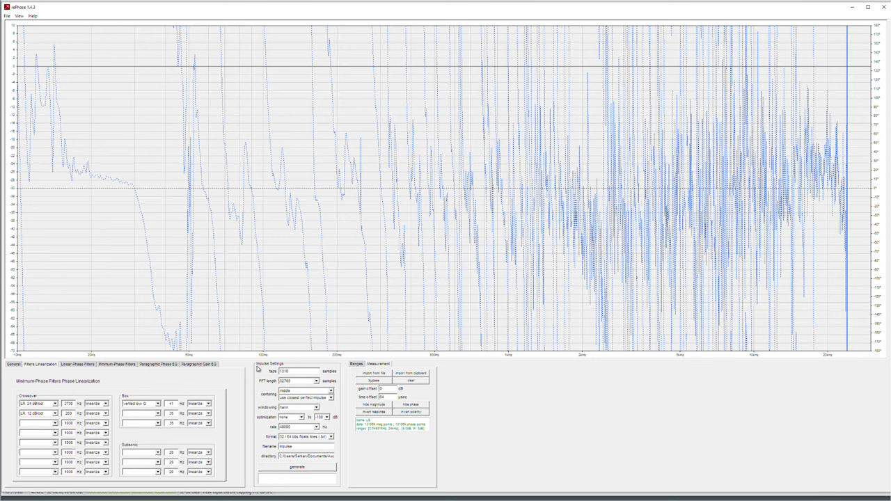
pyautogui.write('172')
pyautogui.doubleClick(298, 371)
pyautogui.write('8000')
pyautogui.press('BackSpace')
pyautogui.press('BackSpace')
pyautogui.write('1024')
pyautogui.doubleClick(290, 371)
# Switch to rectangular windowing with centering 0 and no box correction
pyautogui.click(318, 410)
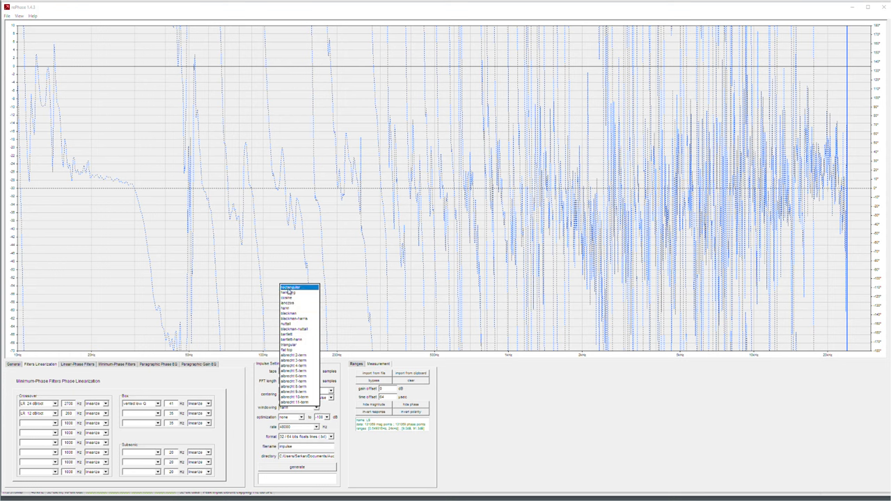
pyautogui.click(290, 288)
pyautogui.doubleClick(292, 392)
pyautogui.write('0')
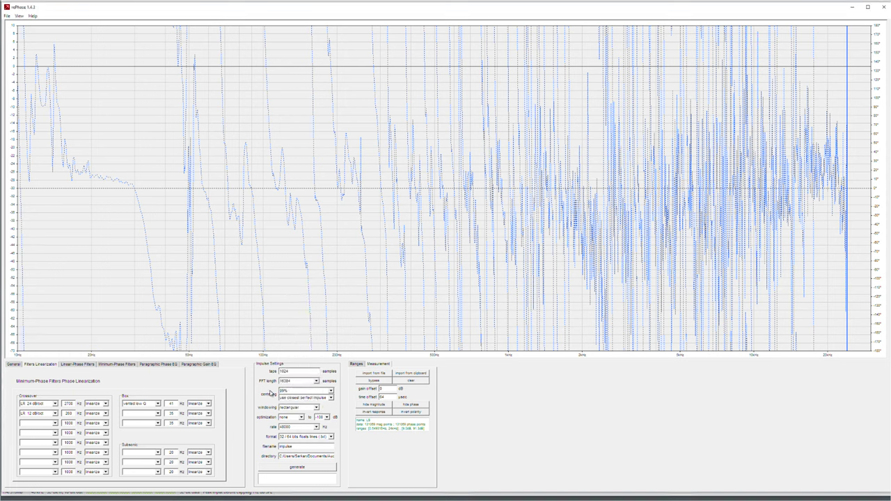
pyautogui.click(157, 403)
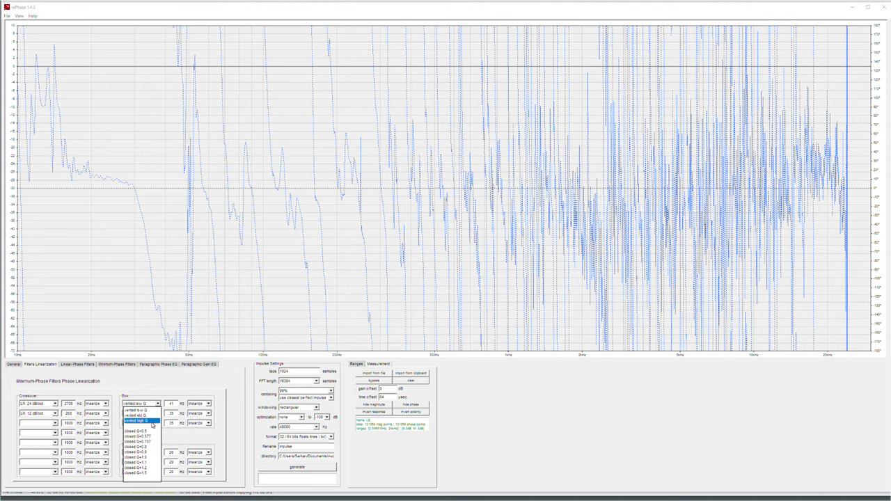
pyautogui.click(143, 479)
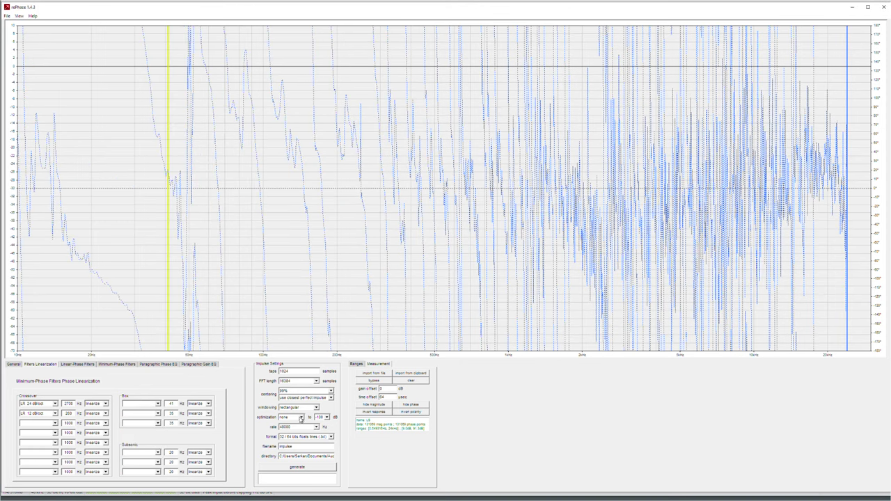
# Center on the closest perfect impulse and set the amplitude scale top to 100 dB
pyautogui.click(306, 399)
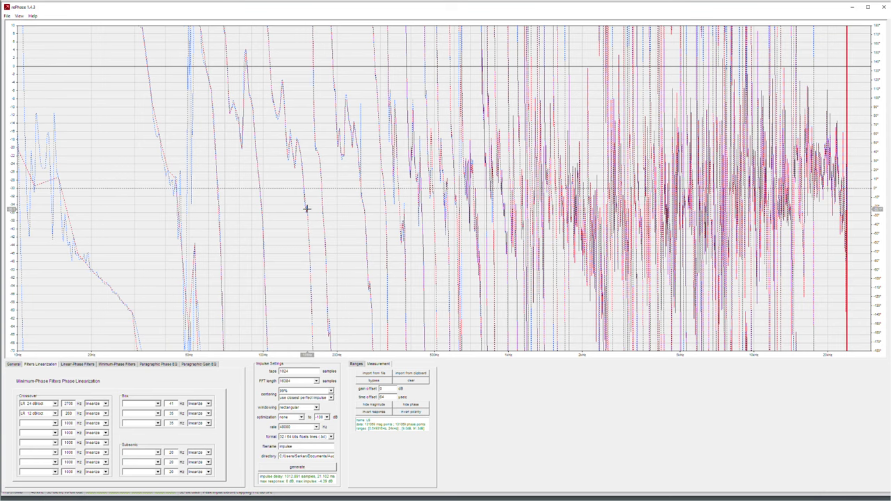
pyautogui.click(355, 364)
pyautogui.click(423, 394)
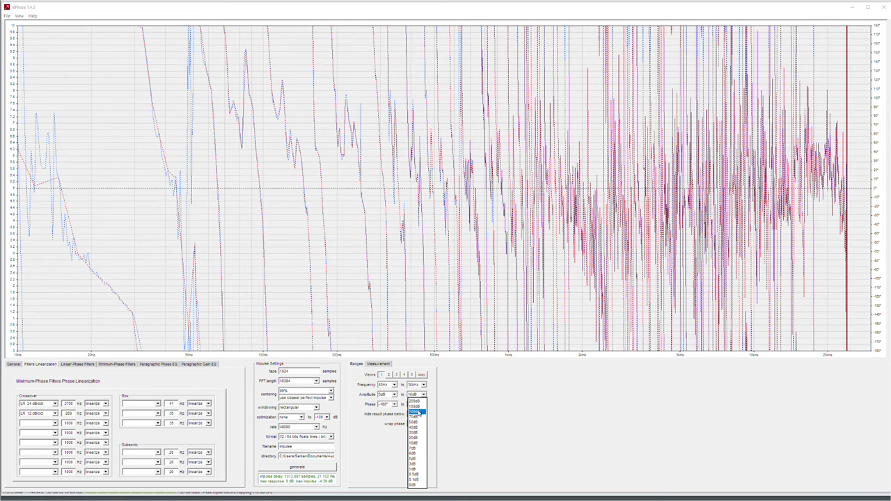
pyautogui.click(419, 415)
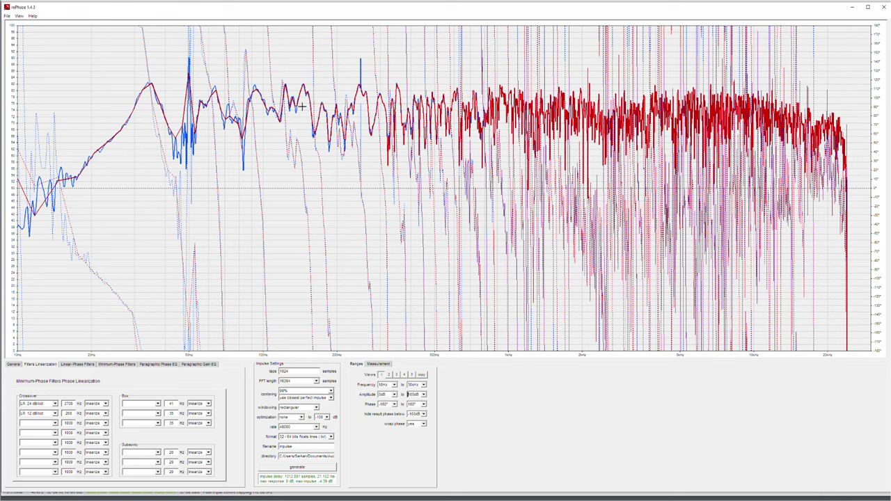
# Switch windowing to hann, generate the filter, and choose 32 bits IEEE-754 (.bin) output
pyautogui.click(317, 408)
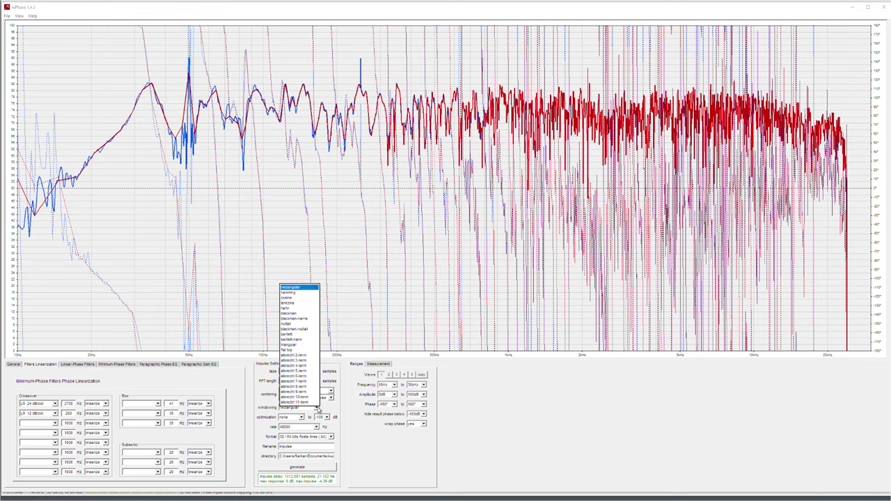
pyautogui.click(296, 309)
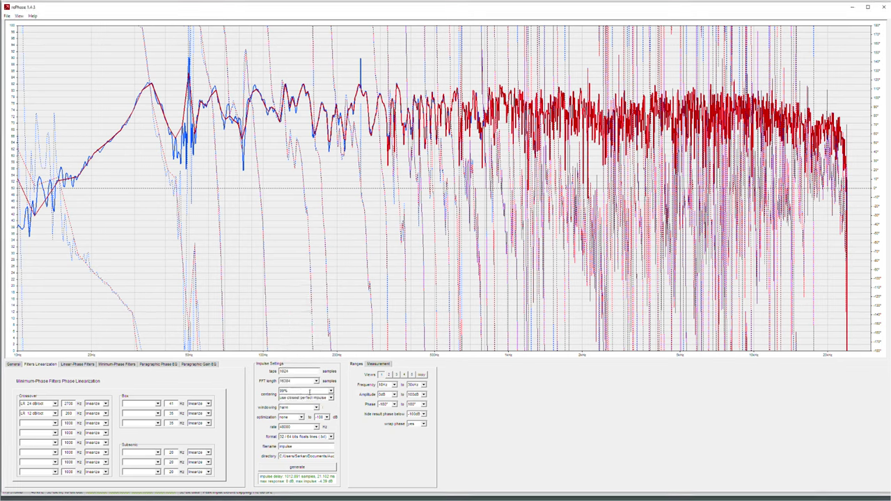
pyautogui.click(294, 468)
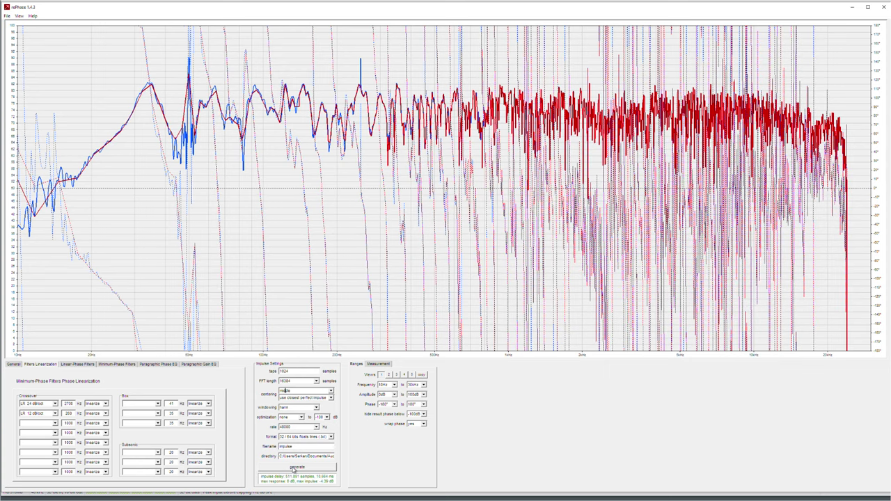
pyautogui.click(330, 437)
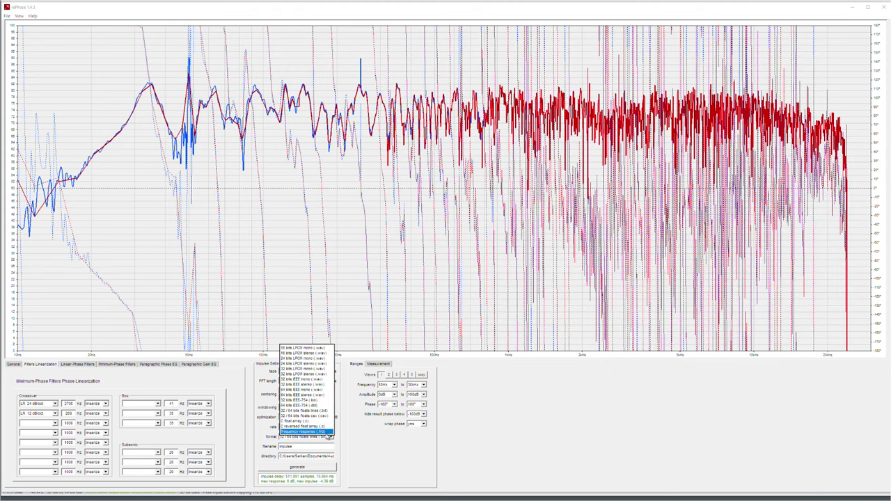
pyautogui.click(304, 401)
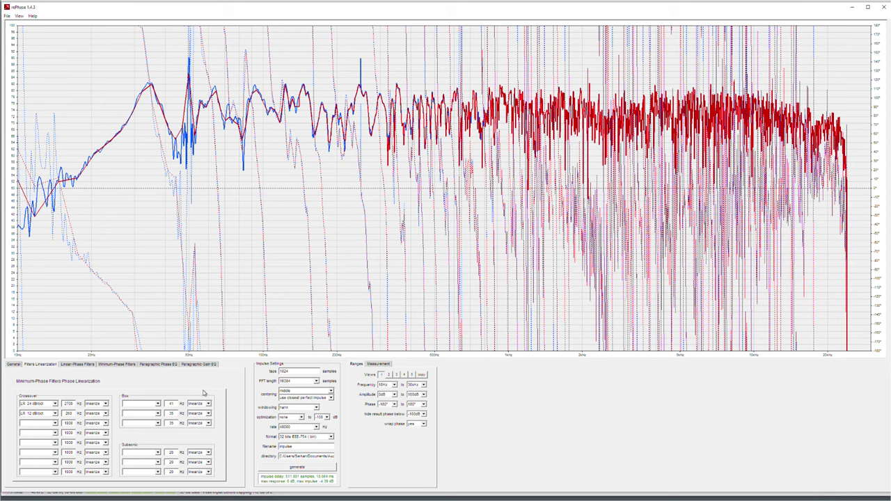
# Apply vented low Q box correction, regenerate, and switch to rectangular windowing
pyautogui.click(158, 404)
pyautogui.click(158, 413)
pyautogui.click(304, 467)
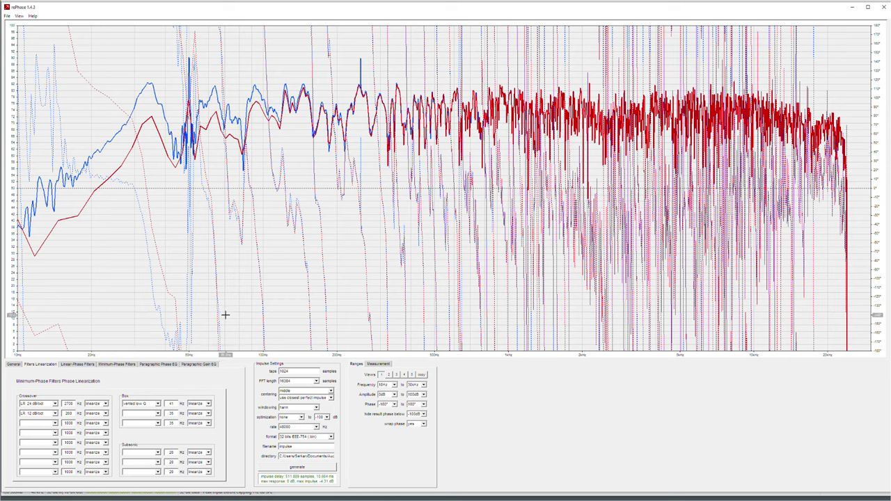
pyautogui.click(315, 407)
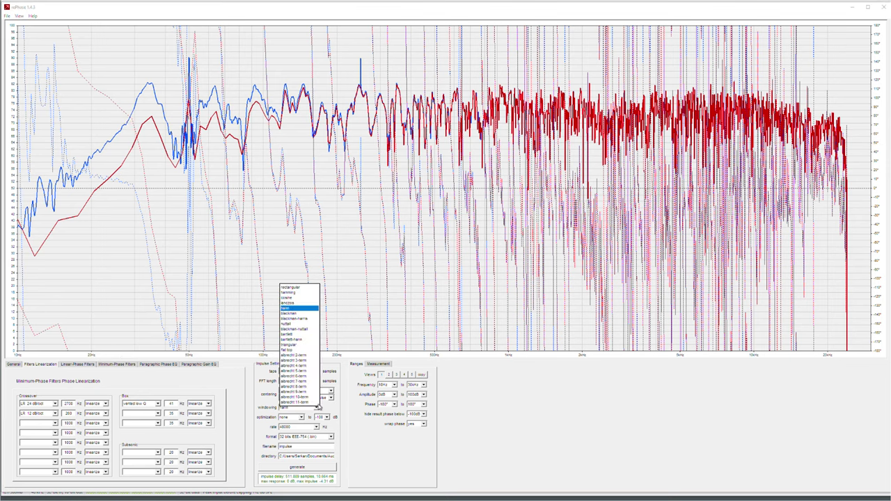
pyautogui.click(296, 287)
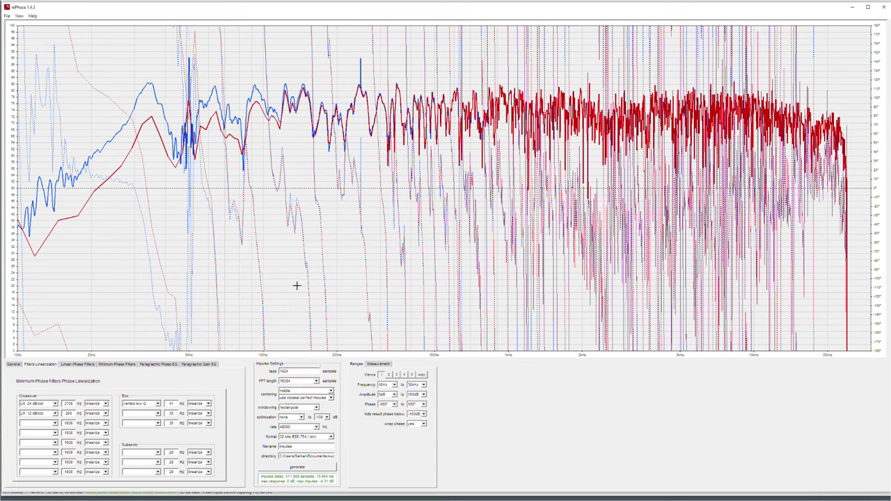
# Set impulse centering to 100%, regenerate the filter, and set taps to 131072
pyautogui.click(303, 393)
pyautogui.write('peak')
pyautogui.click(301, 469)
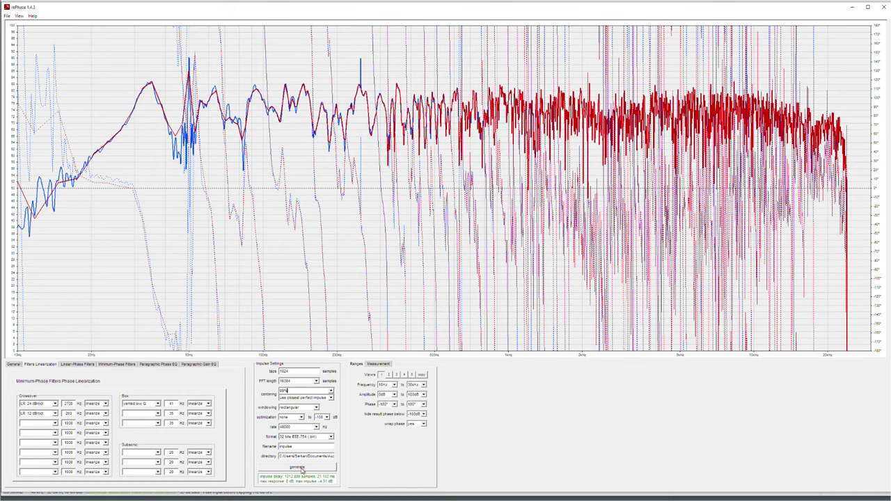
pyautogui.doubleClick(289, 392)
pyautogui.write('100')
pyautogui.click(301, 469)
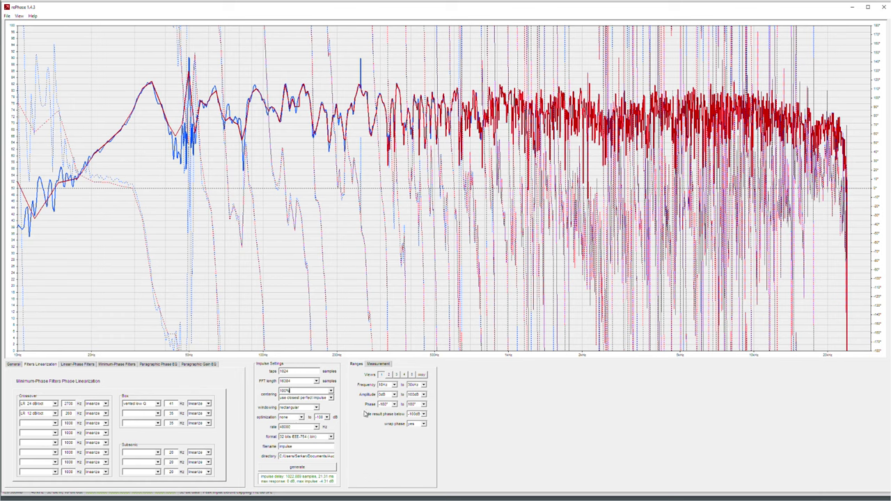
pyautogui.doubleClick(284, 371)
pyautogui.write('131072')
# Use middle centering, 32-bit IEEE mono .wav output to the Desktop, and export XOlowQ
pyautogui.click(331, 392)
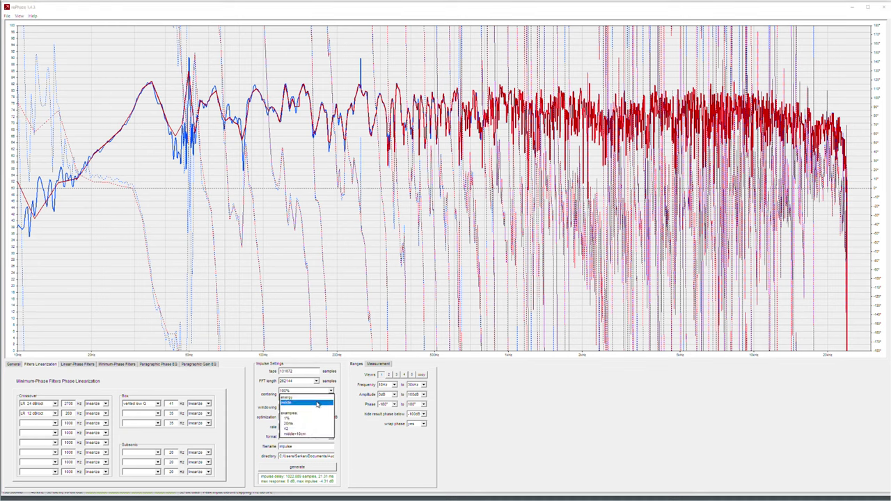
pyautogui.click(319, 405)
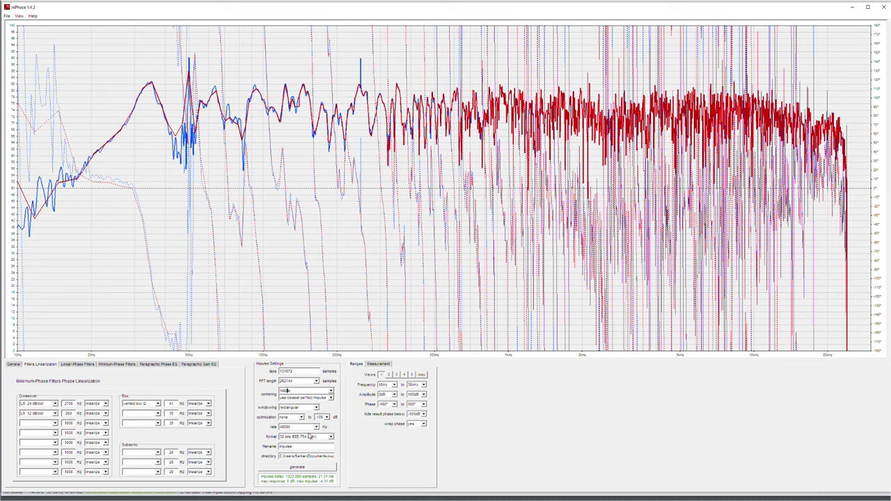
pyautogui.click(313, 437)
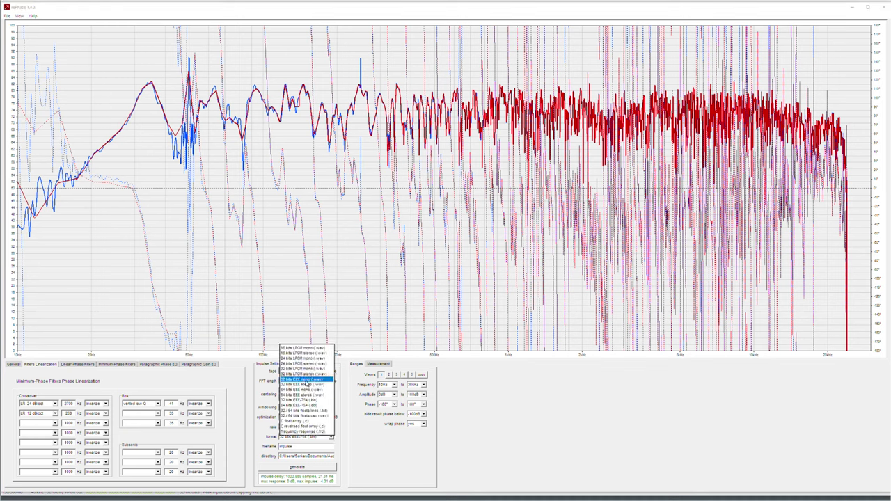
pyautogui.click(307, 381)
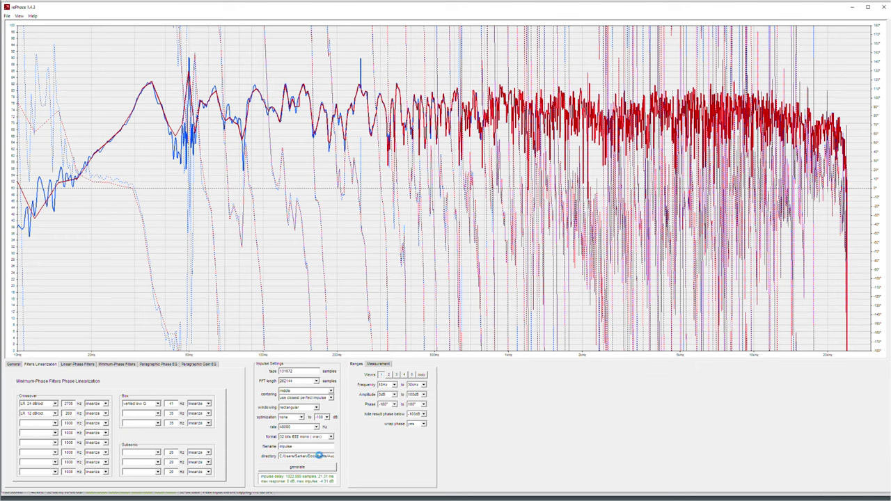
pyautogui.click(319, 455)
pyautogui.scroll(5, 487, 253)
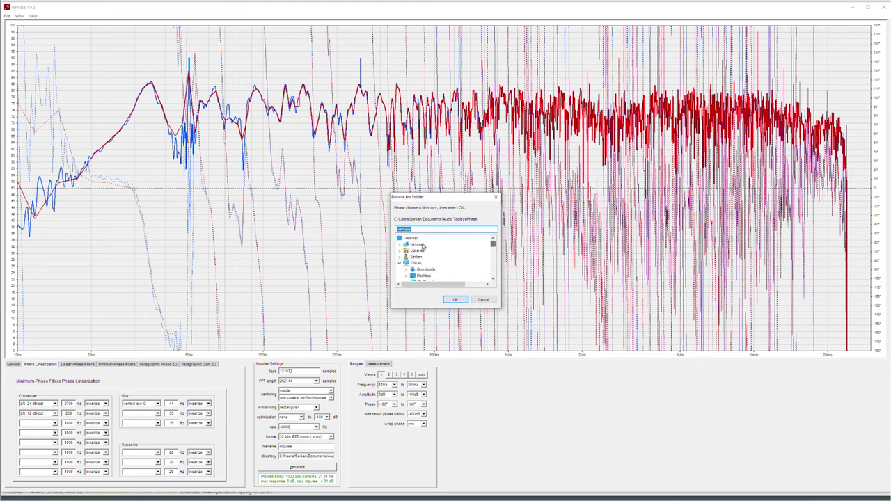
pyautogui.click(411, 238)
pyautogui.click(455, 299)
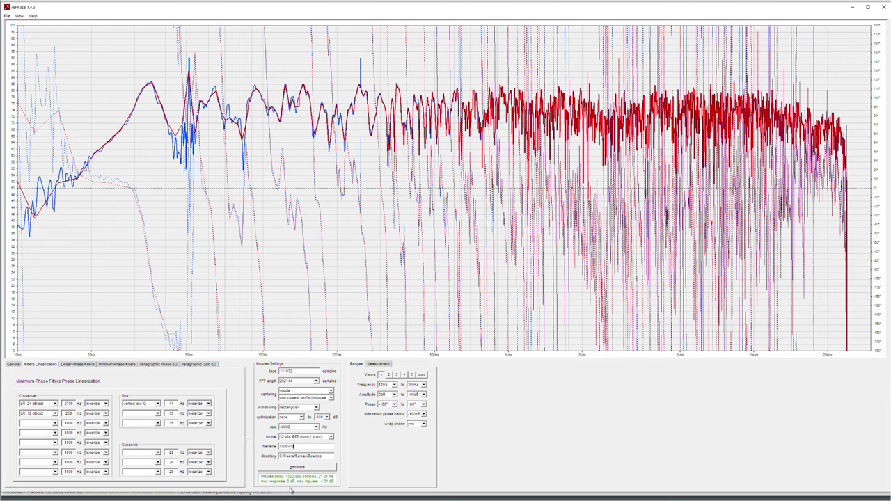
pyautogui.click(299, 468)
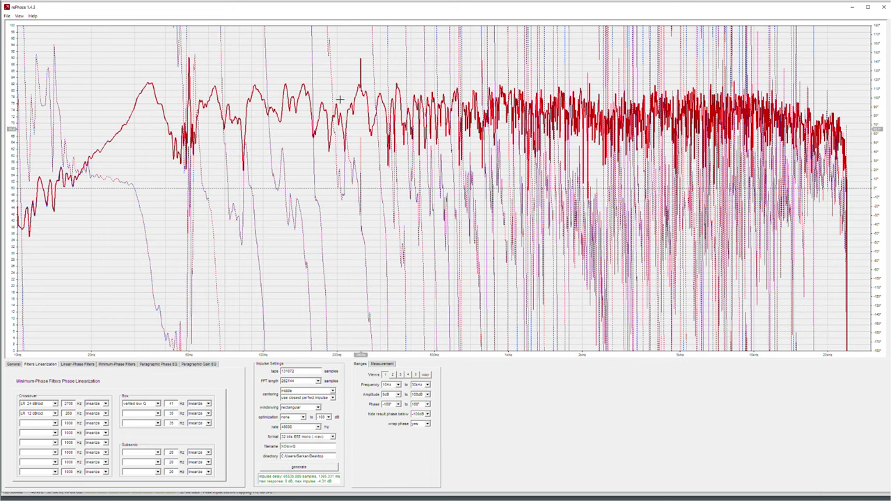
# Export XOstdQ and XOhiQ for vented std Q and high Q boxes, then quit rePhase
pyautogui.click(158, 404)
pyautogui.click(143, 422)
pyautogui.moveTo(289, 447); pyautogui.dragTo(296, 436)
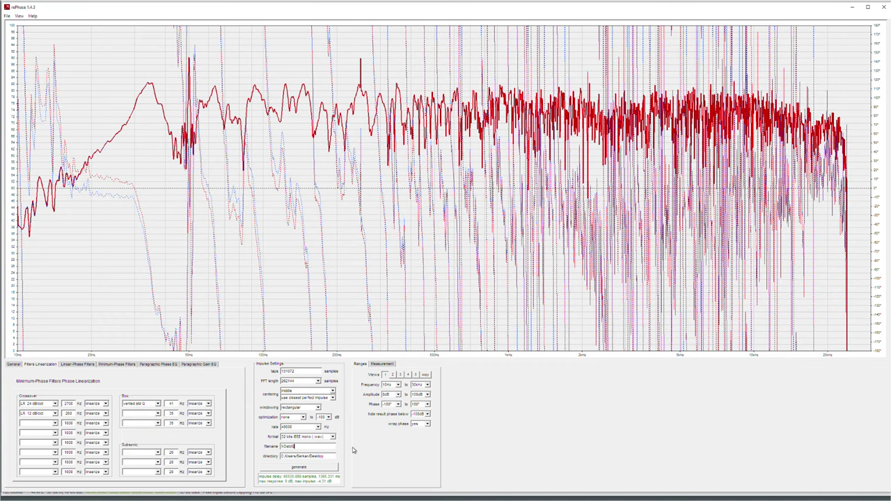
pyautogui.click(311, 468)
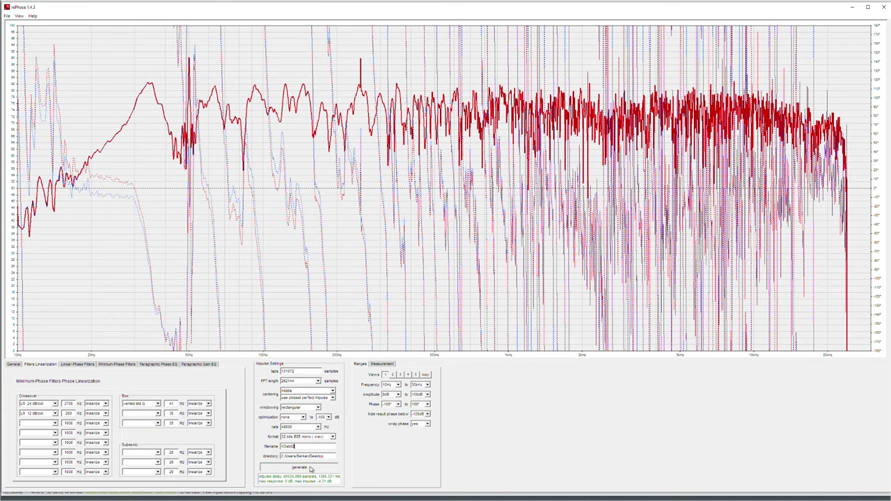
pyautogui.click(143, 404)
pyautogui.click(147, 421)
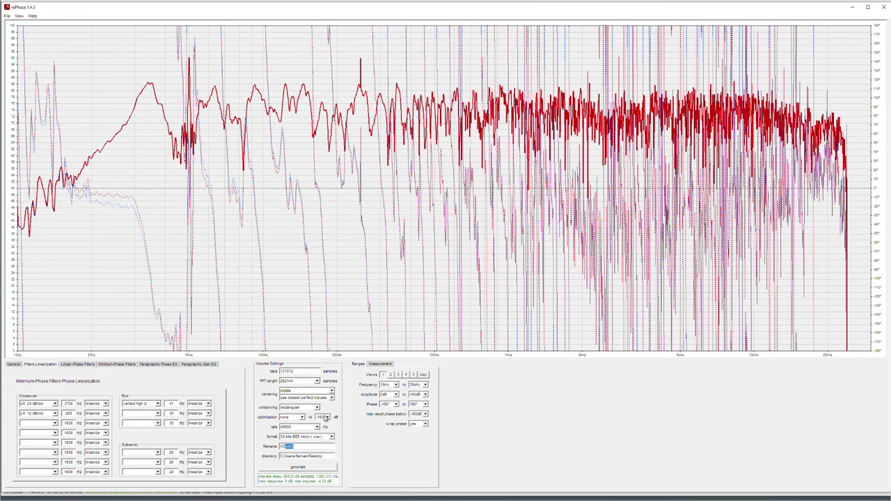
pyautogui.click(312, 471)
pyautogui.click(885, 6)
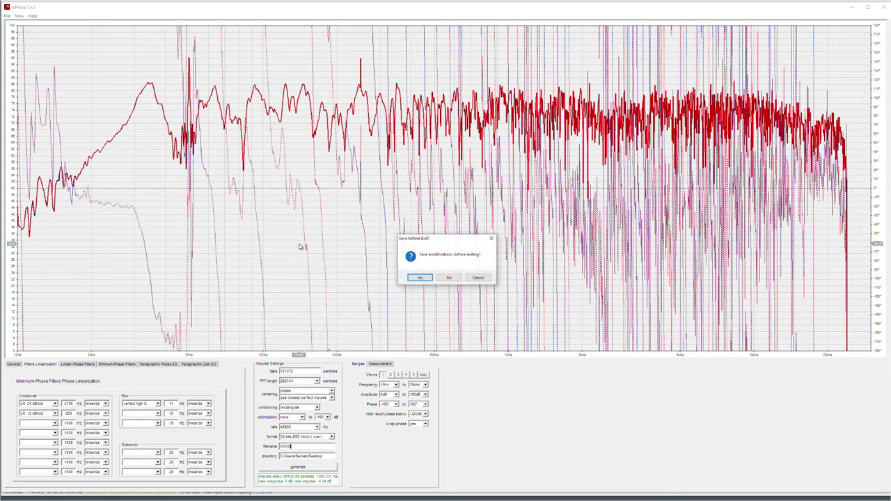
# Discard rePhase changes, drag the three XO .wav files into REW, and view XOlowQ's info
pyautogui.click(453, 278)
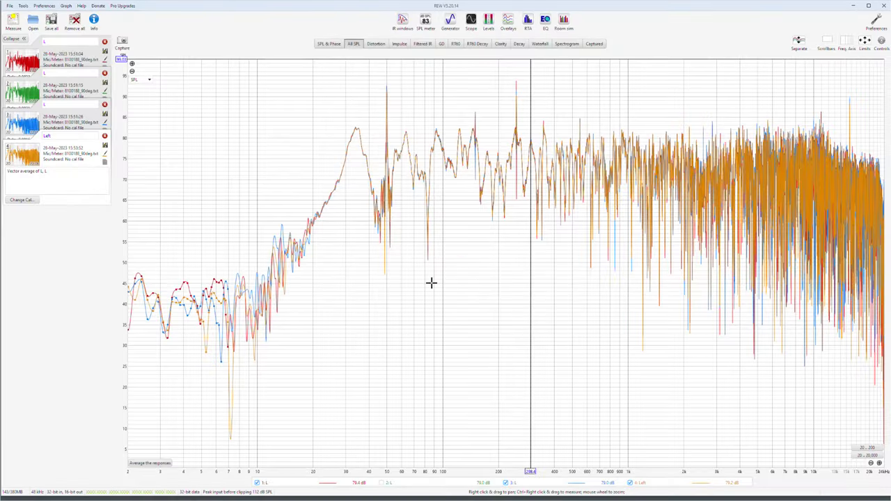
pyautogui.hotkey('alt', 'Tab')
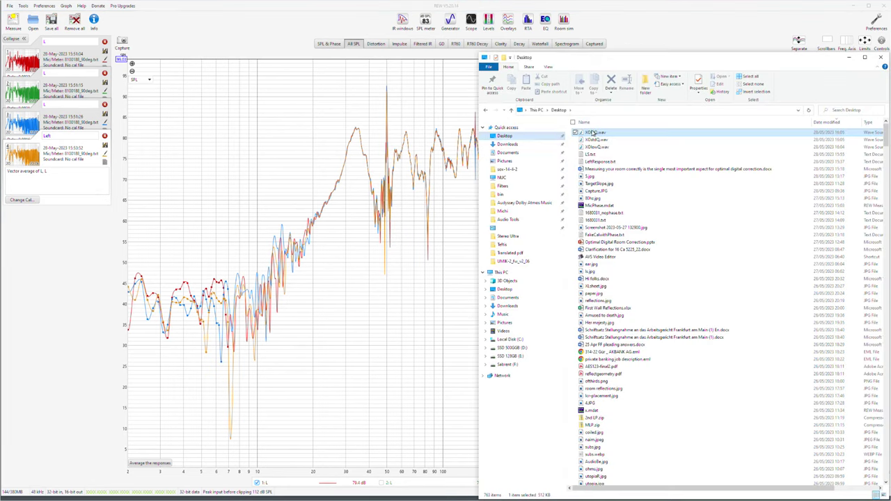
pyautogui.keyDown('ctrl'); pyautogui.click(600, 148); pyautogui.keyUp('ctrl')
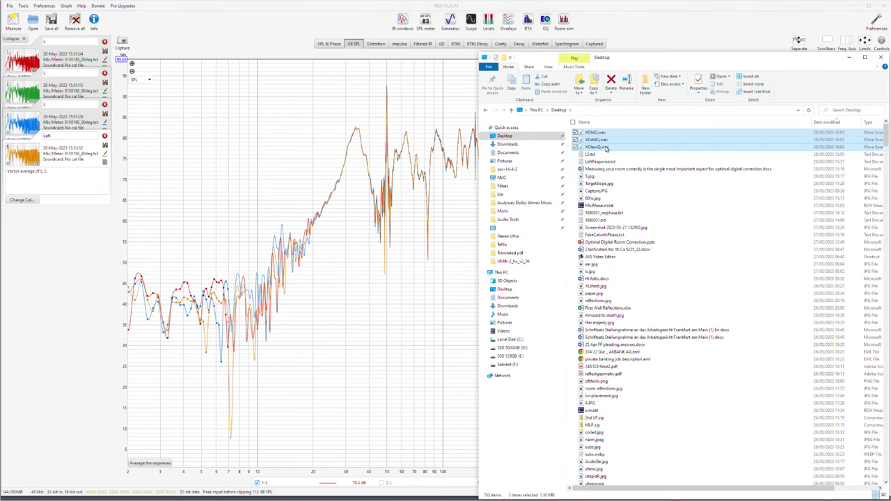
pyautogui.moveTo(606, 148); pyautogui.dragTo(292, 188)
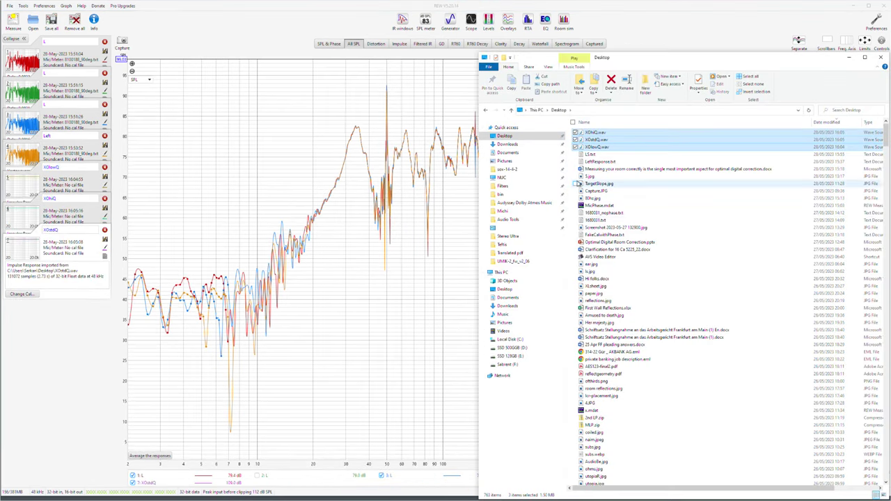
pyautogui.click(880, 57)
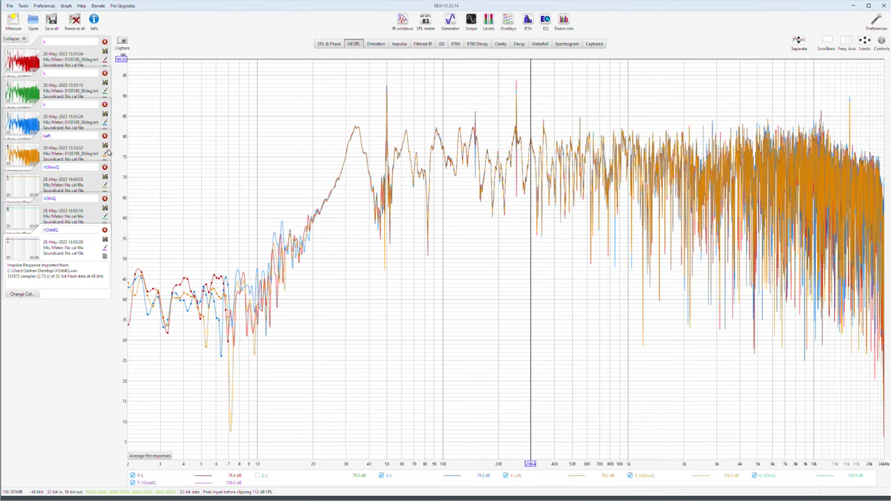
pyautogui.click(74, 180)
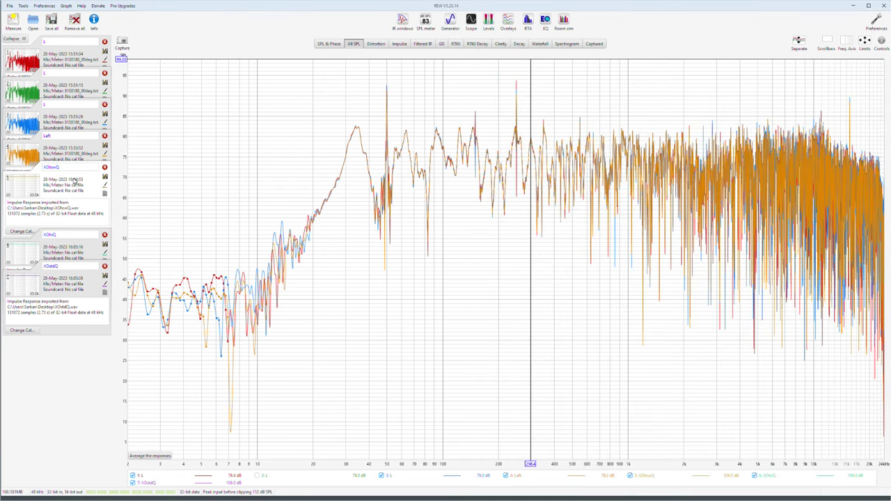
pyautogui.click(94, 21)
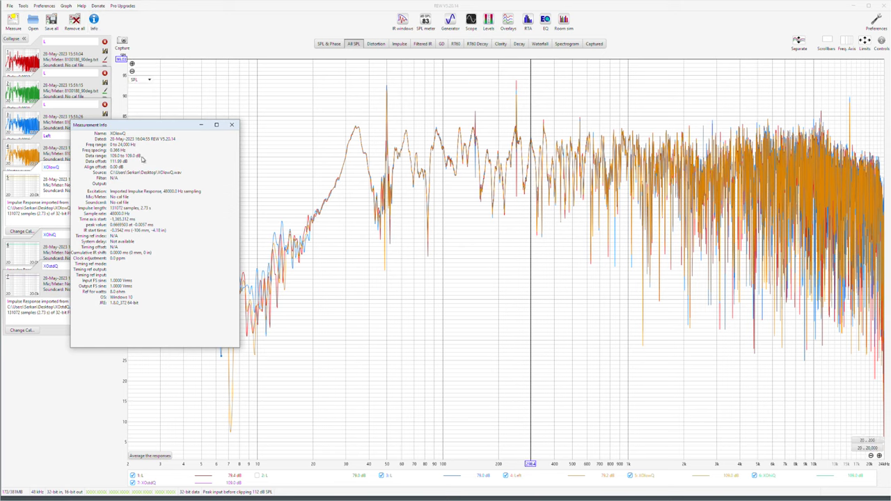
# Add a -109 dB SPL offset to the XOlowQ measurement's data
pyautogui.click(200, 126)
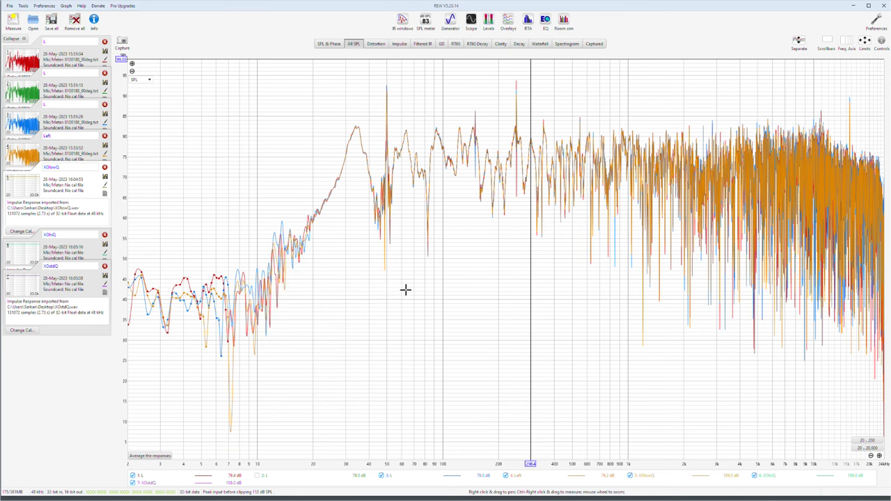
pyautogui.scroll(5, 400, 239)
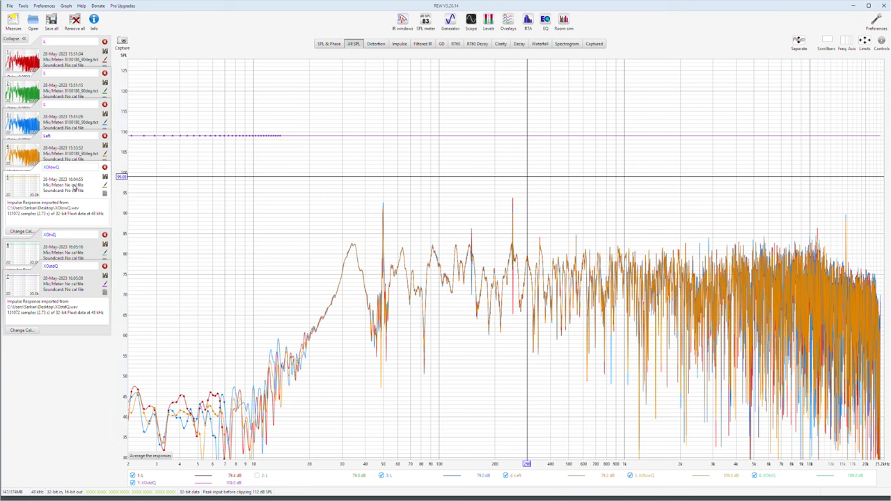
pyautogui.click(875, 19)
pyautogui.moveTo(465, 122); pyautogui.dragTo(676, 109)
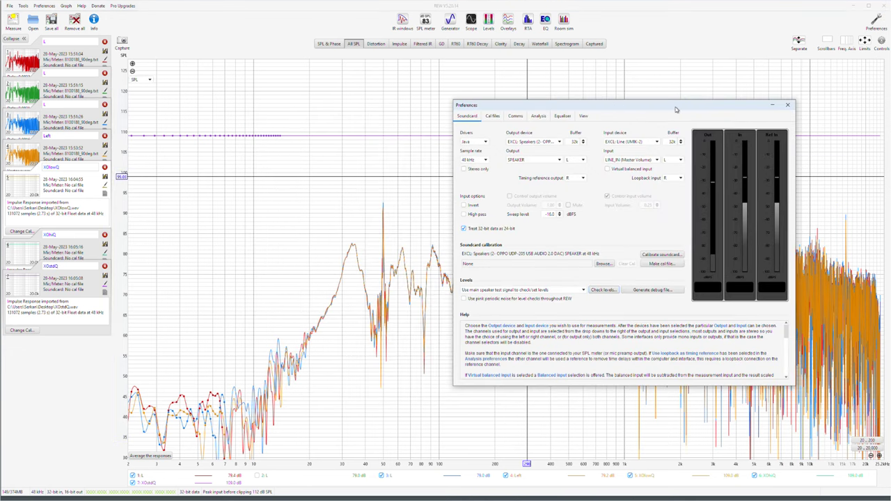
pyautogui.click(788, 104)
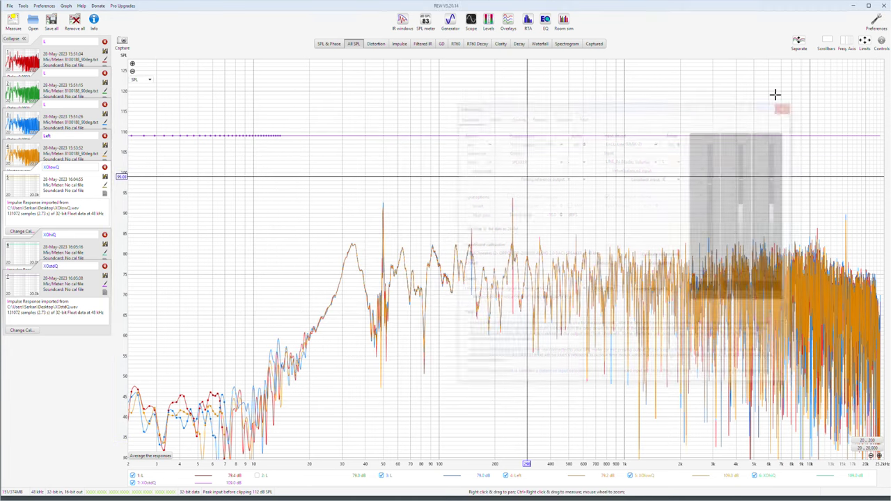
pyautogui.click(882, 40)
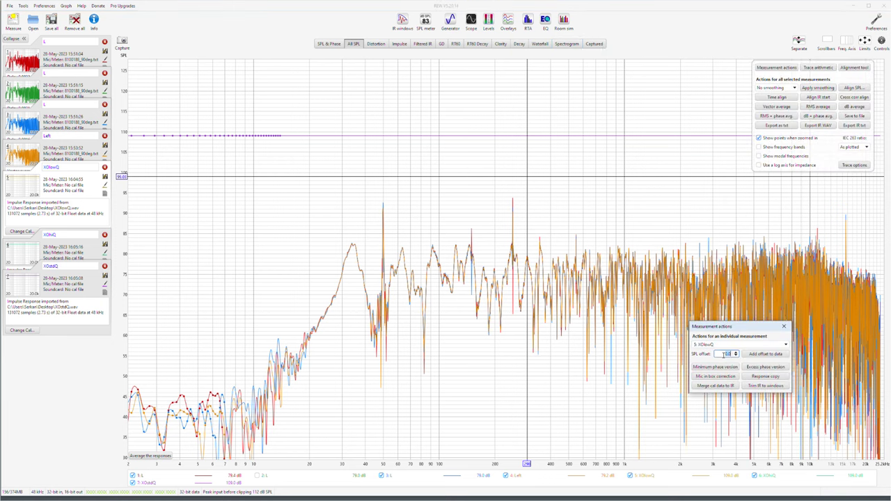
pyautogui.press('Return')
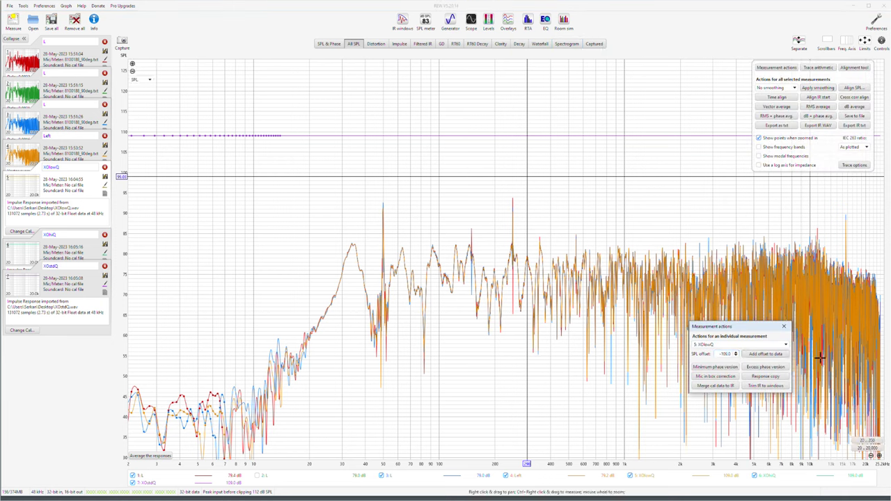
pyautogui.click(766, 354)
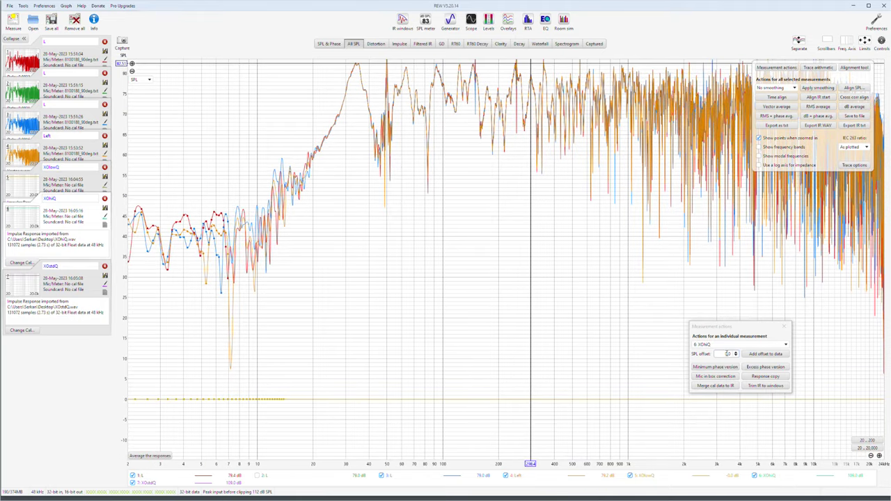
# Add the same -109 dB offset to XOhiQ and XOstdQ, then close Measurement actions
pyautogui.click(724, 354)
pyautogui.write('-109')
pyautogui.click(70, 281)
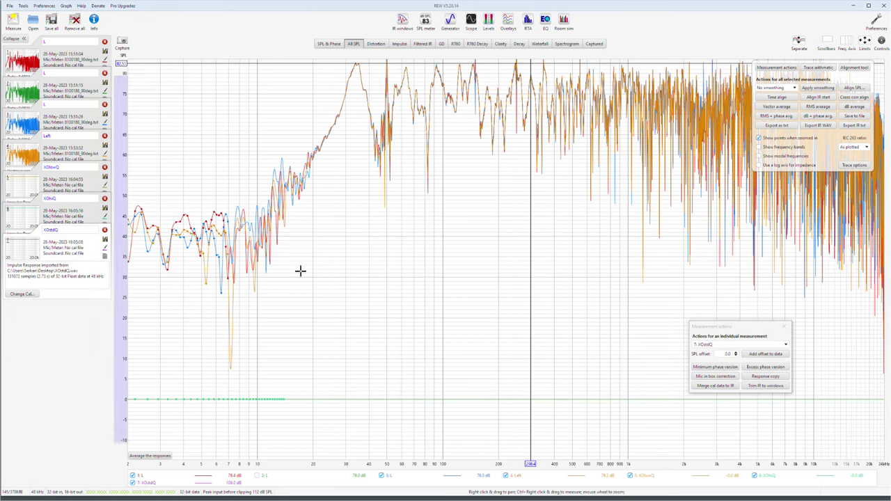
pyautogui.click(721, 353)
pyautogui.write('-109')
pyautogui.press('Tab')
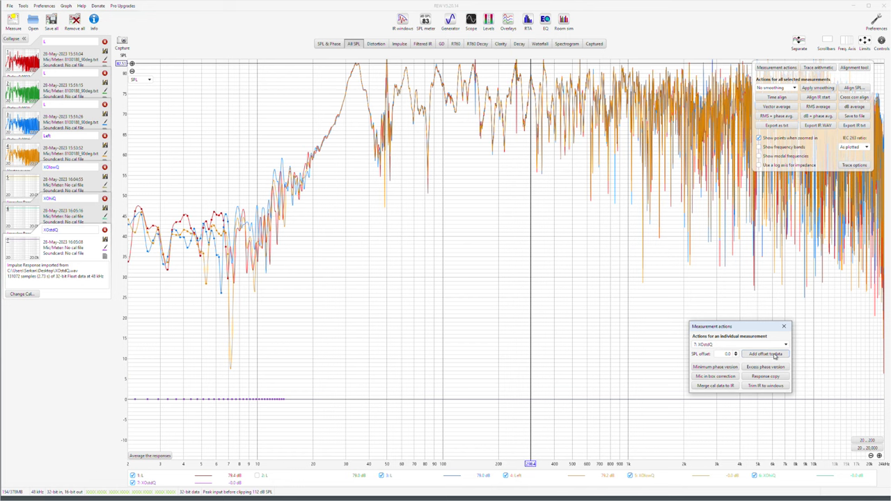
pyautogui.click(774, 356)
pyautogui.click(784, 327)
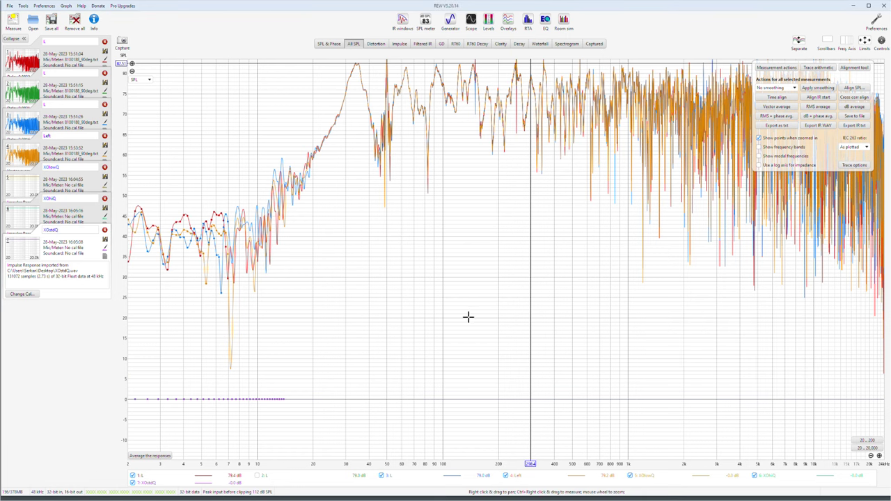
pyautogui.moveTo(548, 193); pyautogui.dragTo(519, 209)
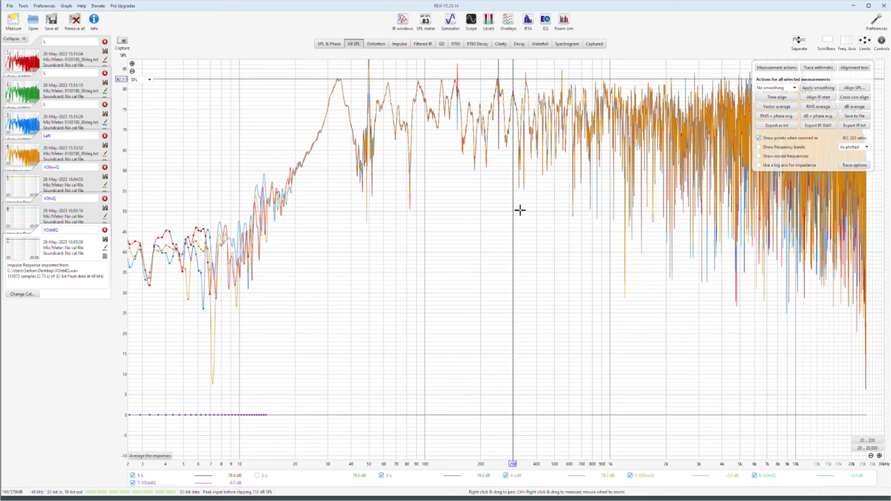
# Generate Left × XOlowQ with trace arithmetic and name the result Llo
pyautogui.click(819, 67)
pyautogui.moveTo(161, 10); pyautogui.dragTo(669, 277)
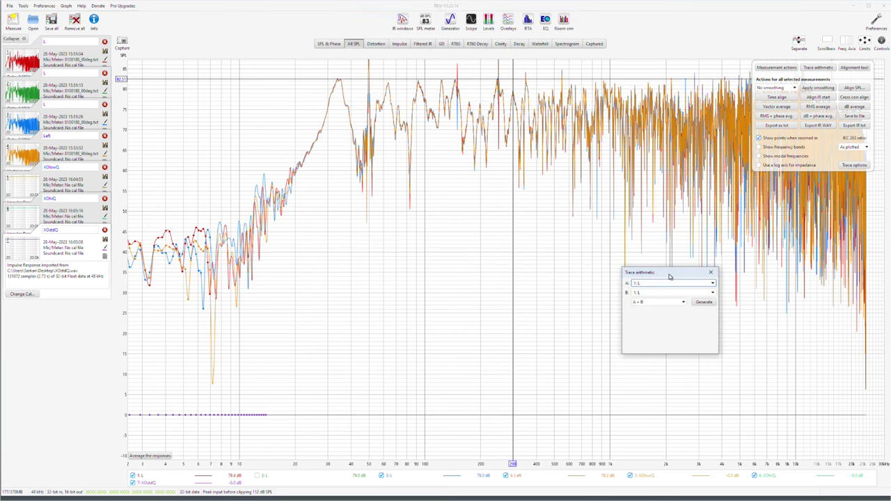
pyautogui.click(655, 284)
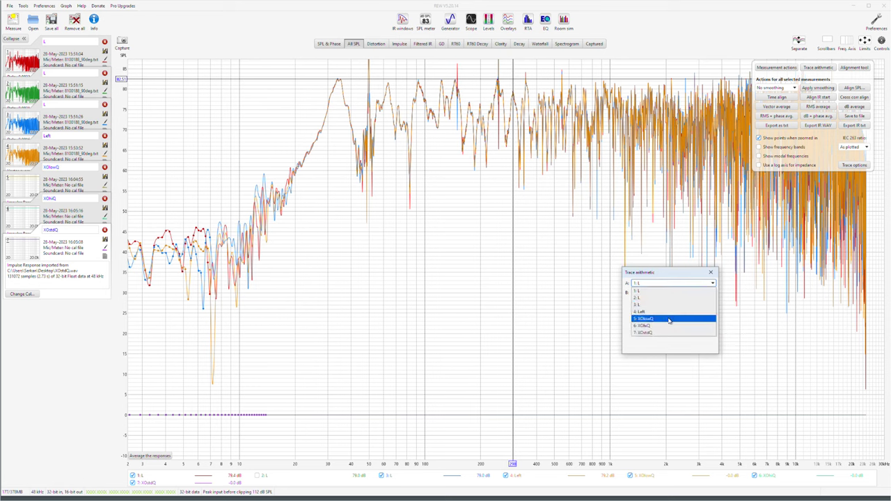
pyautogui.click(663, 314)
pyautogui.click(665, 293)
pyautogui.click(663, 329)
pyautogui.click(672, 303)
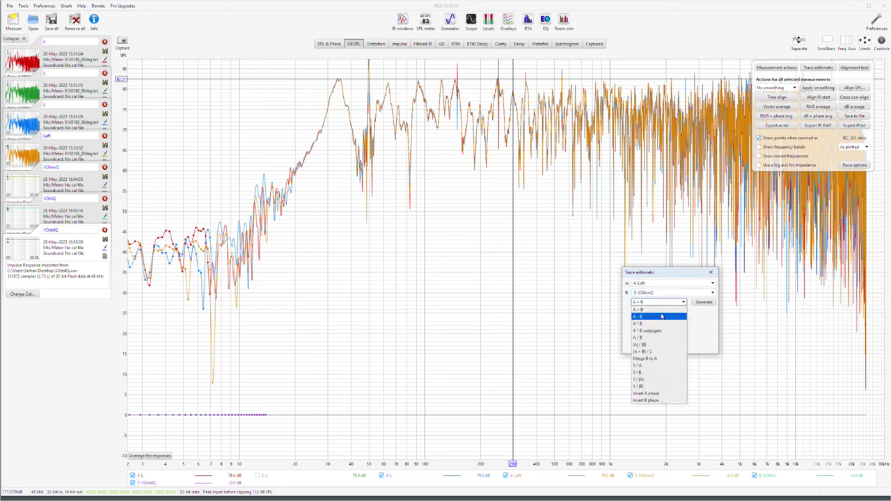
pyautogui.click(662, 324)
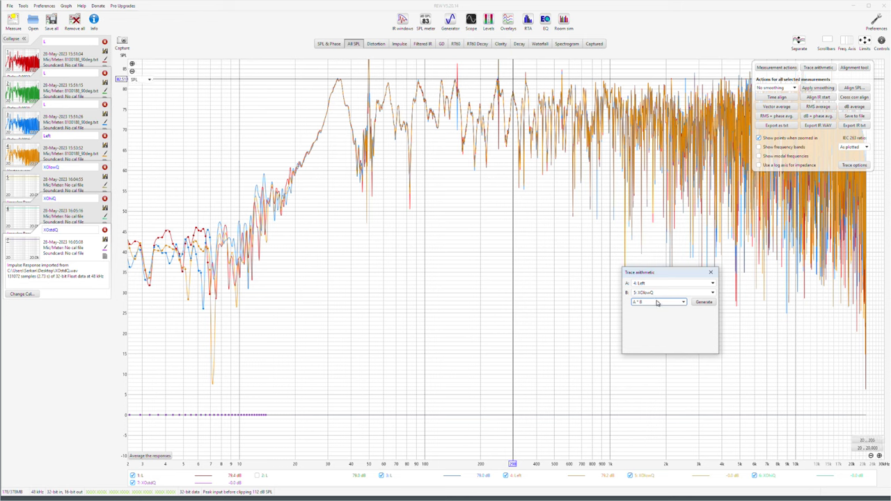
pyautogui.click(705, 303)
pyautogui.click(67, 262)
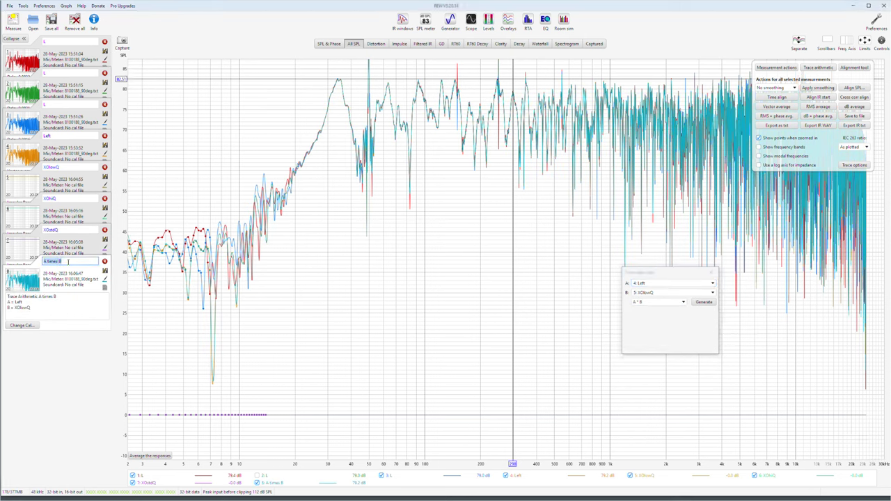
pyautogui.write('Lxlo')
pyautogui.press('Return')
# Generate Left × XOhiQ and Left × XOstdQ, naming them Lhi and Lstd
pyautogui.click(693, 304)
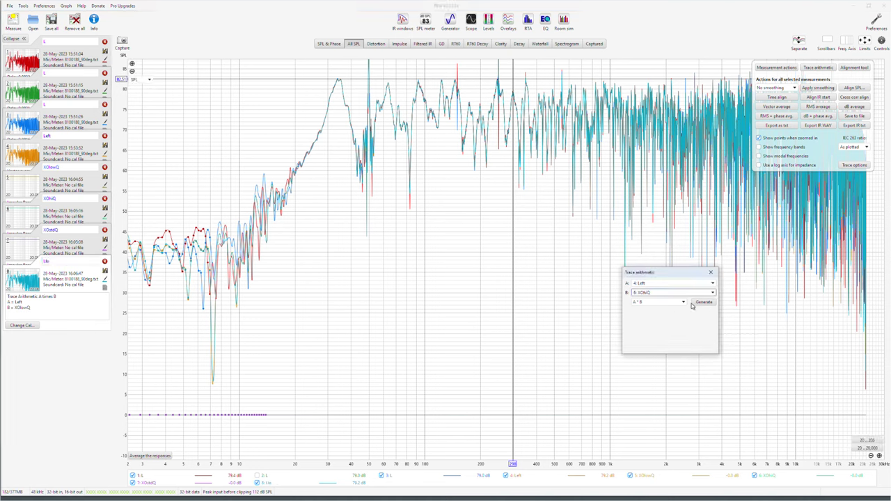
pyautogui.click(695, 304)
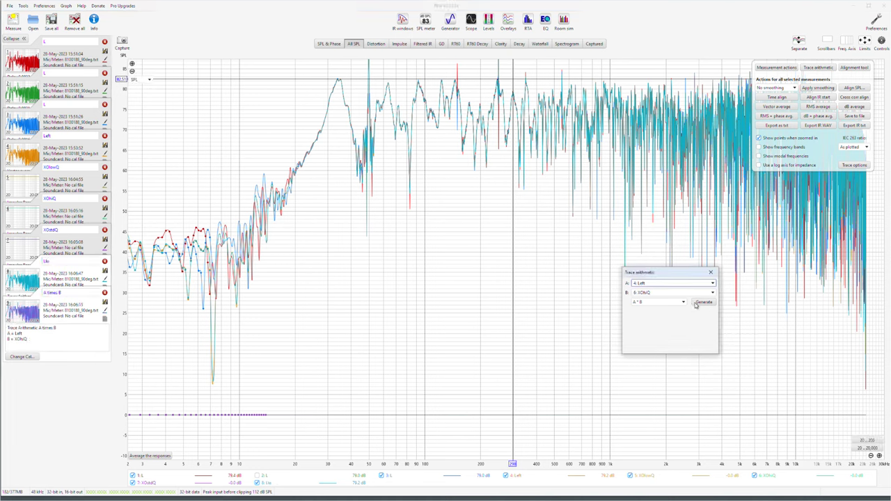
pyautogui.click(67, 293)
pyautogui.doubleClick(66, 292)
pyautogui.write('LH')
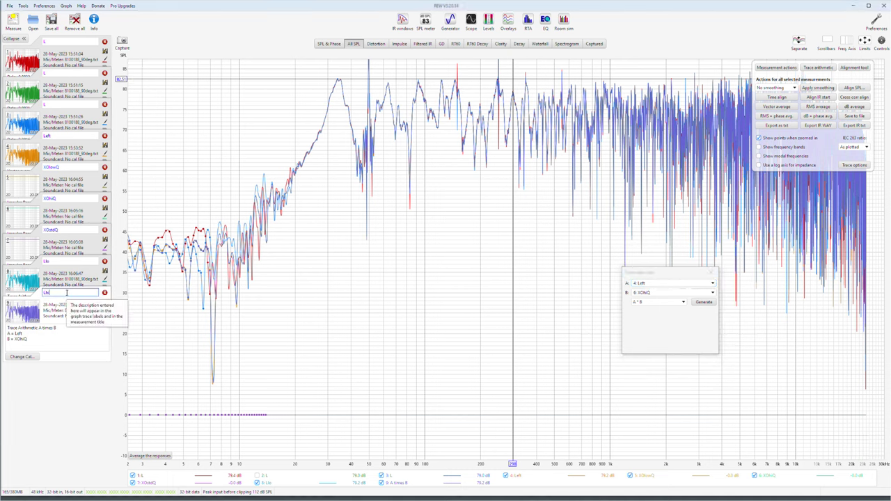
pyautogui.write('ni')
pyautogui.press('Return')
pyautogui.click(675, 293)
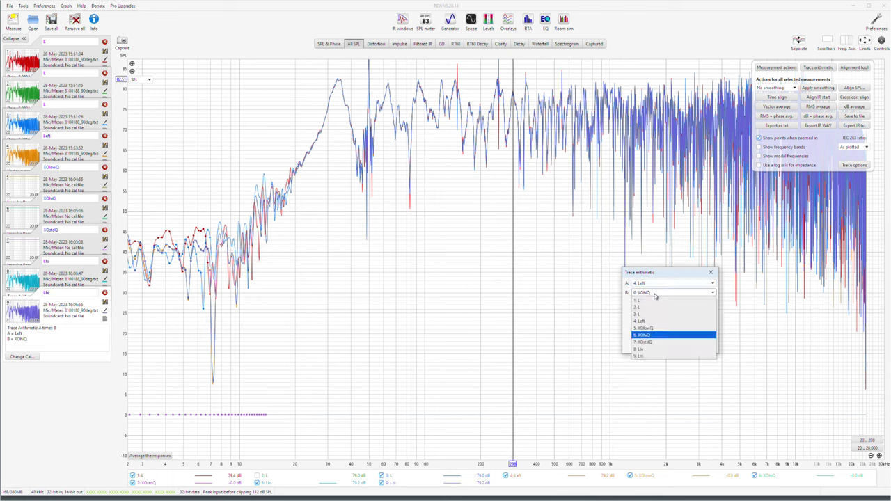
pyautogui.click(663, 343)
pyautogui.click(702, 302)
pyautogui.doubleClick(69, 324)
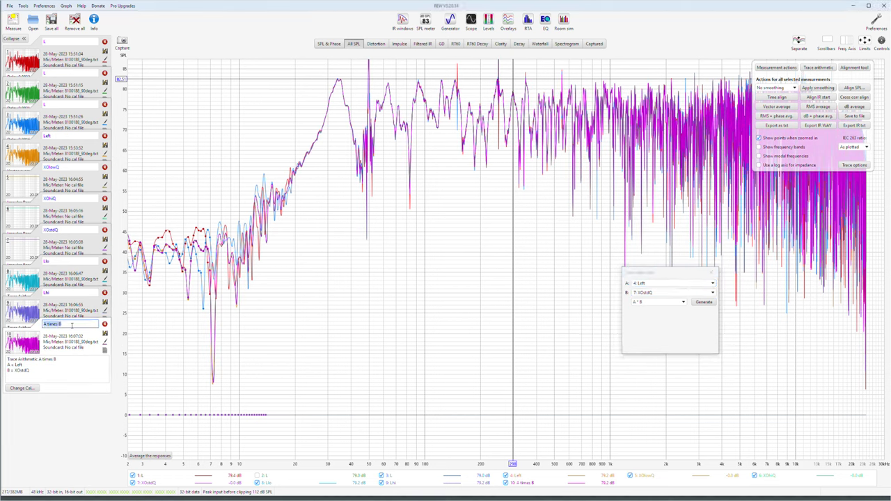
pyautogui.write('Left')
pyautogui.press('Return')
# Show only Left, Llo, Lhi and Lstd and copy them to the overlay graphs
pyautogui.rightClick(470, 472)
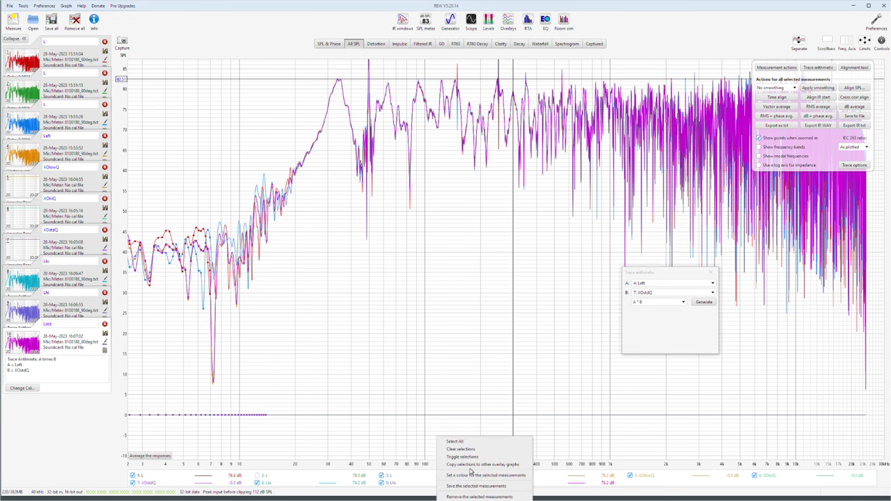
pyautogui.click(461, 449)
pyautogui.click(507, 475)
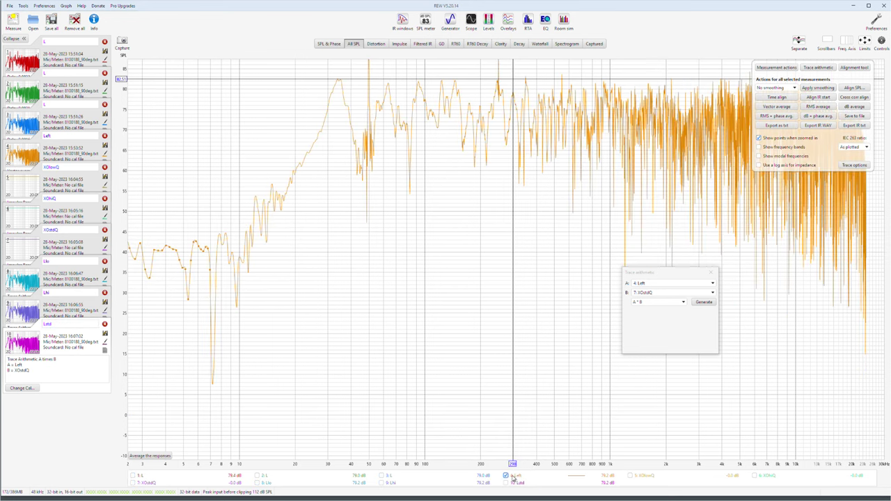
pyautogui.click(257, 483)
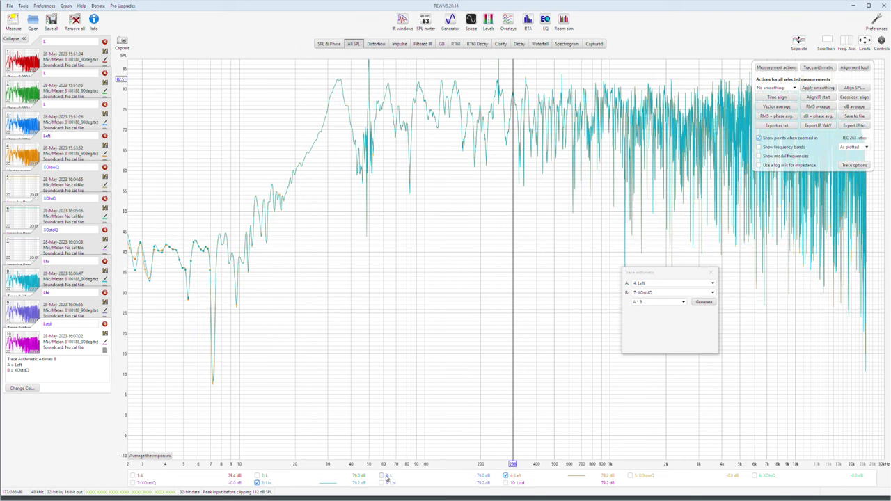
pyautogui.click(382, 482)
pyautogui.click(506, 483)
pyautogui.rightClick(539, 483)
pyautogui.click(564, 465)
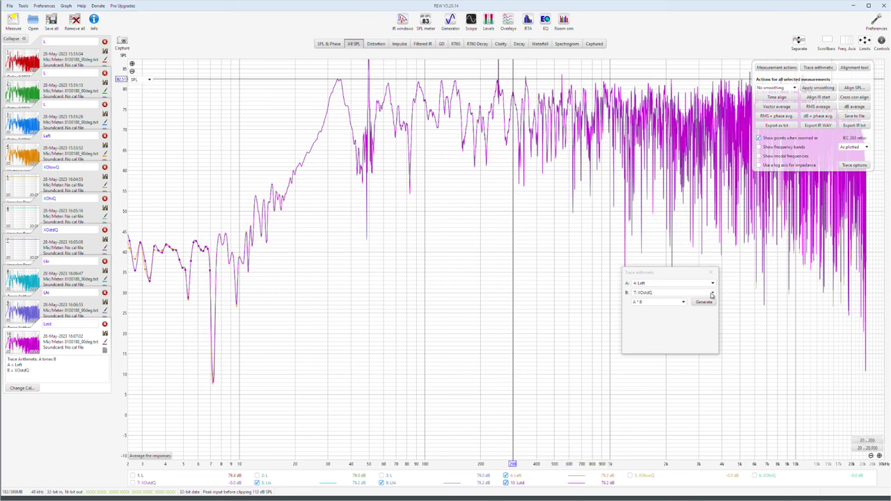
# Maximize the Overlays window, hide the Left phase trace, and highlight Lstd
pyautogui.click(508, 25)
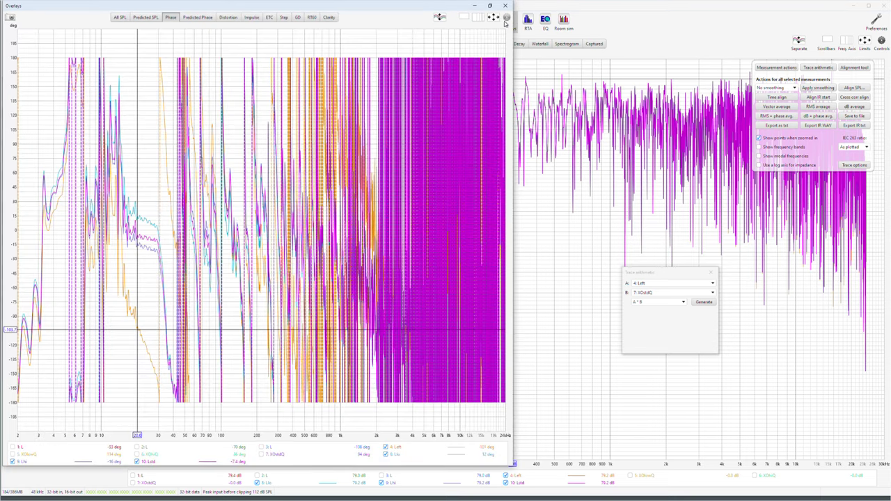
pyautogui.click(493, 6)
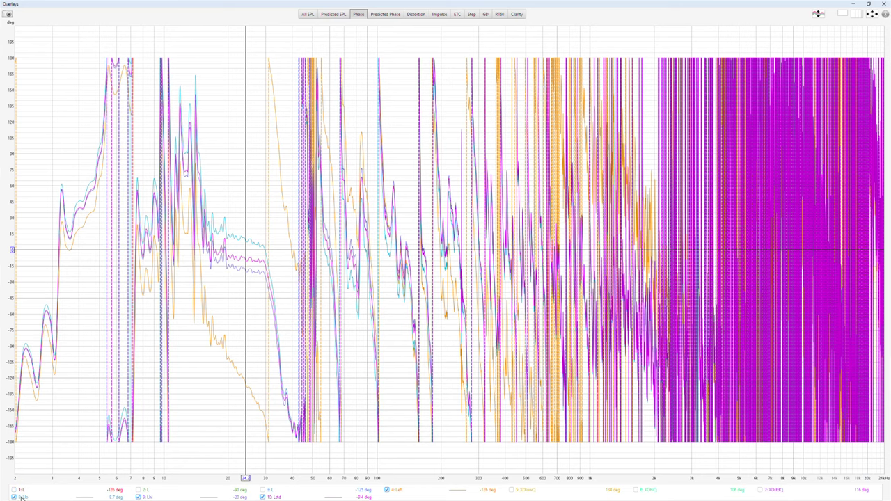
pyautogui.moveTo(26, 497)
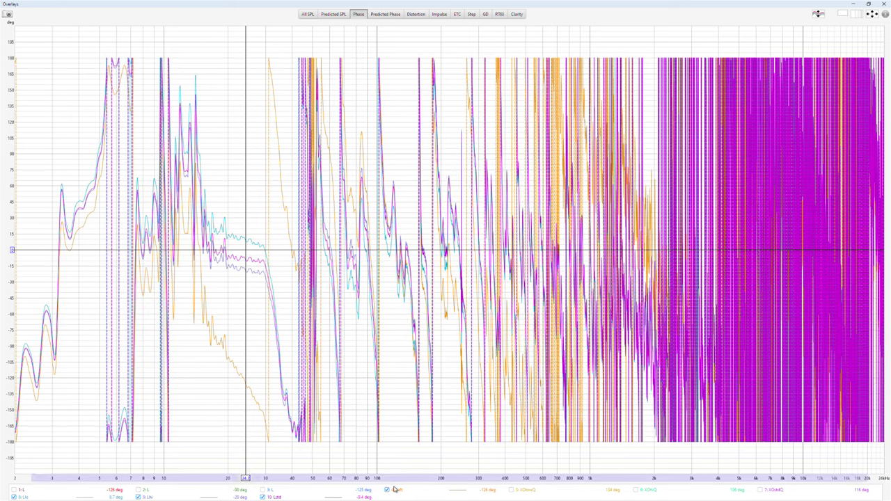
pyautogui.moveTo(397, 494)
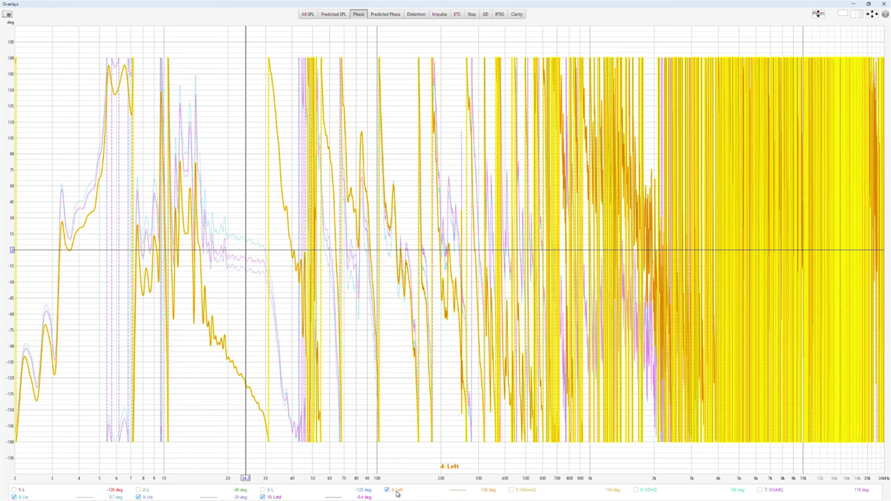
pyautogui.click(397, 493)
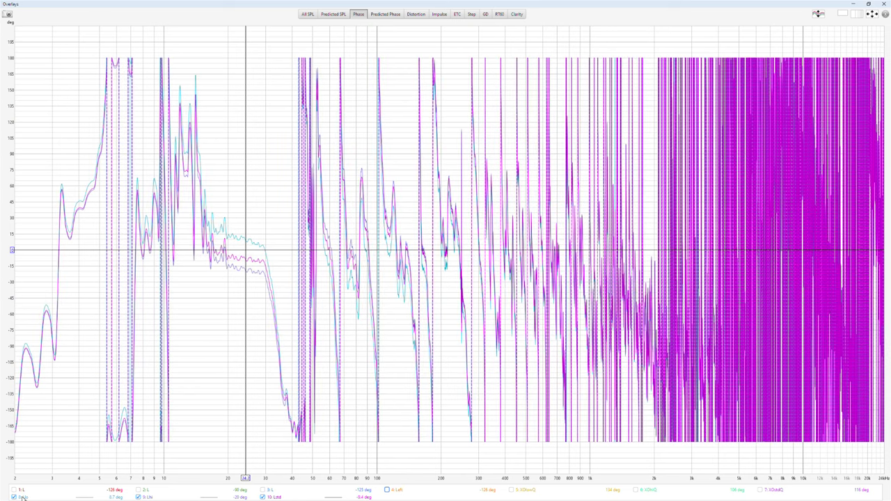
pyautogui.click(265, 497)
# Switch the overlays to impulse responses and fit the graph to the data
pyautogui.click(439, 15)
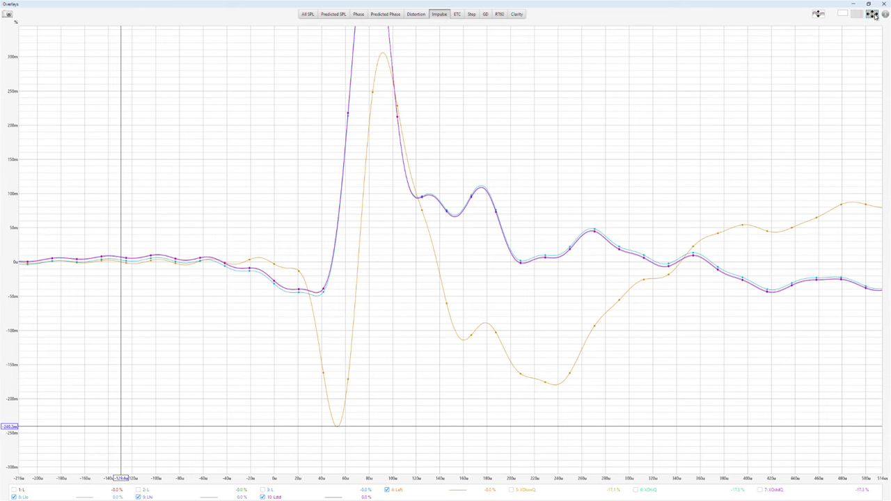
pyautogui.click(872, 15)
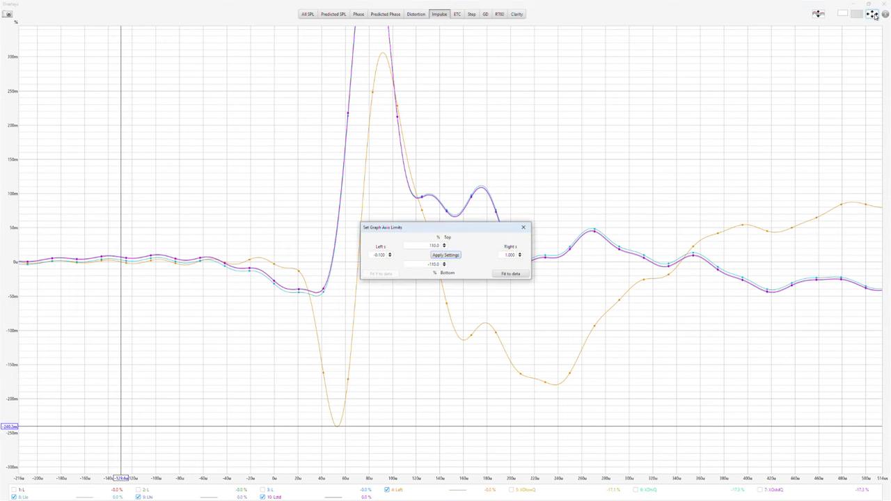
pyautogui.click(511, 274)
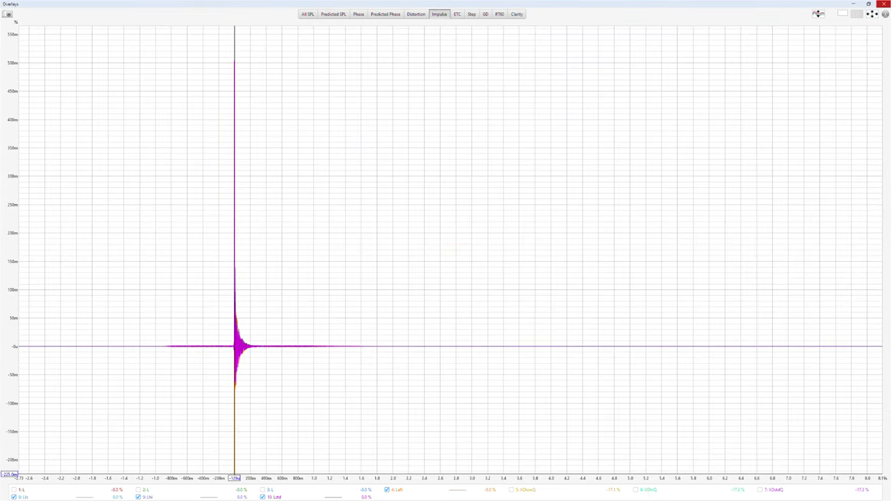
pyautogui.click(885, 13)
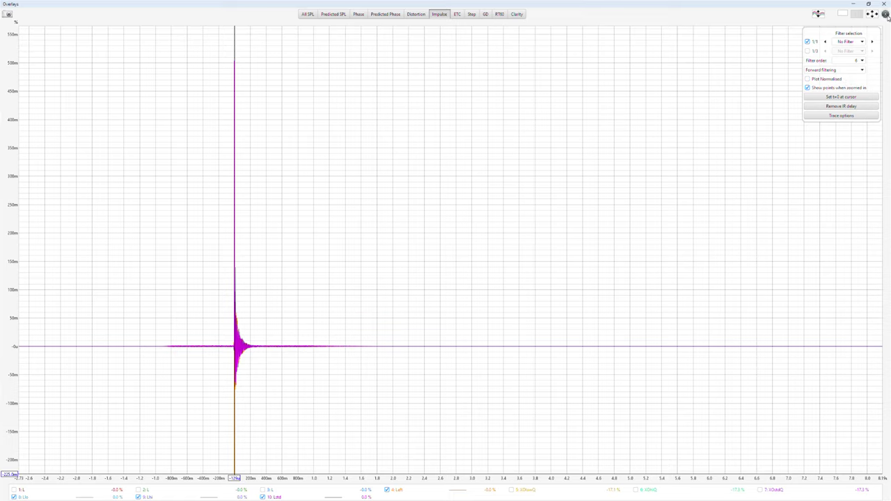
pyautogui.click(885, 14)
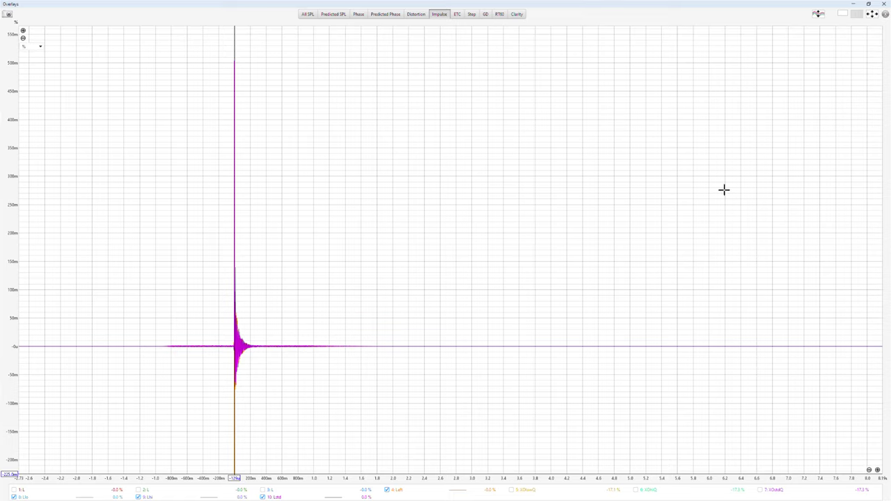
# Zoom the time axis in seven times onto the impulse peak and hide the Left trace
pyautogui.click(878, 470)
pyautogui.click(877, 470)
pyautogui.click(877, 470)
pyautogui.click(877, 470)
pyautogui.click(877, 470)
pyautogui.click(877, 470)
pyautogui.click(877, 470)
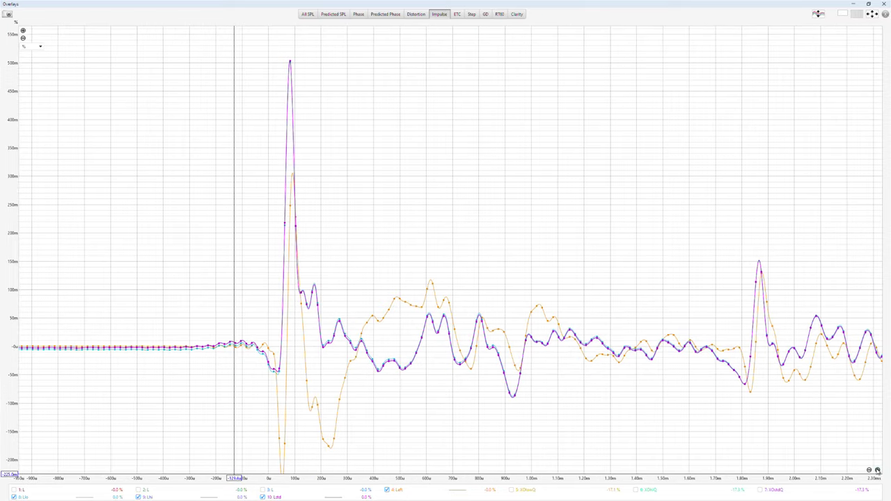
pyautogui.moveTo(528, 379); pyautogui.dragTo(610, 357)
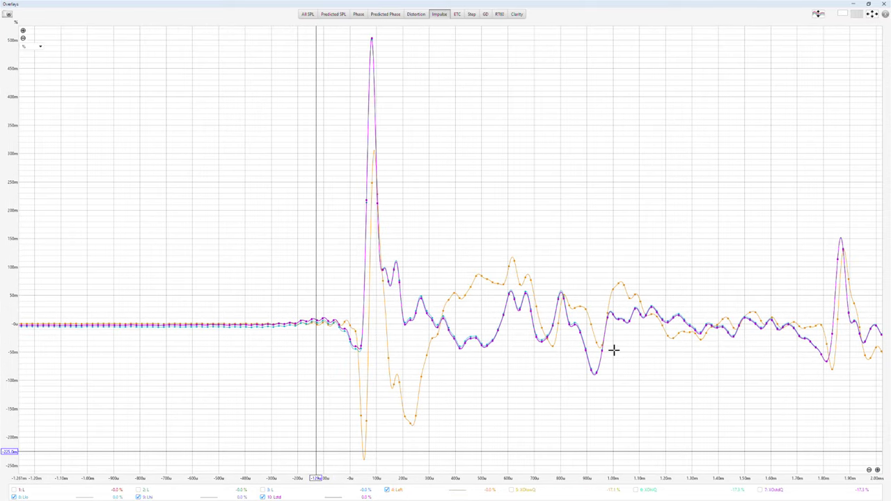
pyautogui.moveTo(398, 492)
pyautogui.moveTo(139, 497)
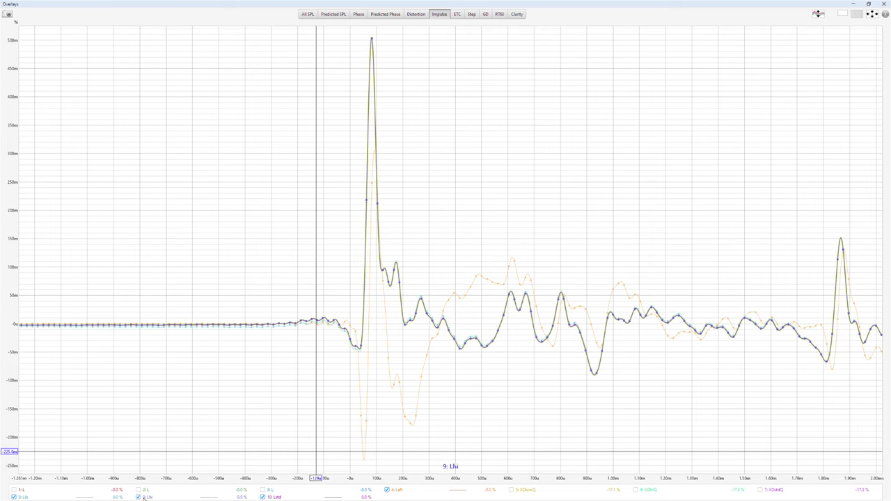
pyautogui.click(387, 490)
pyautogui.moveTo(267, 498)
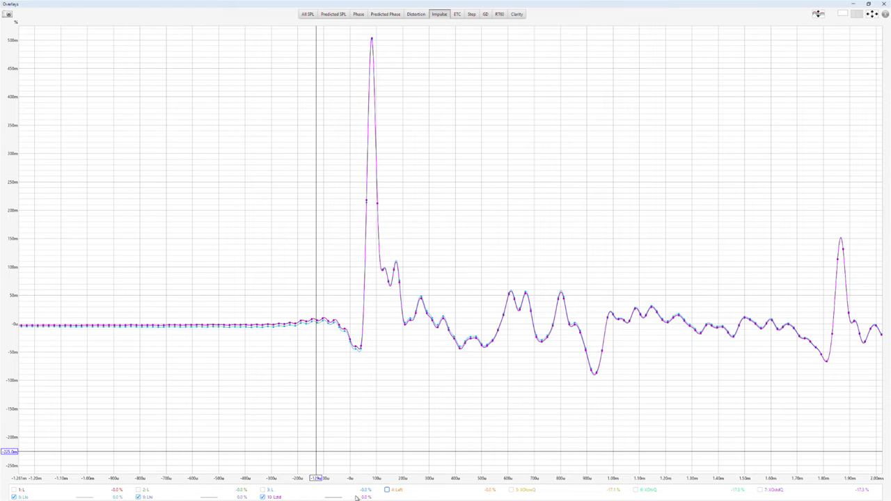
# Show the step responses without normalising to the IR peak, with axes fitted to the data
pyautogui.click(472, 14)
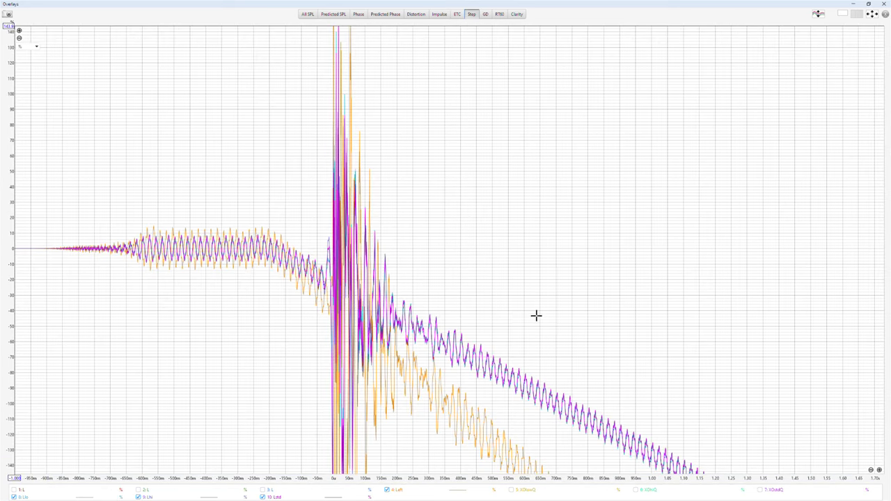
pyautogui.click(885, 15)
pyautogui.click(843, 43)
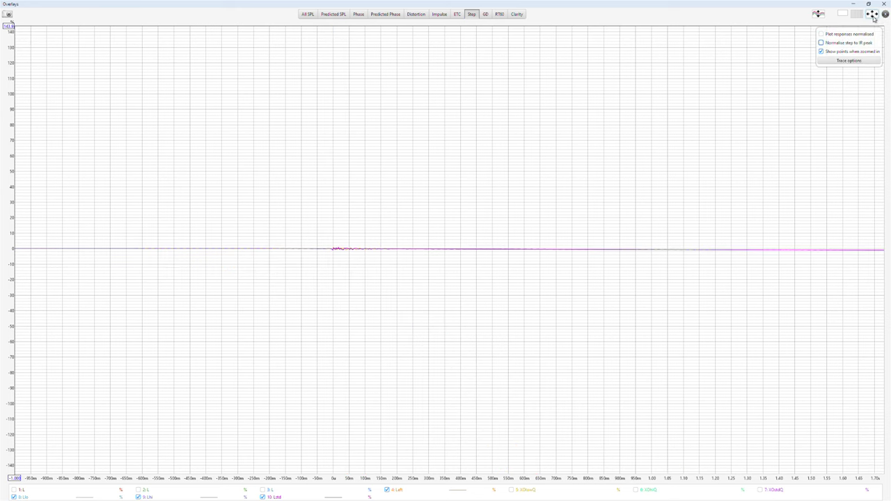
pyautogui.click(873, 14)
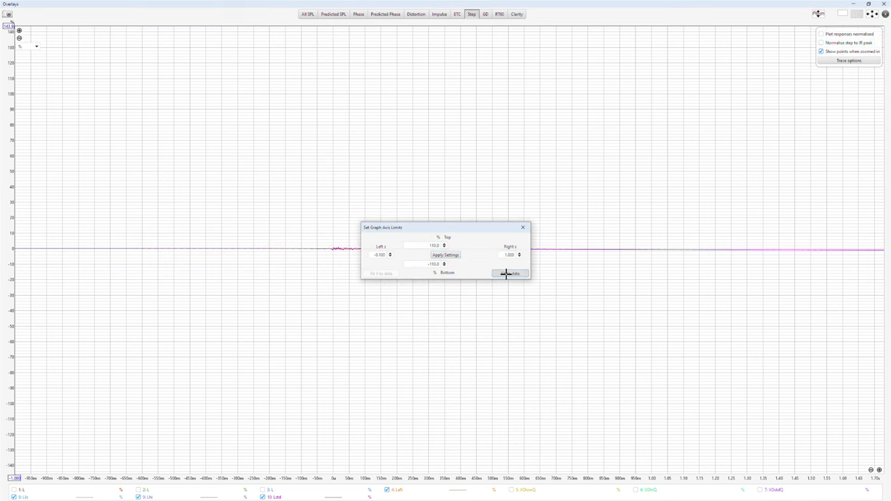
pyautogui.click(506, 272)
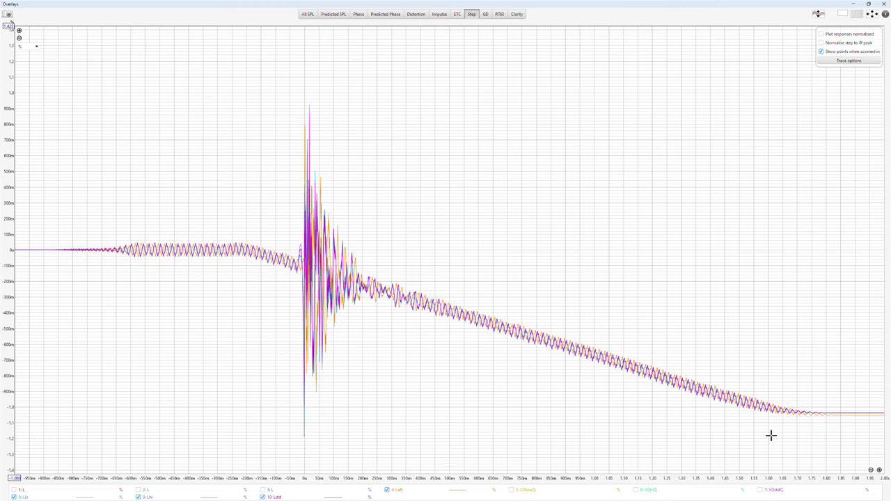
# Zoom the time axis to the first ~120 ms of the step, hide Left, and place the readout cursor
pyautogui.scroll(5, 264, 265)
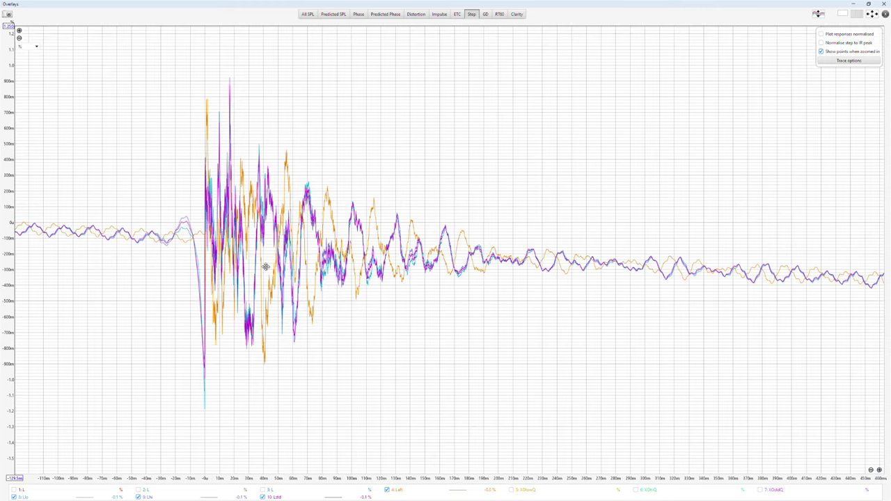
pyautogui.moveTo(265, 264); pyautogui.dragTo(391, 252)
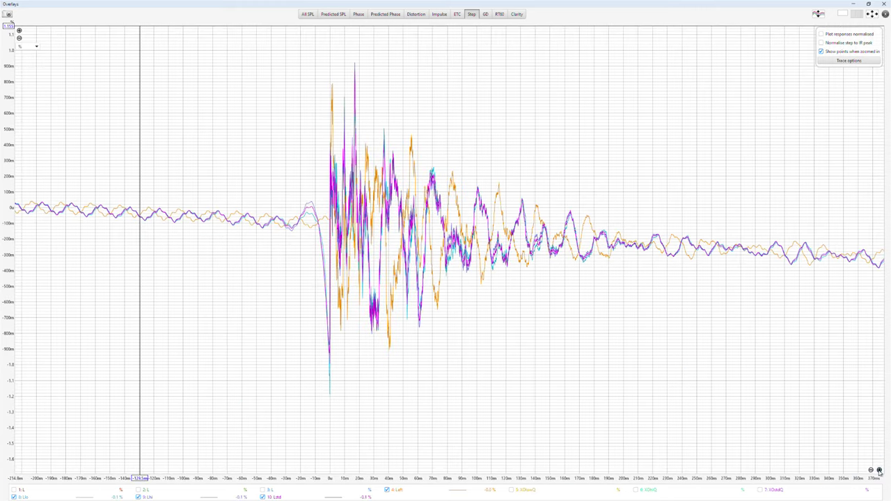
pyautogui.click(878, 470)
pyautogui.moveTo(747, 329); pyautogui.dragTo(259, 325)
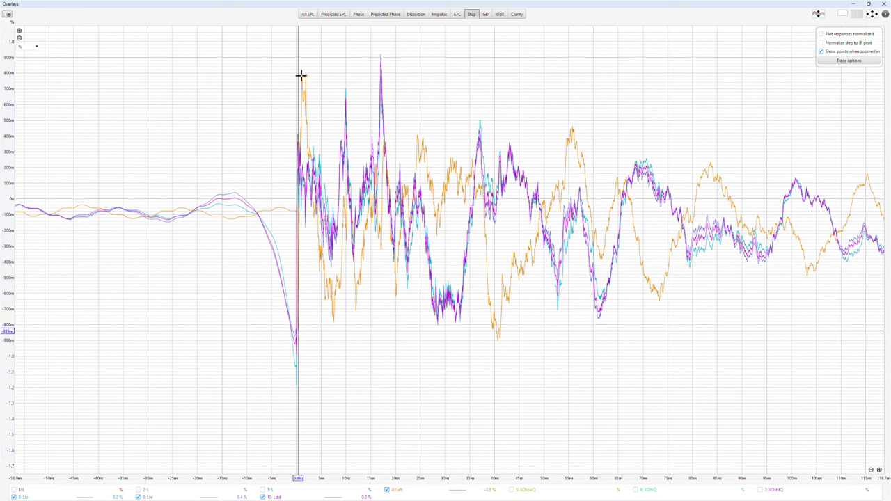
pyautogui.click(386, 490)
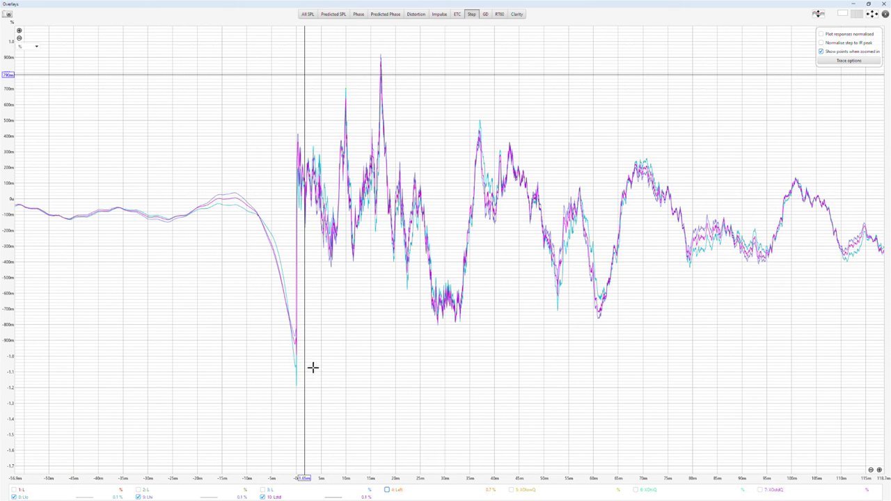
pyautogui.click(296, 385)
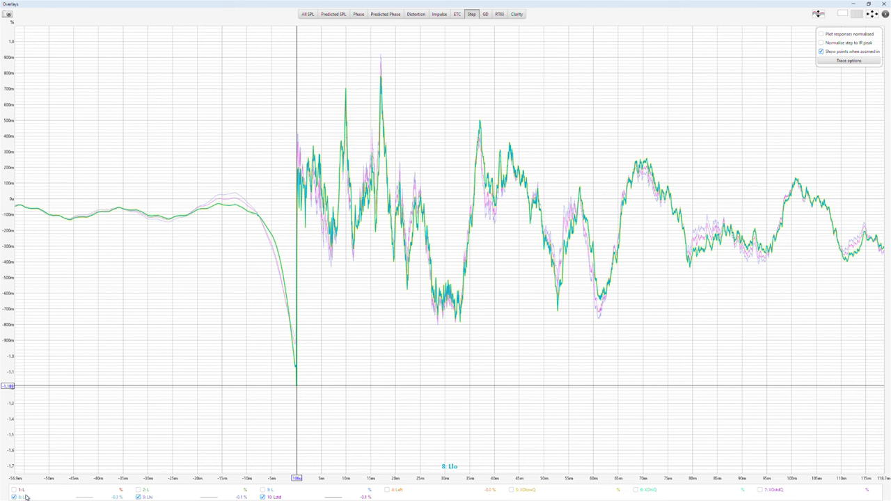
pyautogui.click(93, 198)
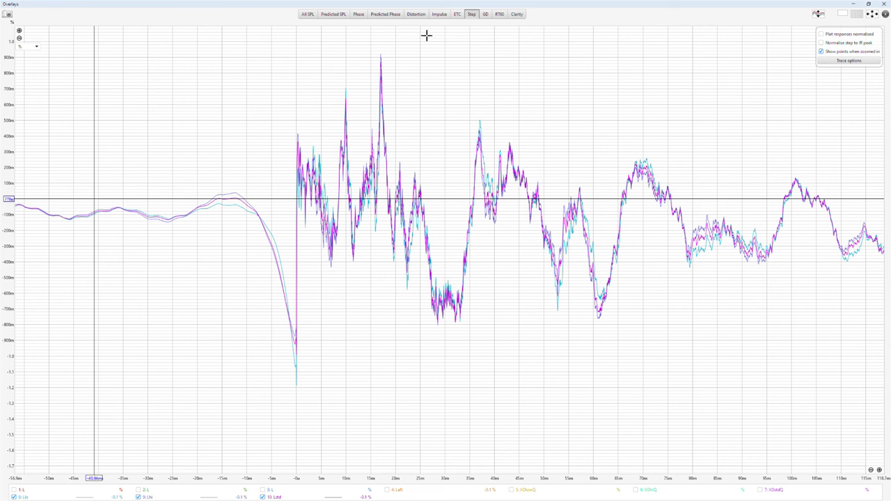
# Delete the Lstd, Lhi, XOstdQ and mid-Q filter measurements from the list
pyautogui.click(884, 4)
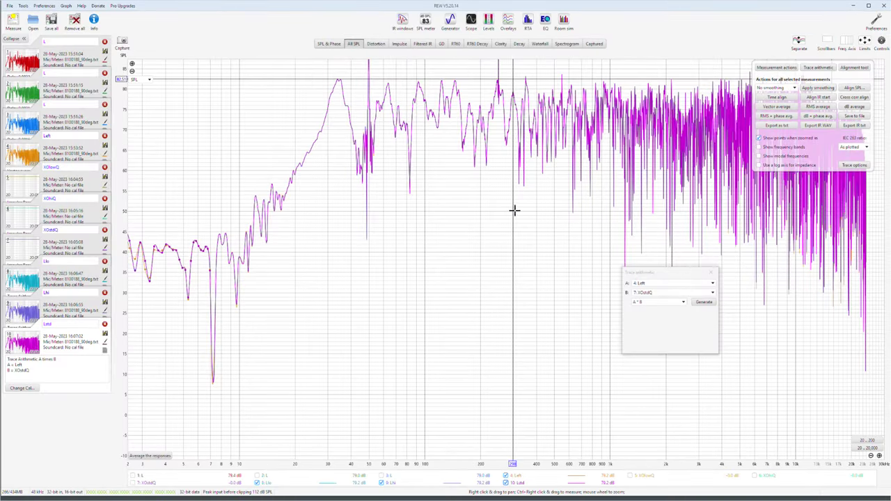
pyautogui.moveTo(513, 209); pyautogui.dragTo(515, 290)
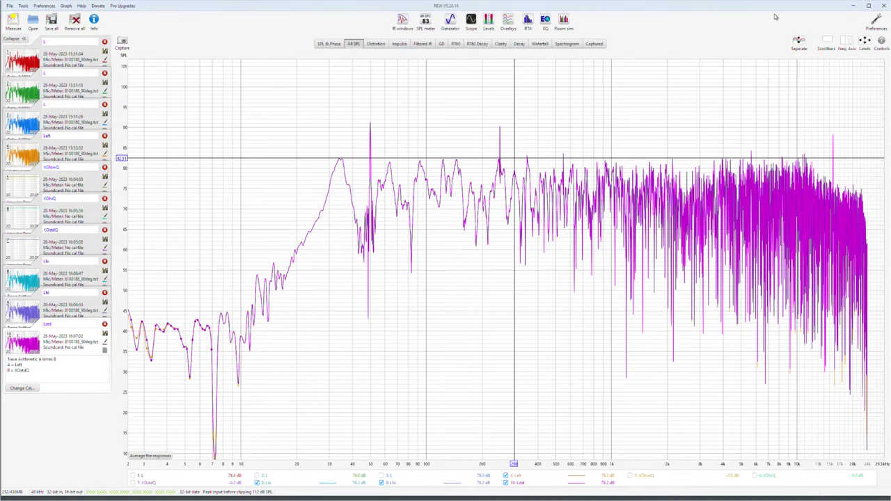
pyautogui.click(105, 324)
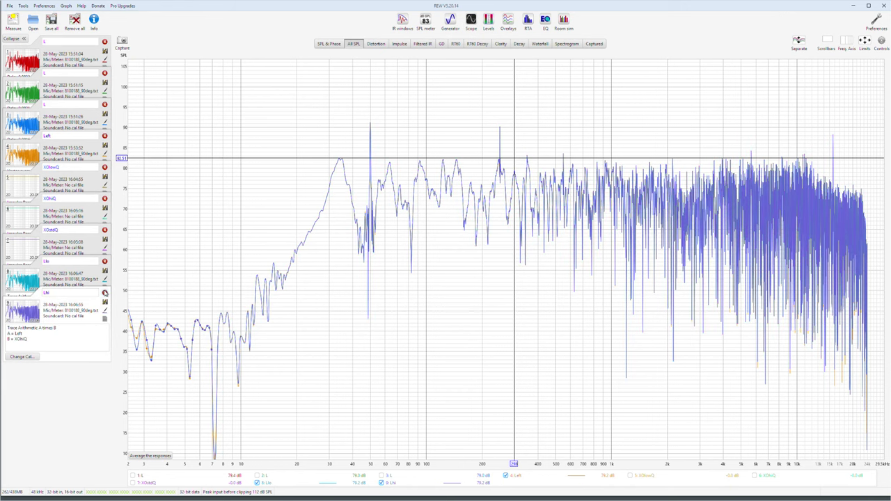
pyautogui.click(105, 293)
pyautogui.click(105, 231)
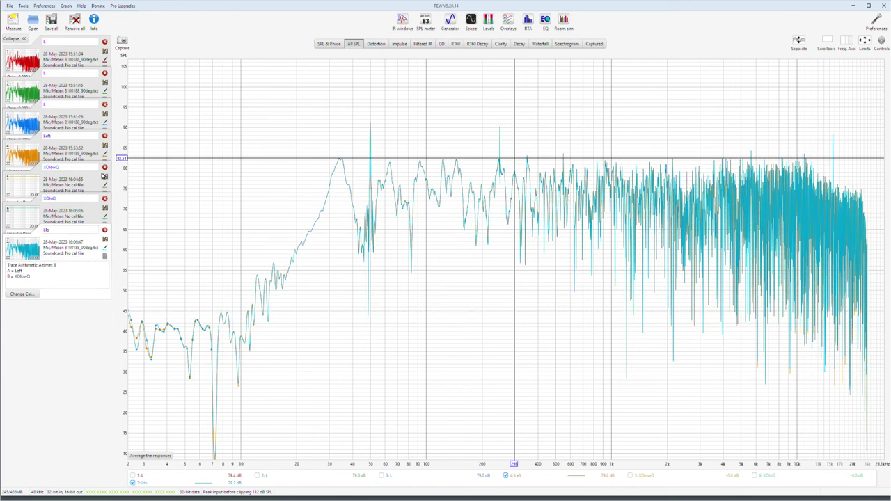
pyautogui.click(105, 200)
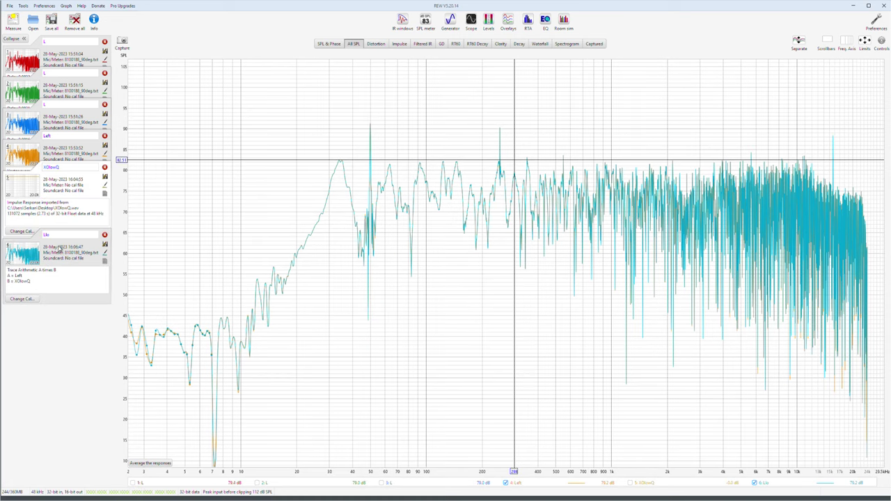
# Select Llo, adjust the trace legend options, and reopen the Overlays comparison
pyautogui.click(59, 248)
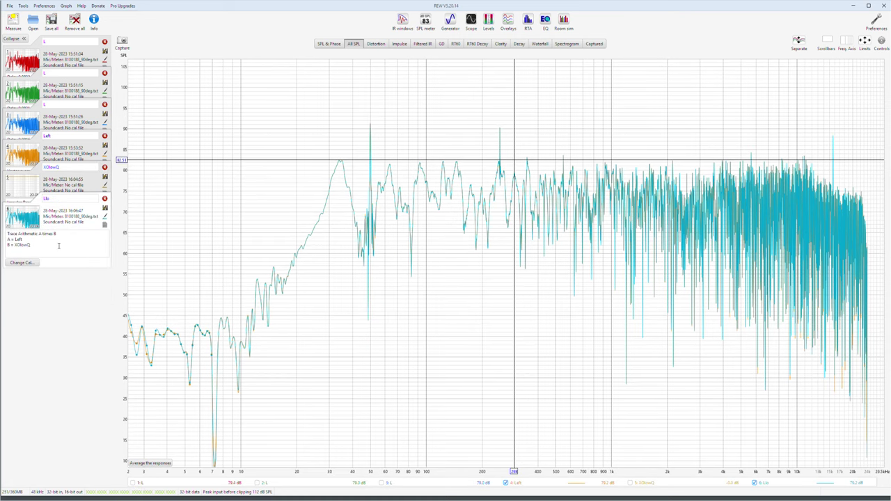
pyautogui.rightClick(557, 485)
pyautogui.click(585, 463)
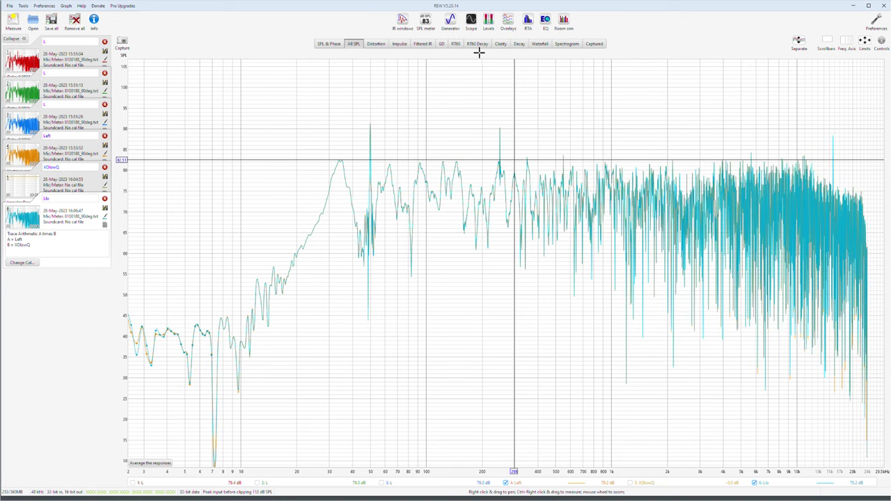
pyautogui.click(508, 21)
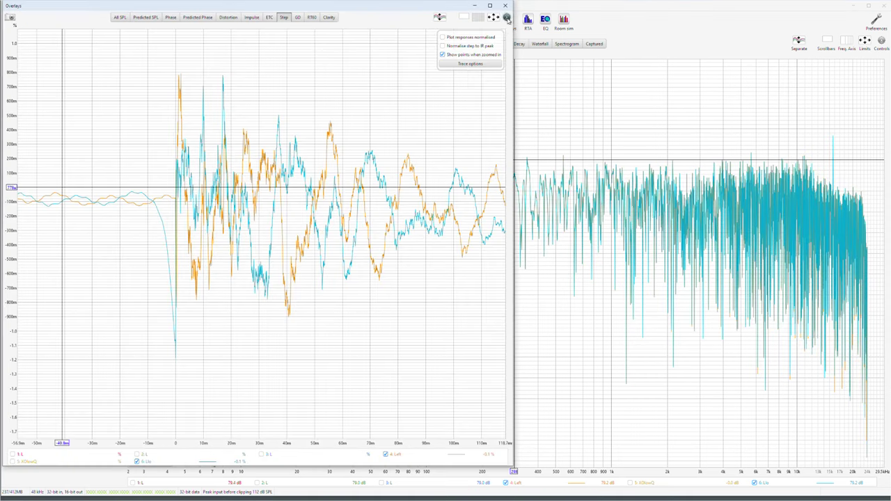
# Switch the Overlays comparison to phase and maximise the Overlays window
pyautogui.click(170, 19)
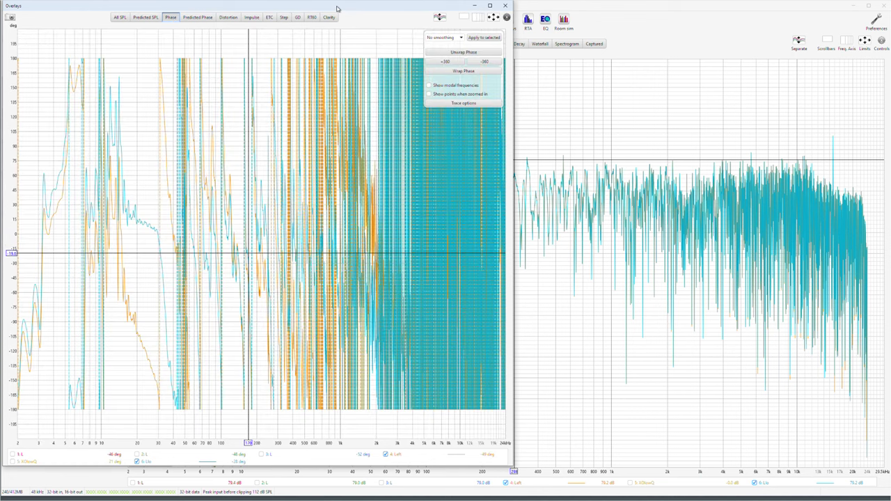
pyautogui.moveTo(337, 8); pyautogui.dragTo(546, 18)
pyautogui.click(700, 14)
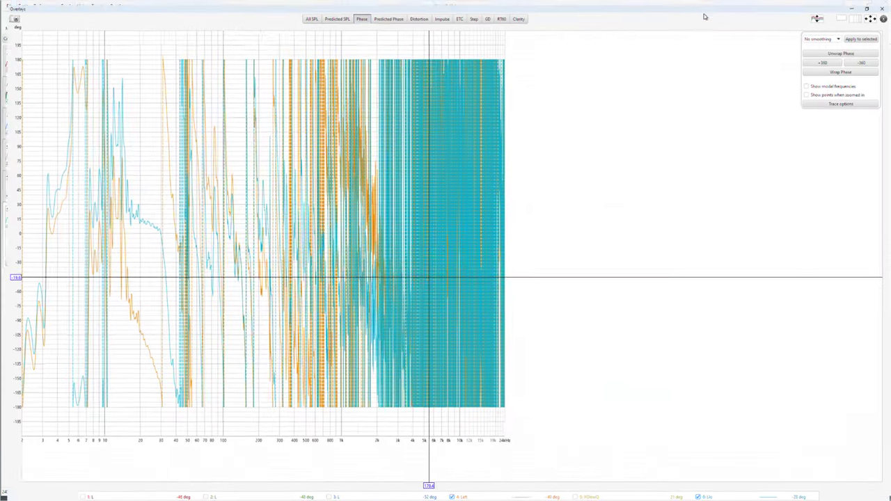
pyautogui.click(852, 4)
# Apply 1/48-octave smoothing to the measurements in the main window
pyautogui.click(881, 41)
pyautogui.click(793, 88)
pyautogui.click(772, 137)
pyautogui.click(818, 87)
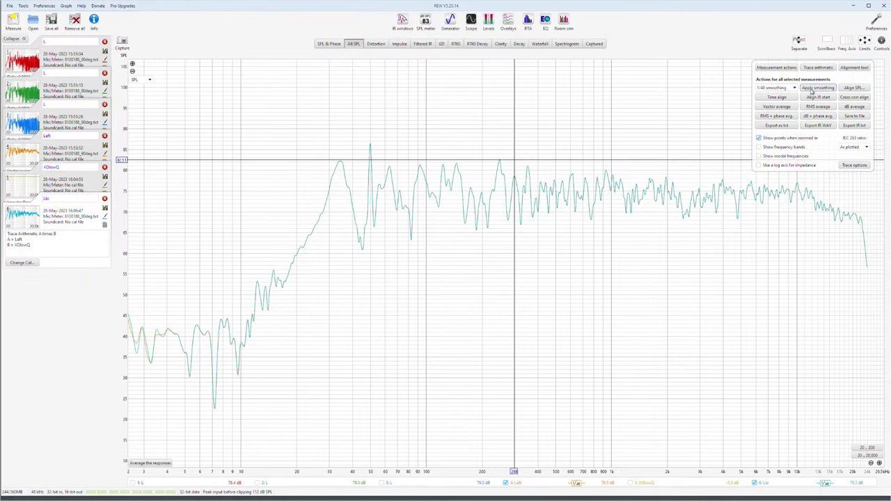
pyautogui.click(881, 40)
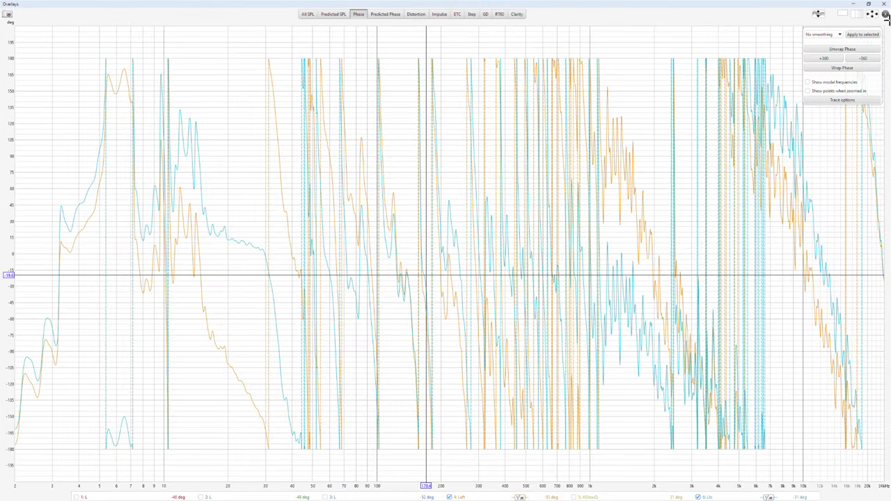
pyautogui.click(885, 15)
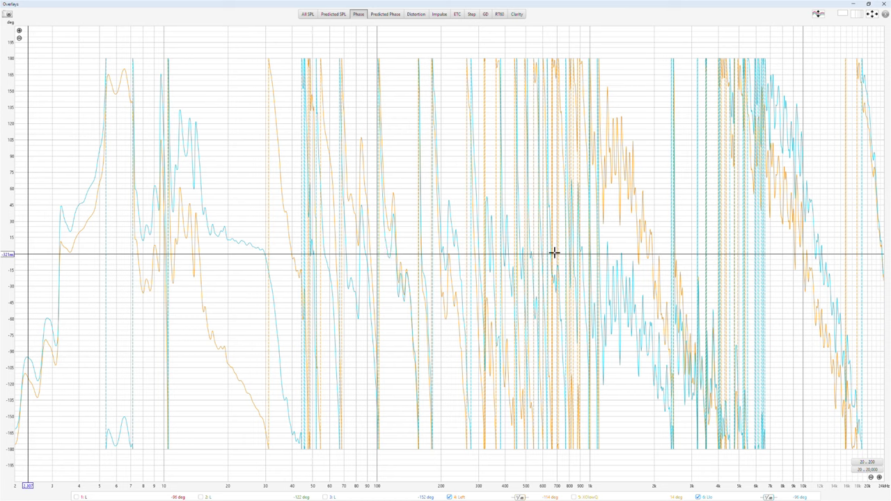
pyautogui.moveTo(461, 499)
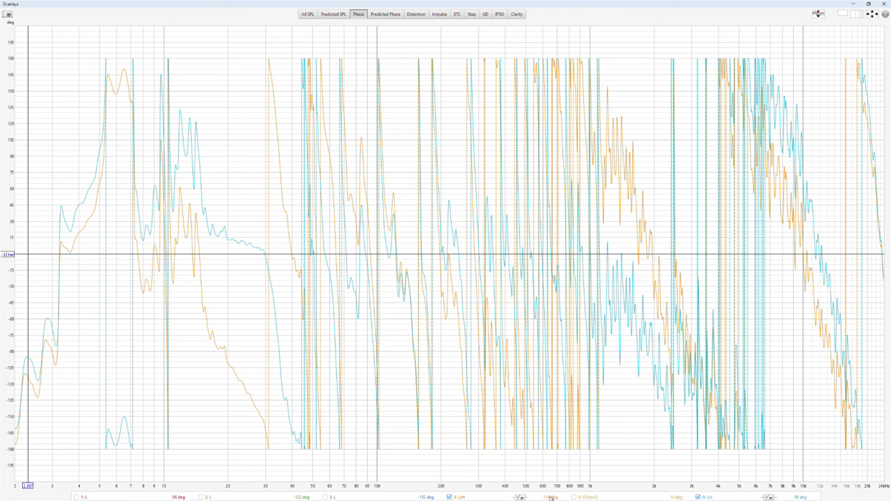
pyautogui.moveTo(710, 499)
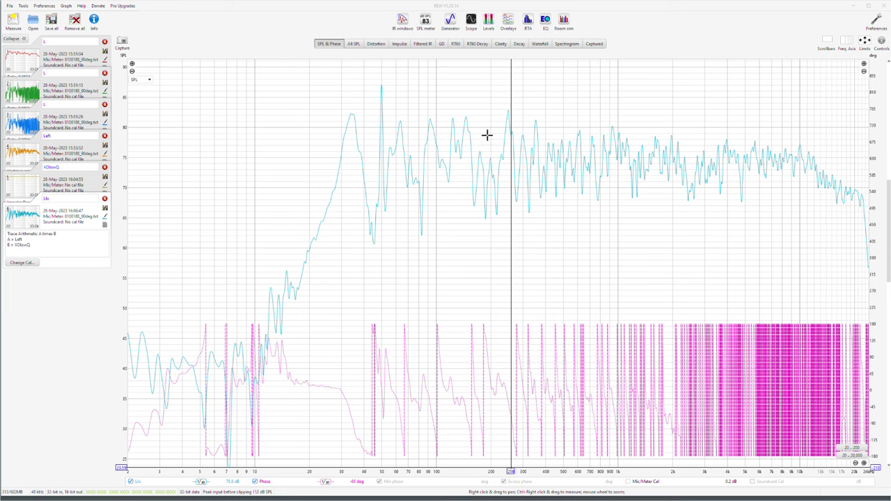
pyautogui.click(508, 21)
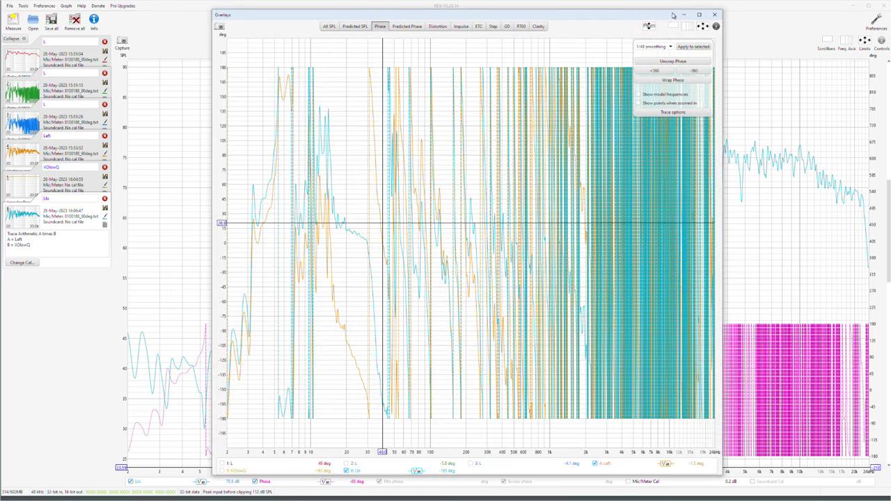
pyautogui.click(699, 14)
pyautogui.click(486, 14)
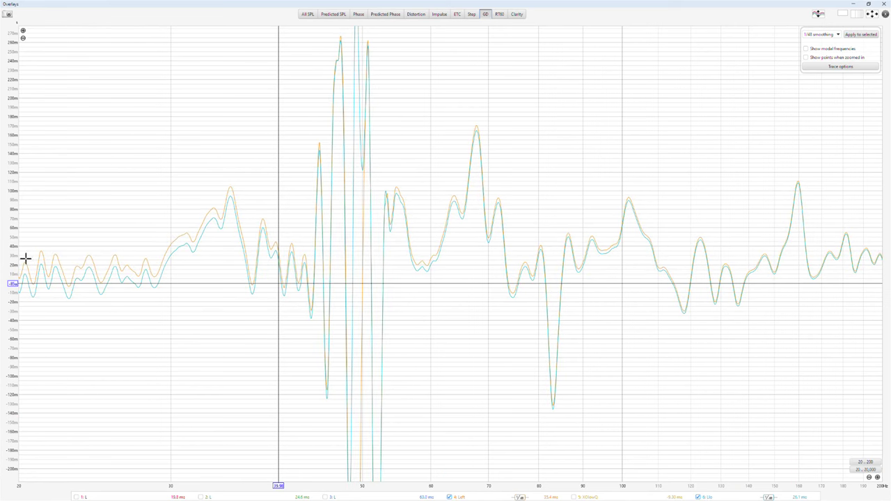
pyautogui.click(40, 284)
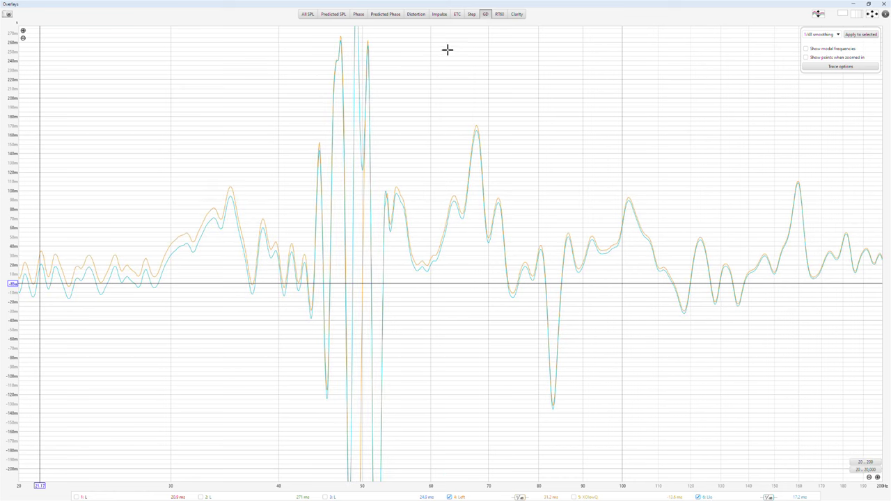
pyautogui.click(499, 14)
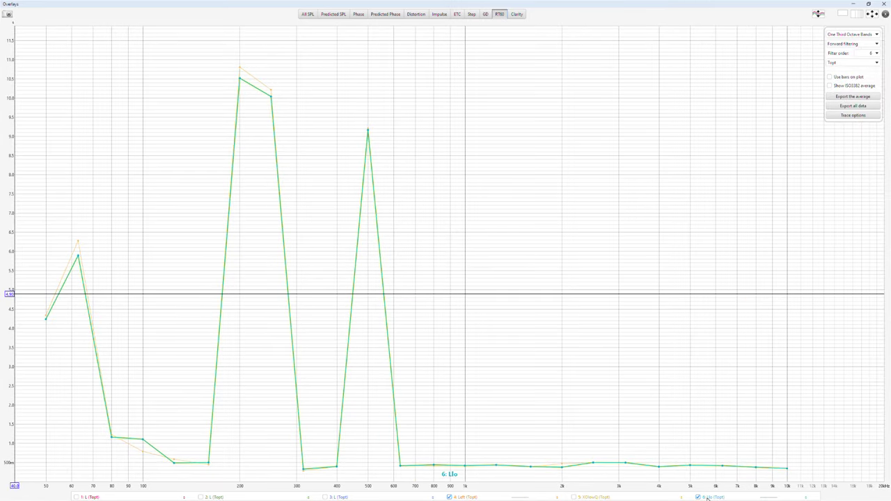
pyautogui.click(517, 14)
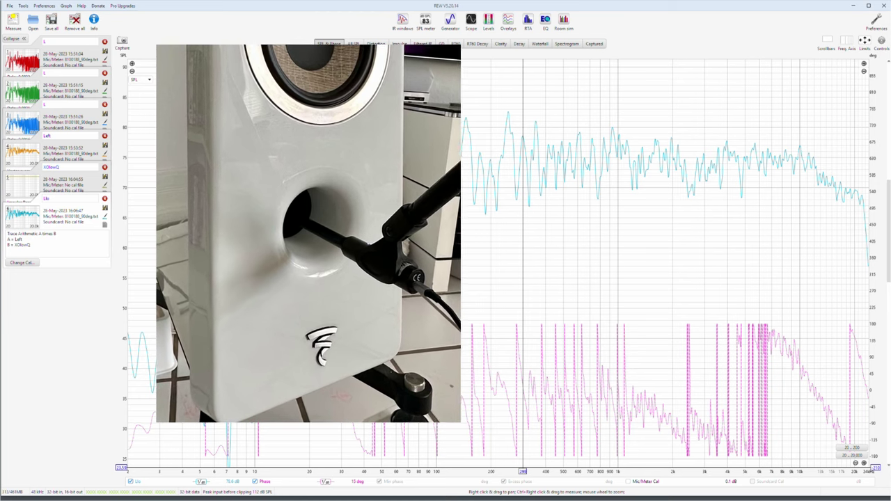
# Load Front port.mdat, read levels at the 41.5 Hz peak and near 250 Hz, then return to Chrome
pyautogui.click(33, 23)
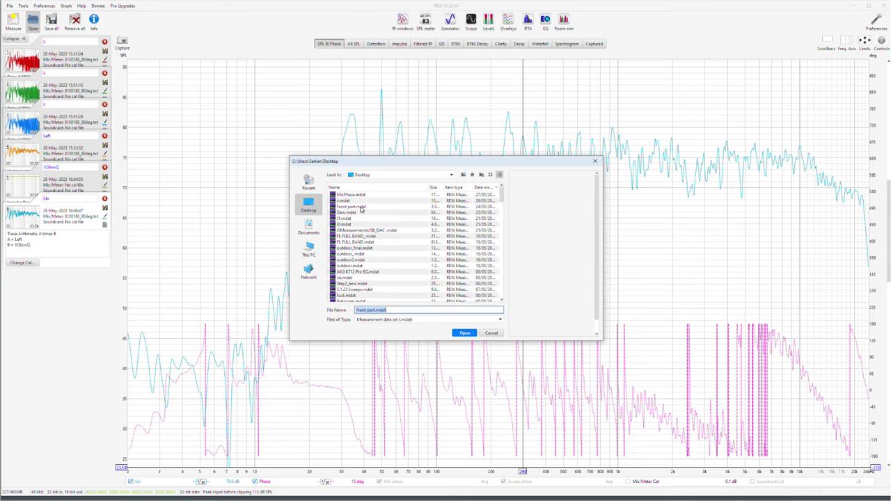
pyautogui.doubleClick(361, 207)
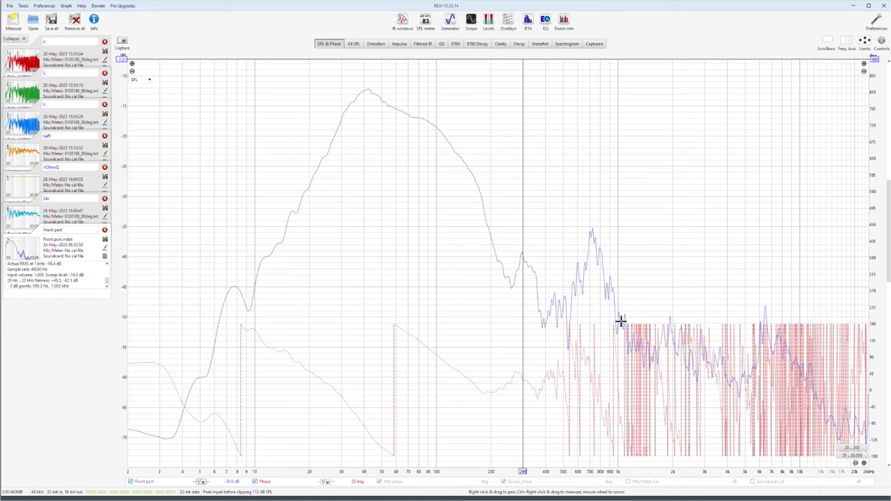
pyautogui.click(367, 92)
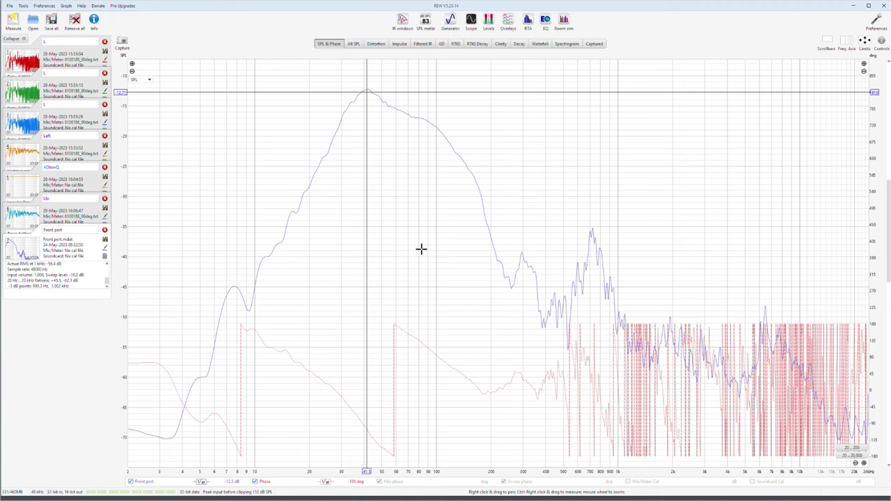
pyautogui.click(510, 292)
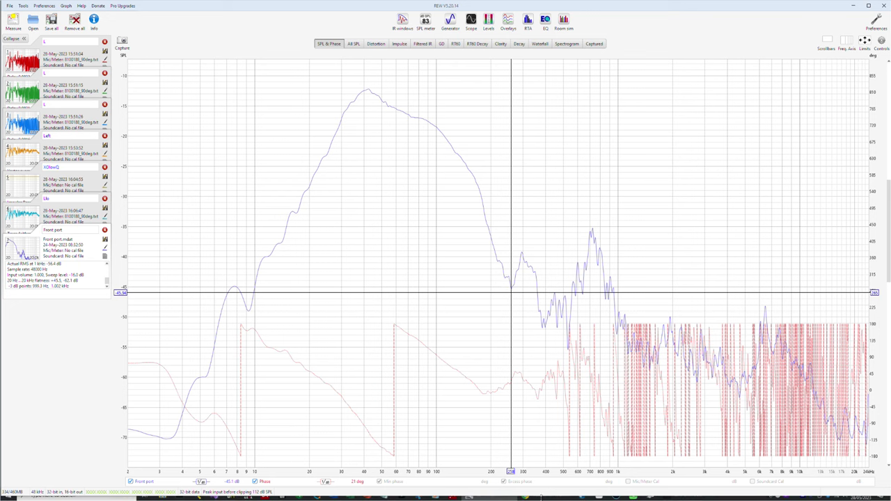
pyautogui.click(540, 497)
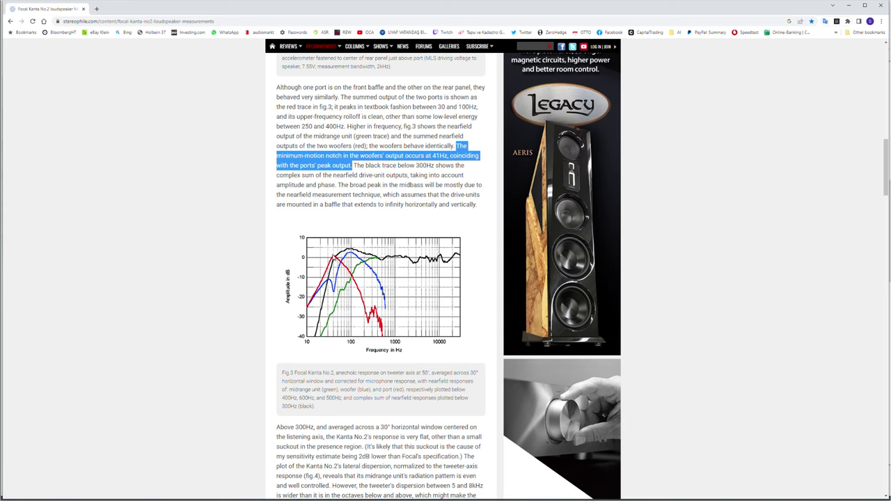
# Minimise the Chrome window showing the Stereophile article
pyautogui.click(848, 5)
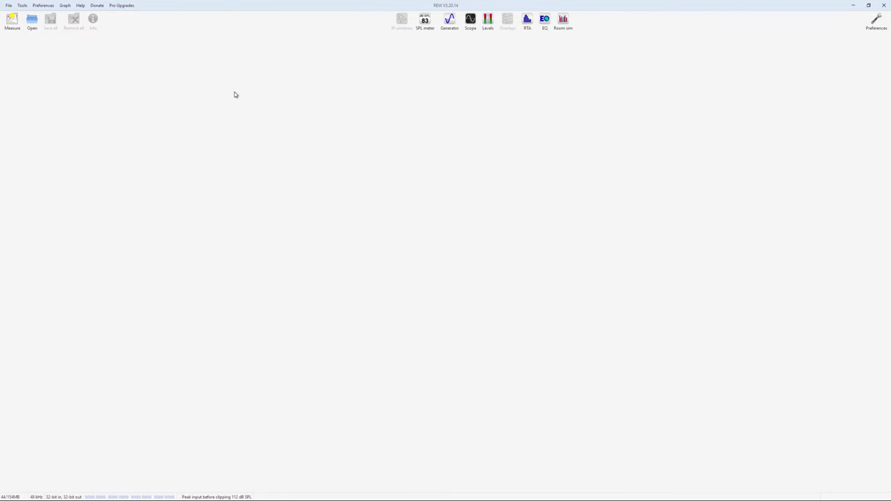
# Load L0 and R0 from Zero.mdat and overlay them on the All SPL graph
pyautogui.click(32, 21)
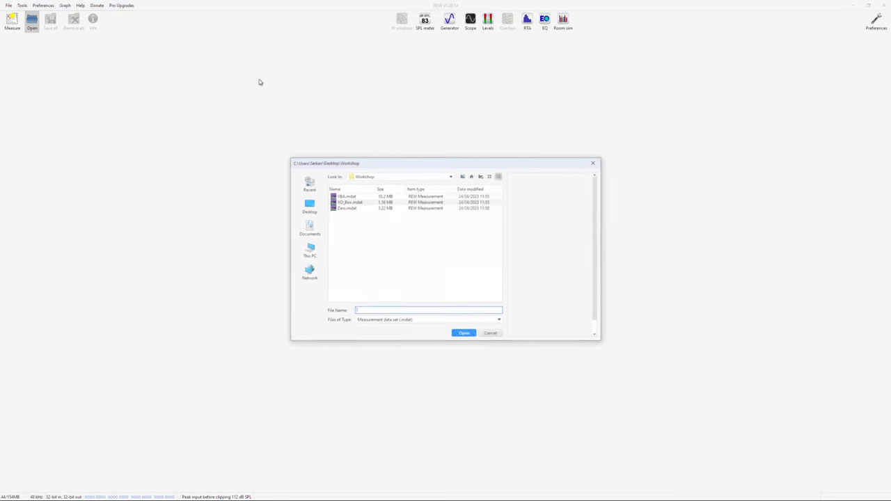
pyautogui.click(340, 211)
pyautogui.doubleClick(340, 211)
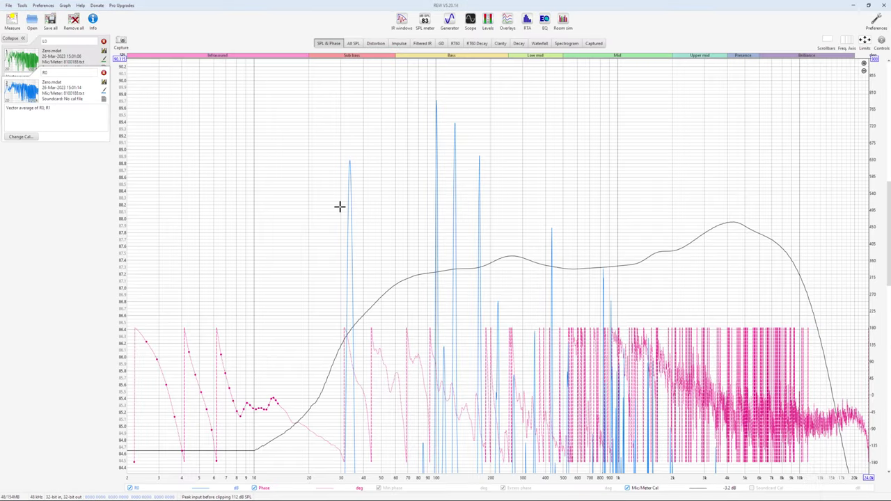
pyautogui.click(353, 43)
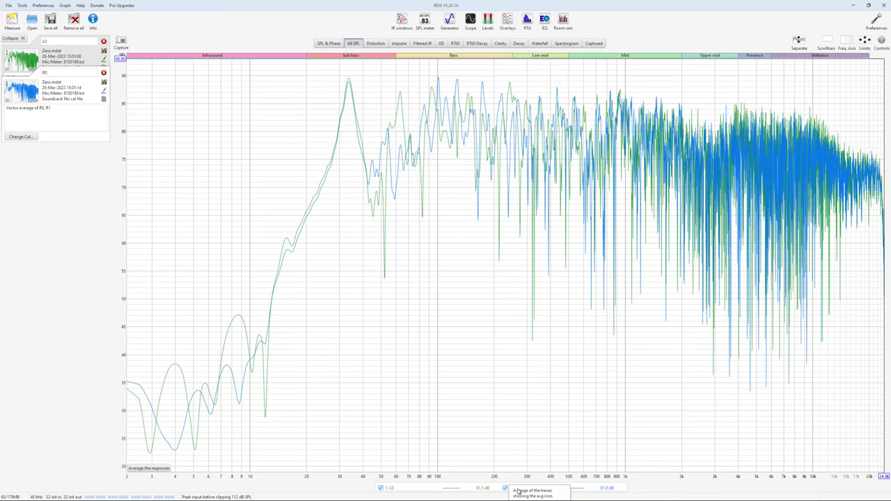
# Vector-average L0 and R0 and name the result LR0
pyautogui.click(881, 41)
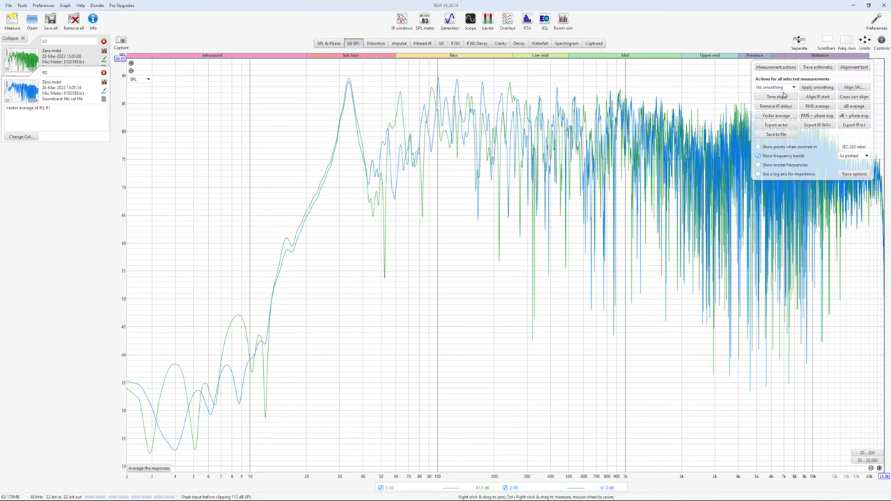
pyautogui.click(775, 115)
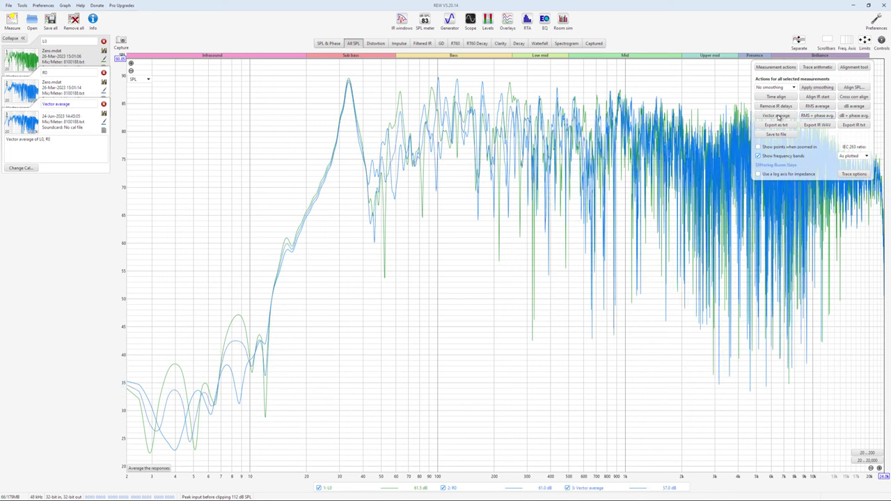
pyautogui.click(81, 104)
pyautogui.write('LR0')
pyautogui.press('Return')
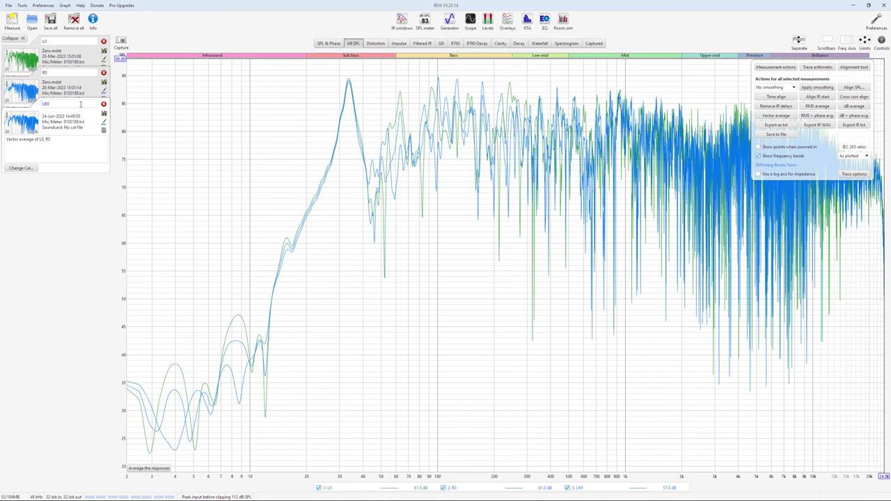
pyautogui.click(882, 40)
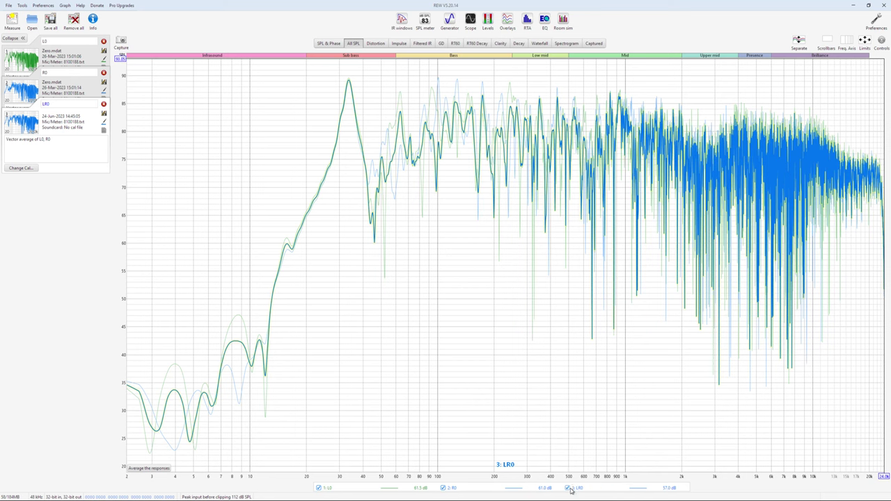
# Load XO_Box.mdat and inspect the XO&Box filter's magnitude and phase
pyautogui.click(32, 21)
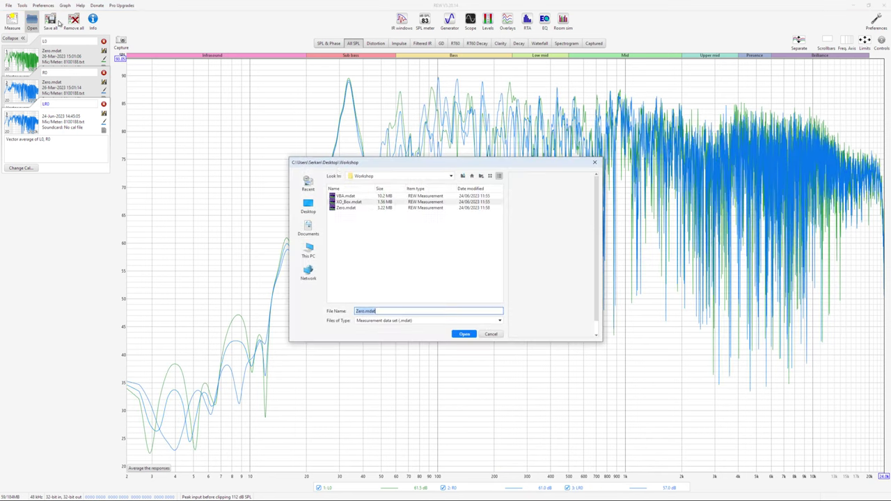
pyautogui.doubleClick(348, 202)
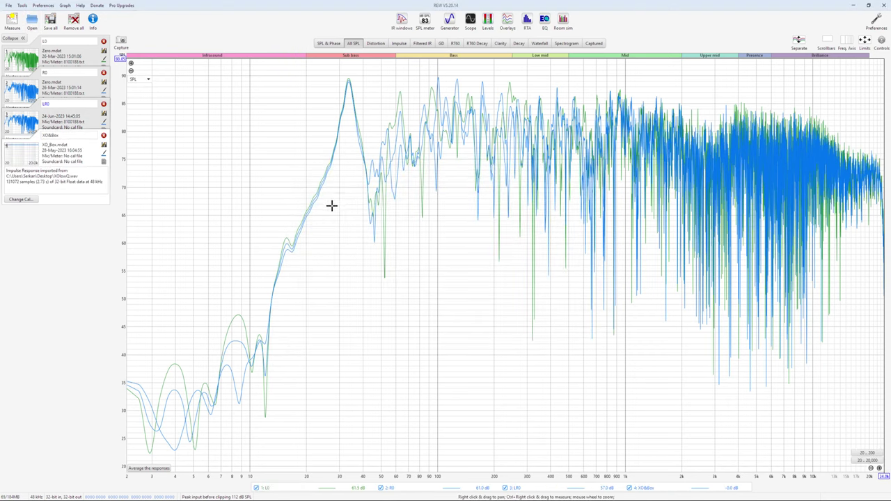
pyautogui.click(329, 43)
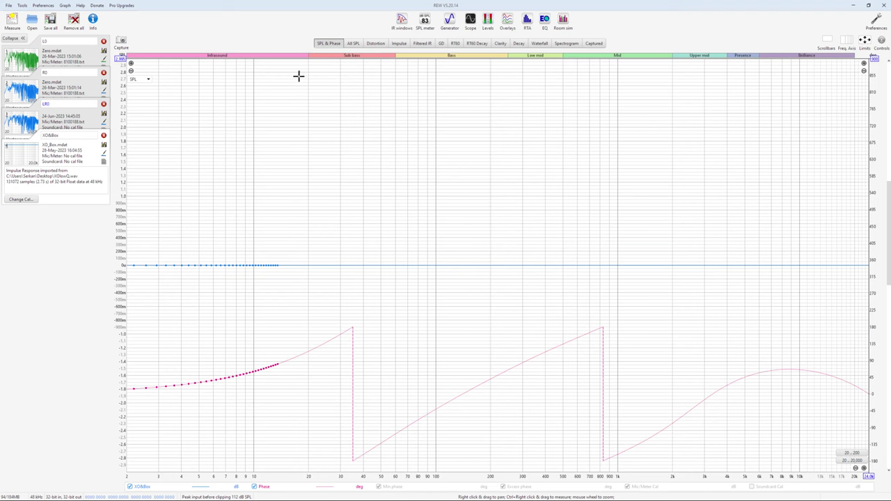
pyautogui.click(353, 44)
# Create L1 as L0 multiplied by XO&Box using trace arithmetic A*B
pyautogui.click(864, 43)
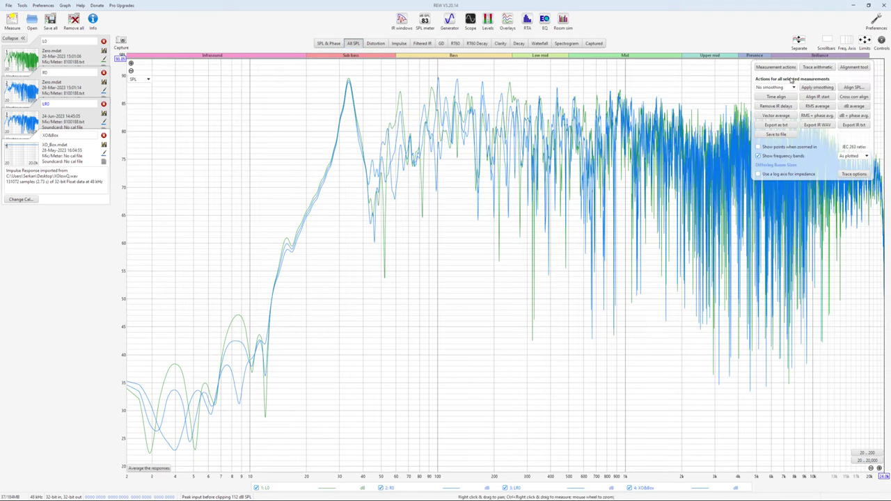
pyautogui.click(817, 66)
pyautogui.click(482, 351)
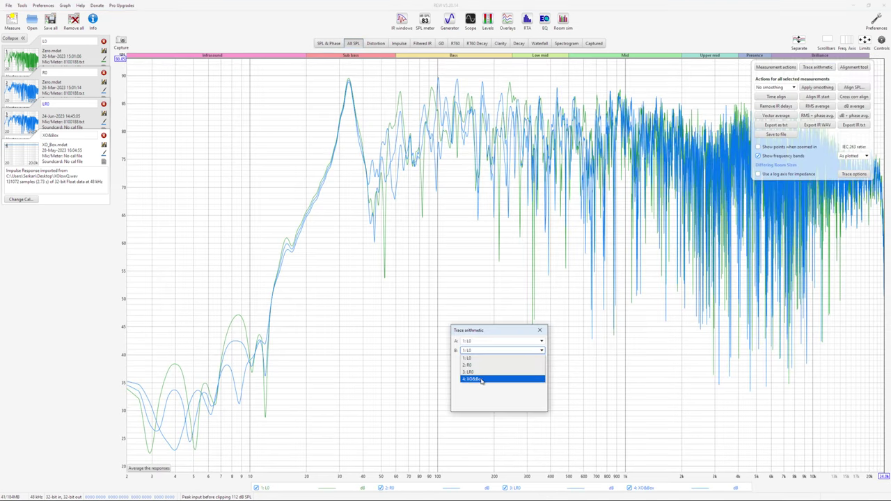
pyautogui.click(481, 378)
pyautogui.click(490, 360)
pyautogui.click(479, 382)
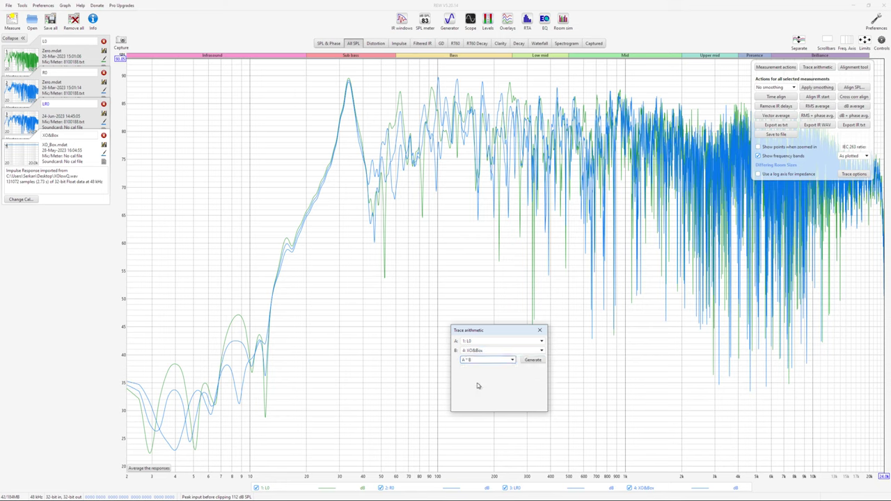
pyautogui.click(536, 360)
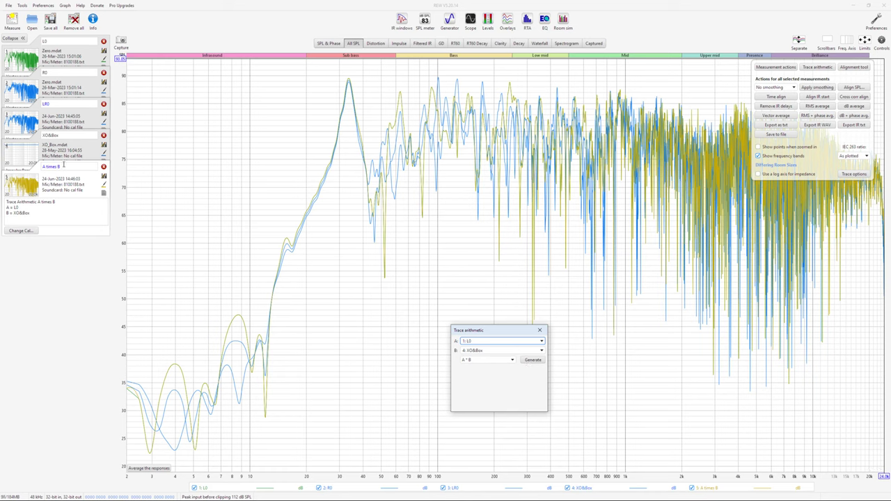
pyautogui.write('L1')
pyautogui.press('Return')
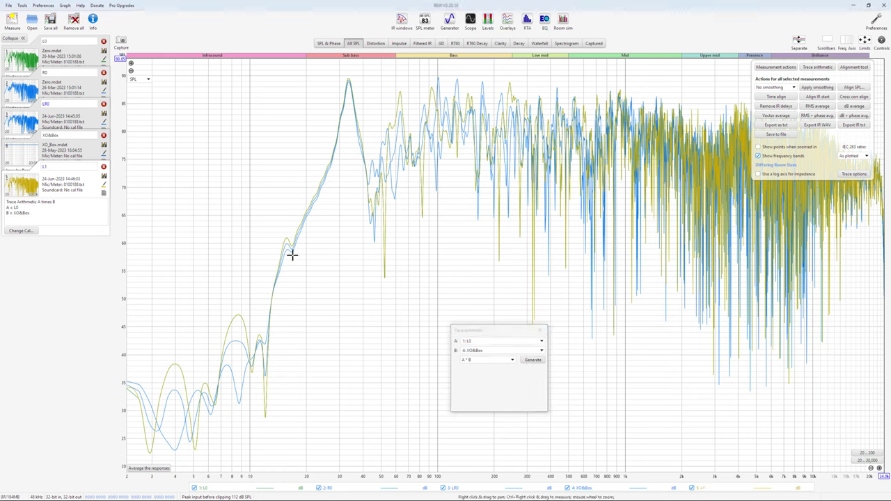
# Create R1 as R0 multiplied by XO&Box and close trace arithmetic
pyautogui.click(490, 342)
pyautogui.click(487, 354)
pyautogui.click(533, 360)
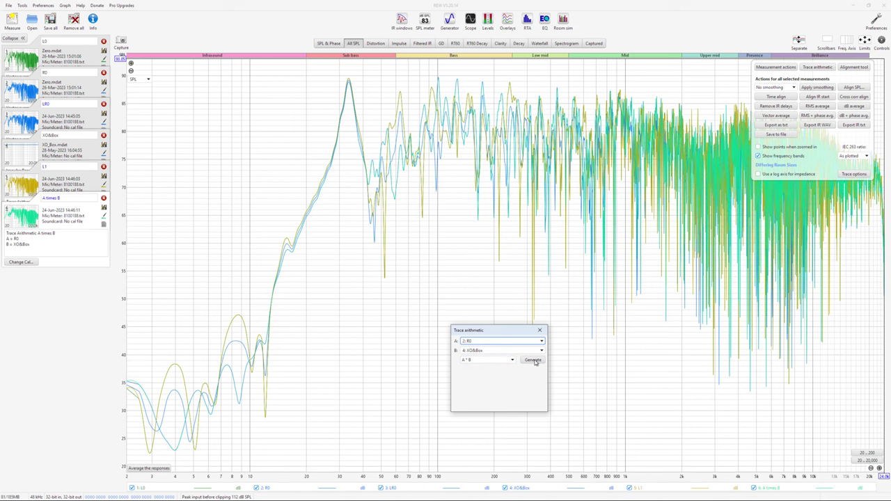
pyautogui.click(65, 199)
pyautogui.write('R1')
pyautogui.press('Return')
pyautogui.click(540, 330)
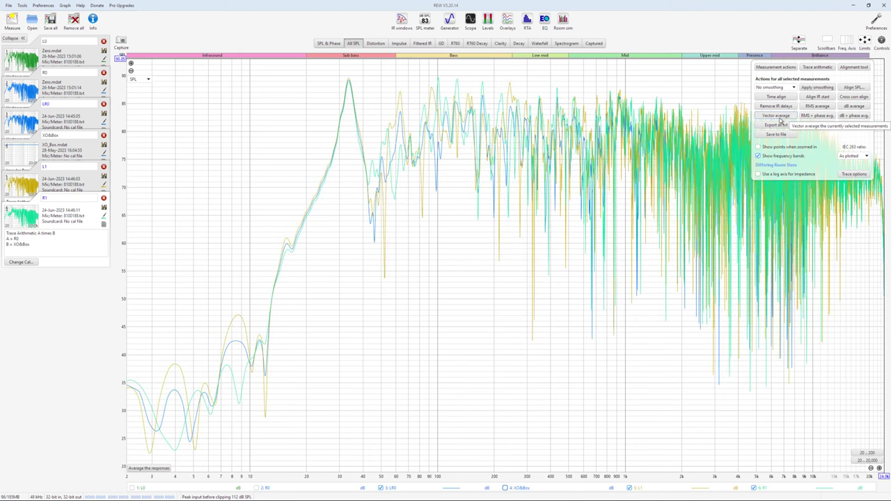
# Hide LR0, then vector-average L1 and R1 into a measurement named LR1
pyautogui.click(381, 488)
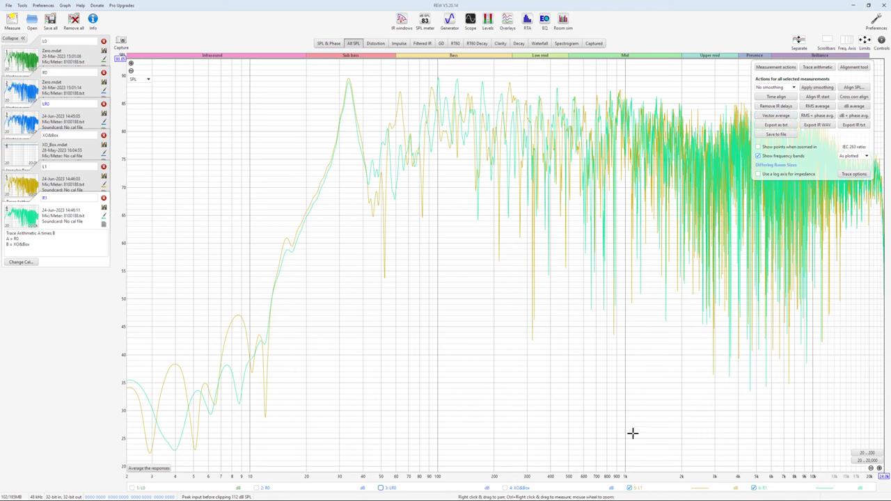
pyautogui.click(776, 114)
pyautogui.click(84, 232)
pyautogui.write('LR1')
pyautogui.press('Return')
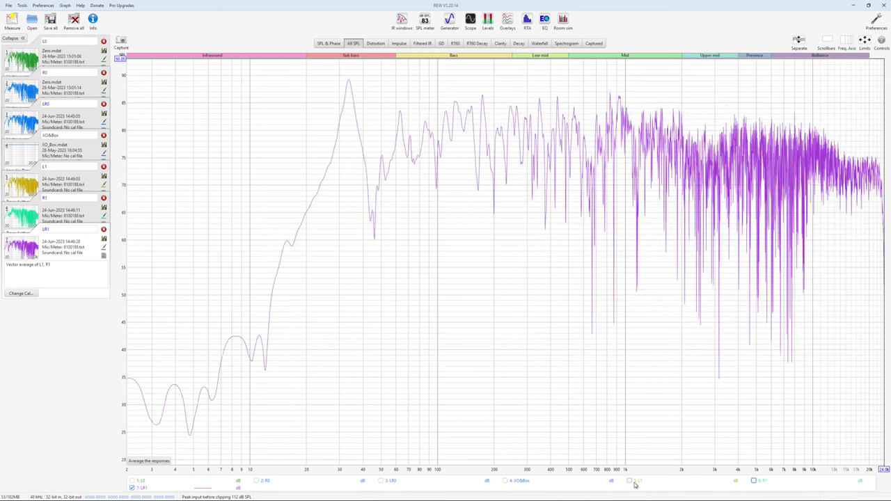
pyautogui.click(381, 481)
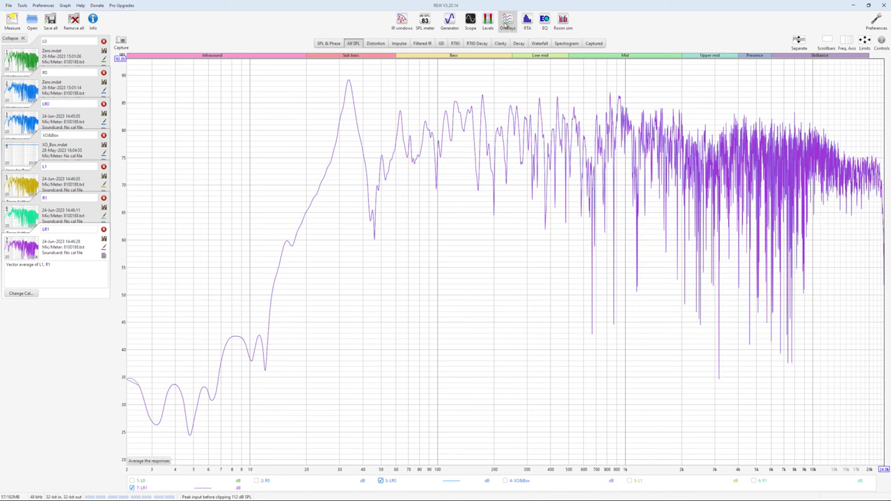
pyautogui.rightClick(476, 485)
pyautogui.click(509, 421)
pyautogui.click(508, 21)
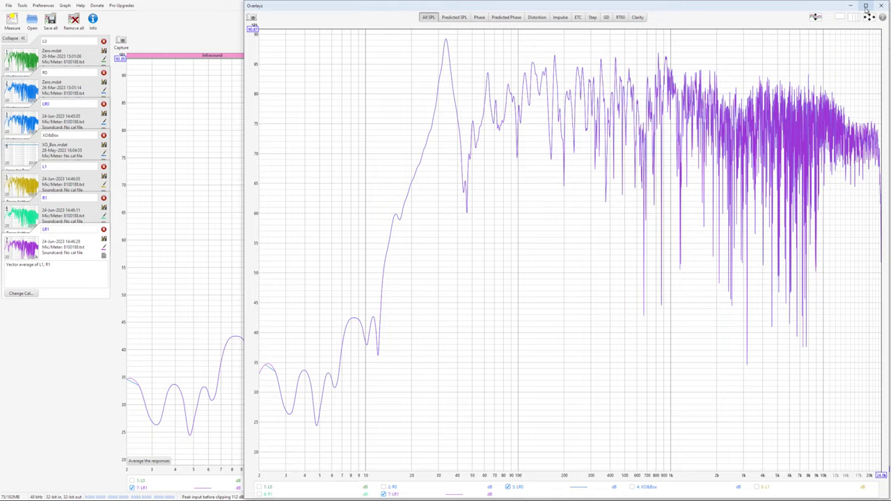
pyautogui.click(865, 6)
pyautogui.click(485, 14)
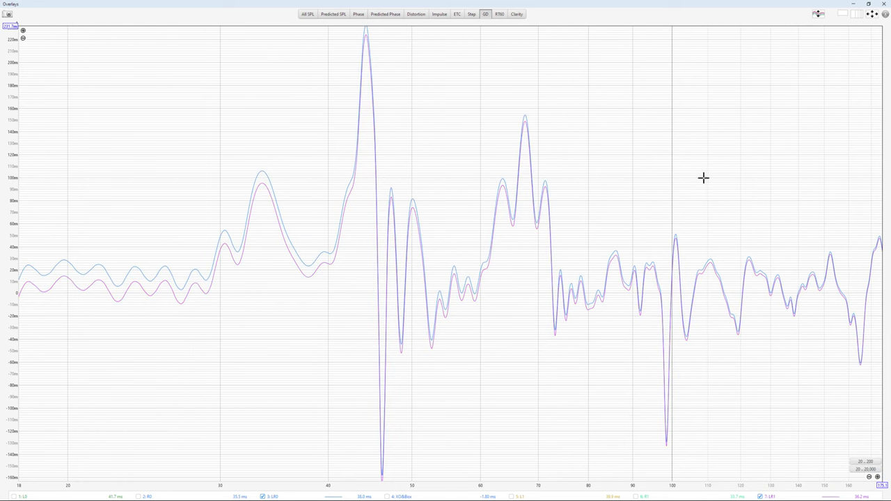
pyautogui.click(517, 14)
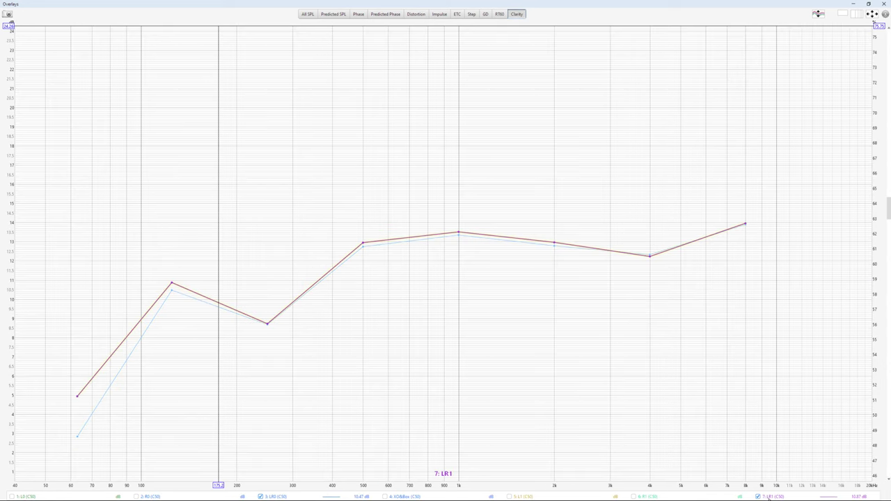
pyautogui.click(499, 14)
pyautogui.click(872, 14)
pyautogui.click(467, 294)
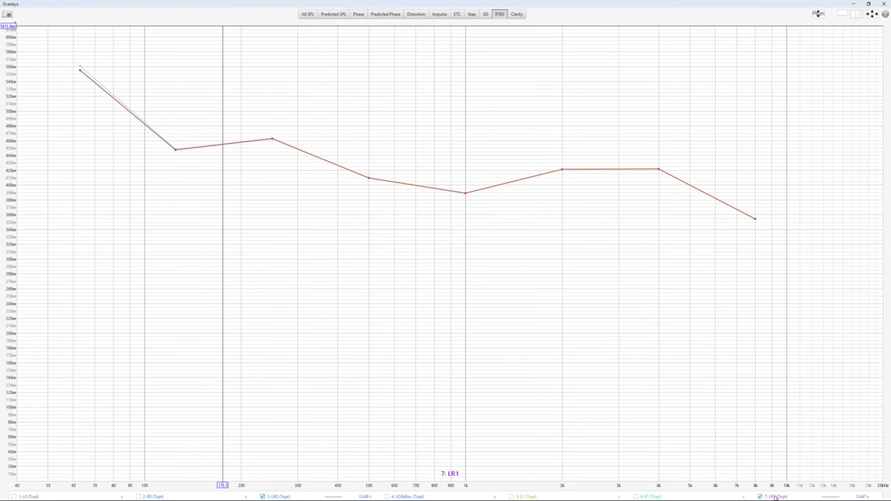
pyautogui.click(473, 14)
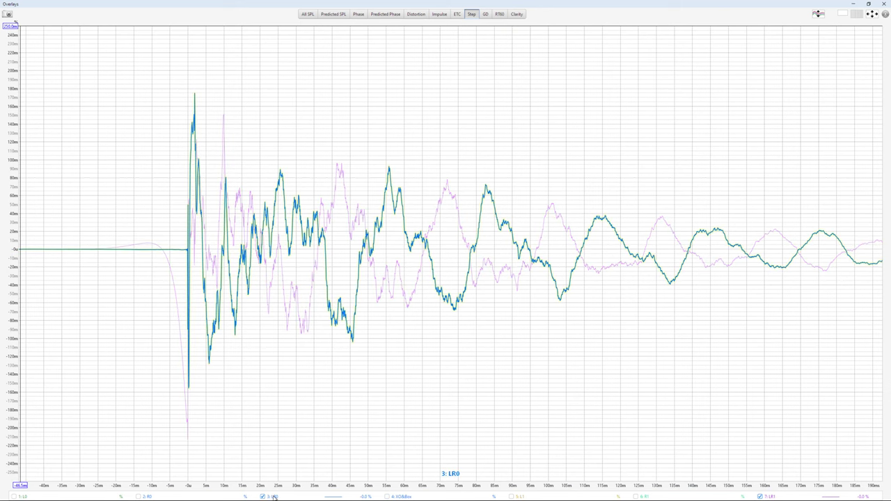
pyautogui.click(760, 496)
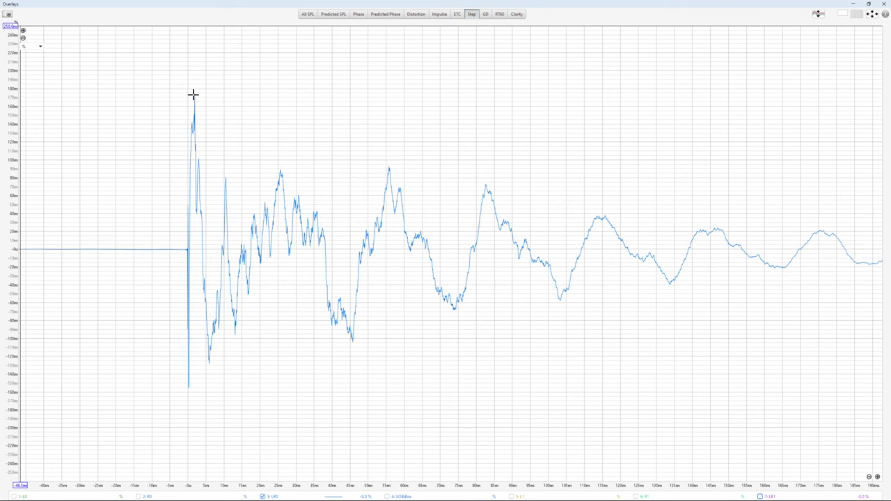
pyautogui.click(197, 164)
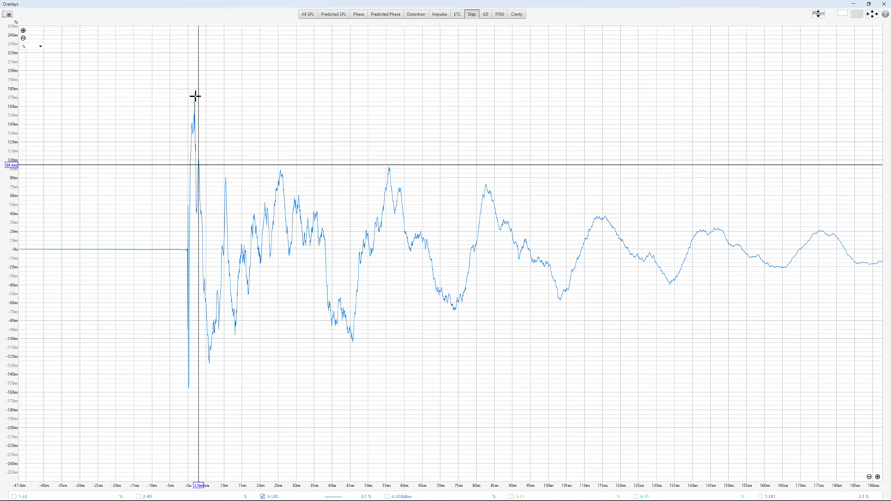
pyautogui.click(204, 291)
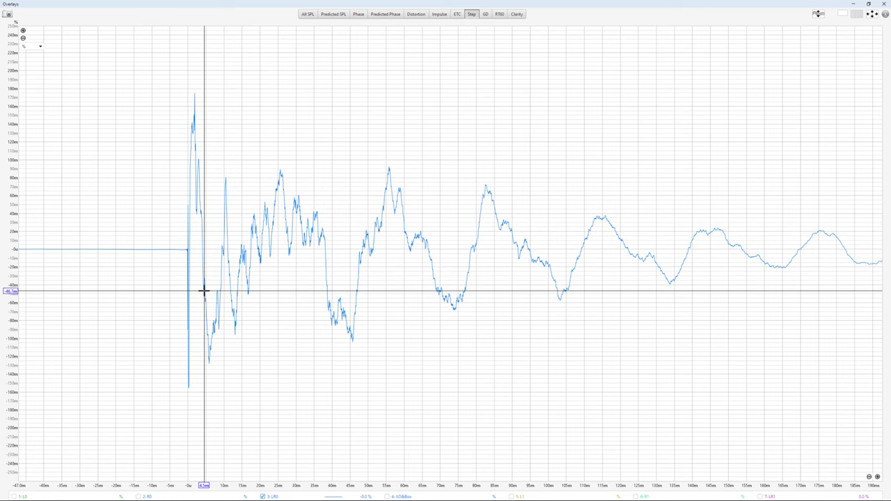
pyautogui.click(194, 91)
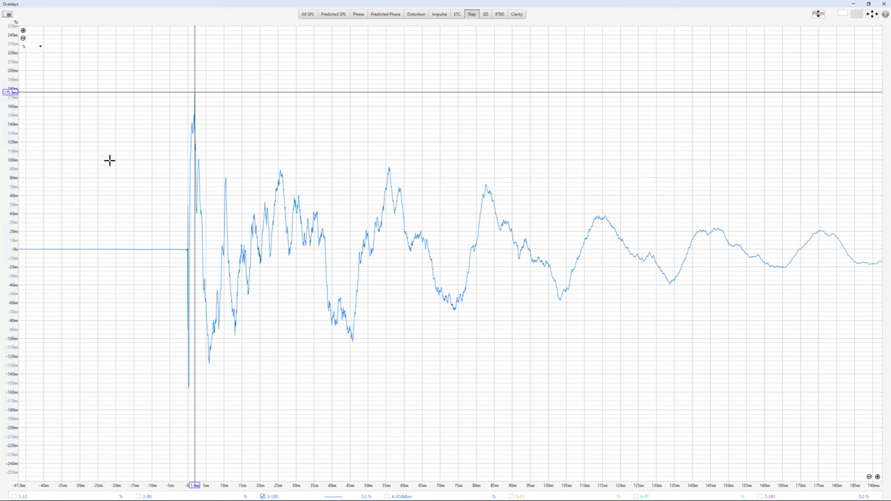
pyautogui.click(760, 496)
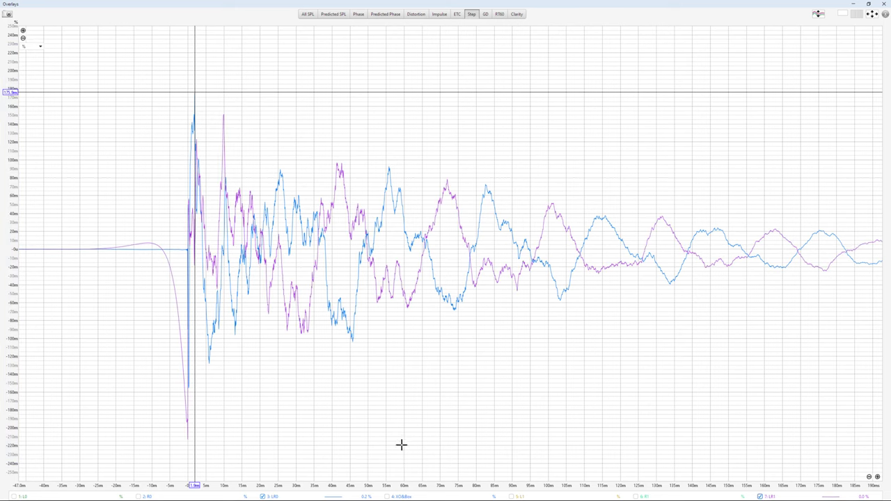
pyautogui.click(264, 496)
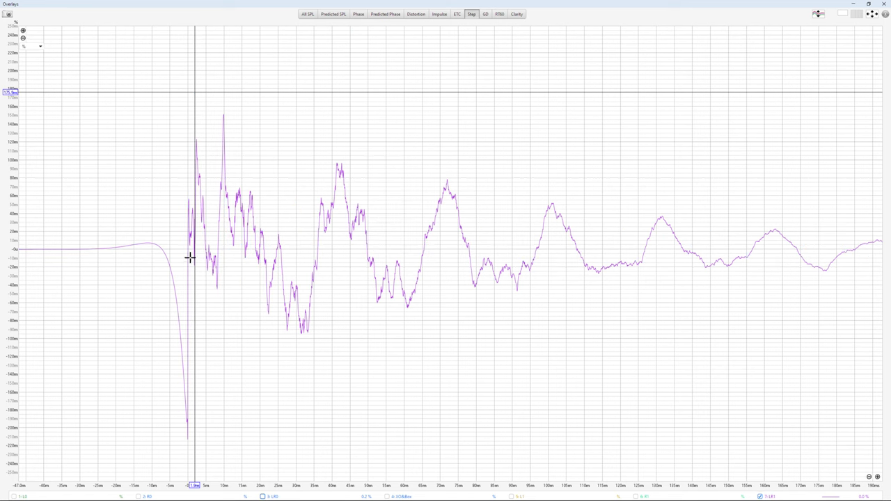
pyautogui.click(187, 439)
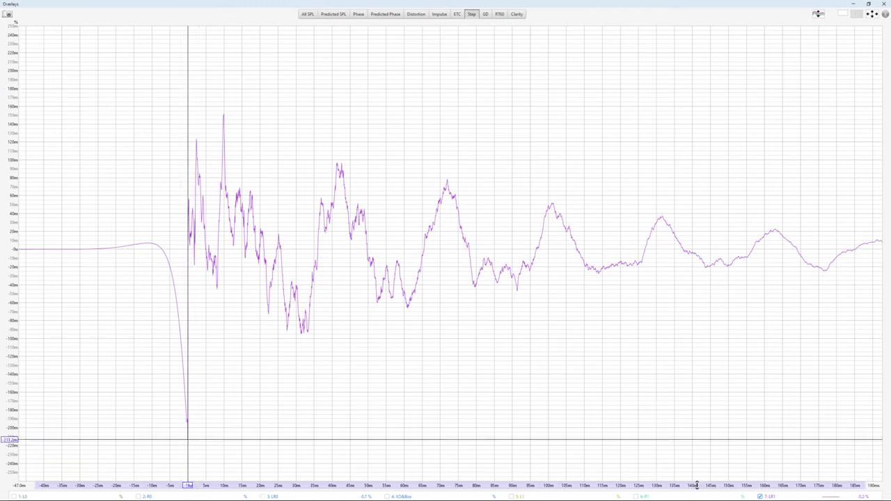
pyautogui.click(359, 15)
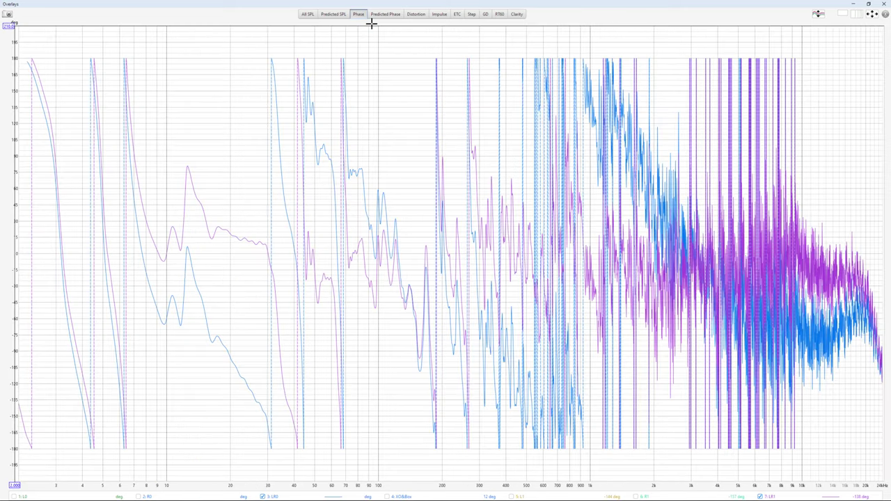
pyautogui.moveTo(773, 496)
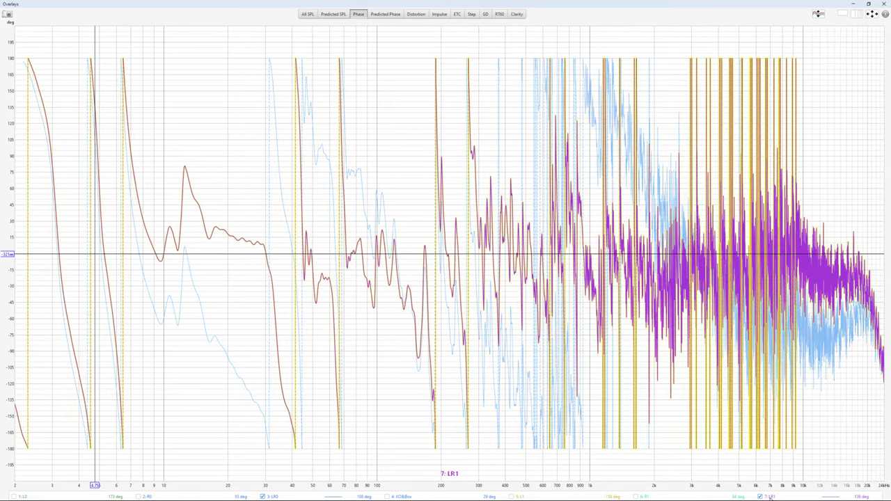
pyautogui.moveTo(270, 496)
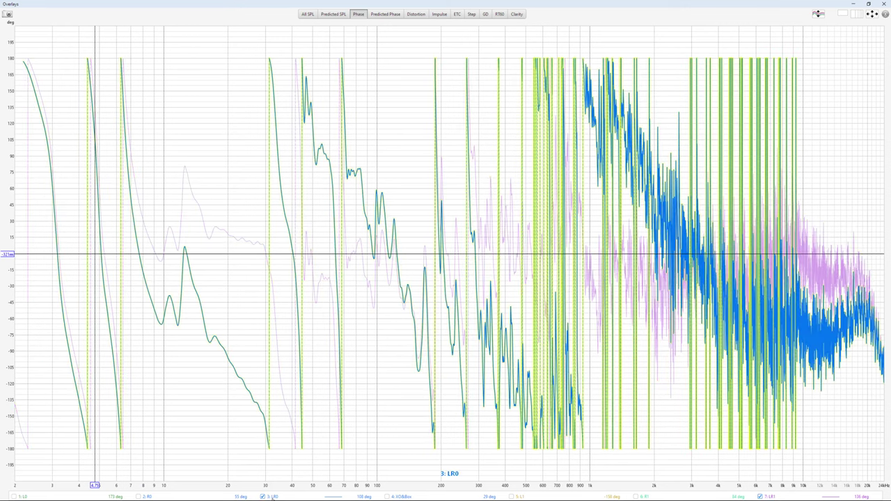
pyautogui.click(882, 3)
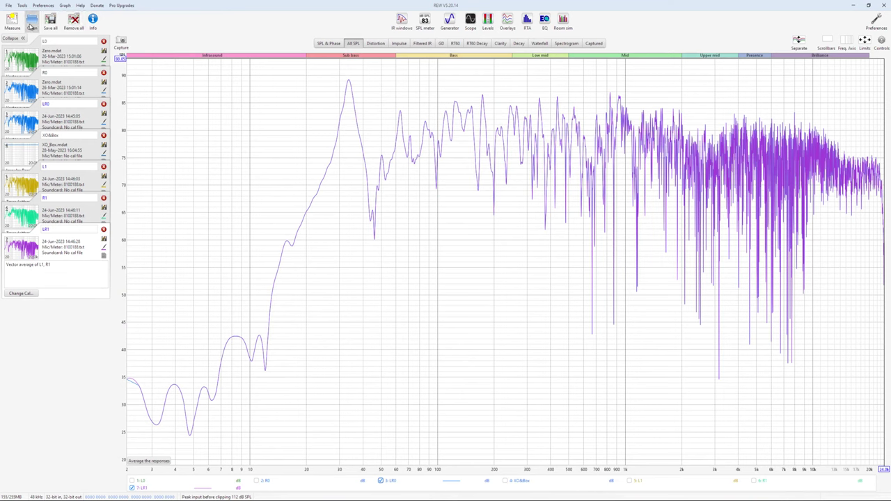
# Load VBA.mdat and toggle selections so every measurement trace is shown
pyautogui.click(32, 26)
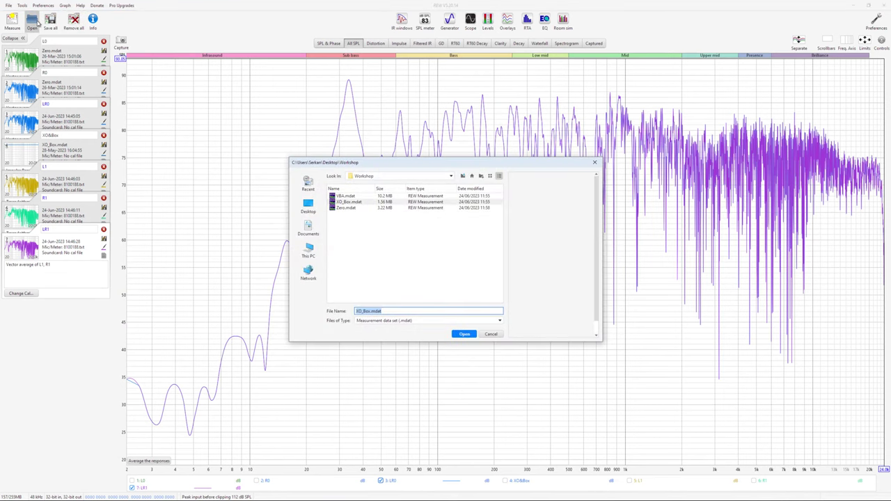
pyautogui.doubleClick(345, 196)
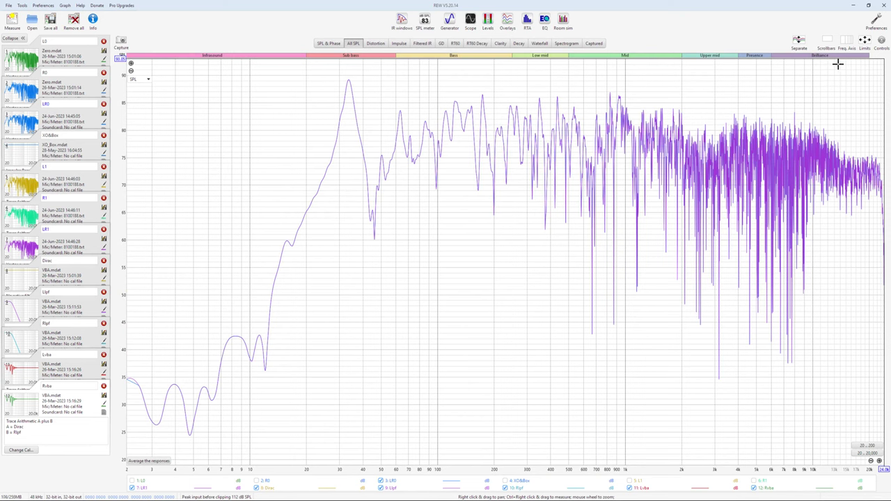
pyautogui.rightClick(545, 486)
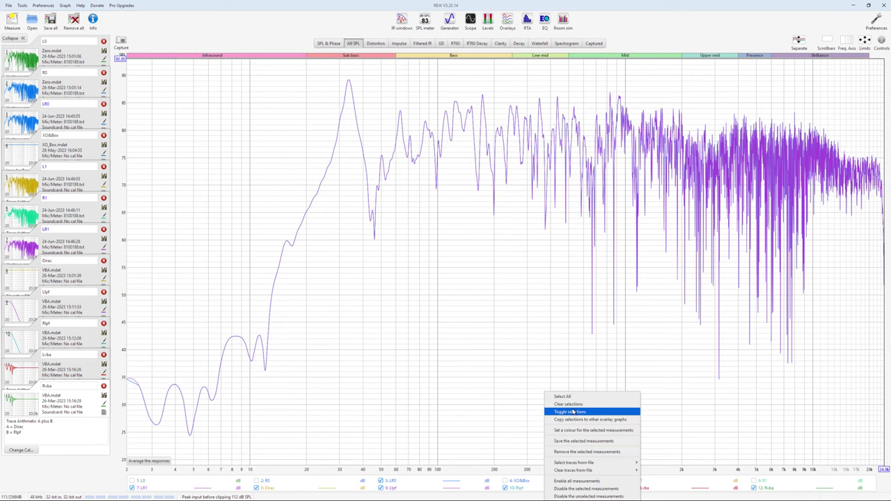
pyautogui.click(567, 395)
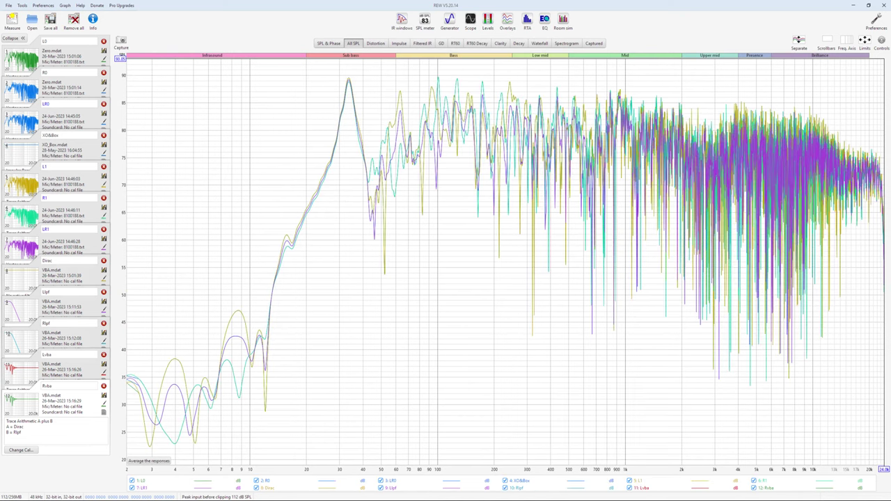
# Fit the All SPL graph to the data and zoom in on the level axis
pyautogui.click(864, 43)
pyautogui.click(566, 289)
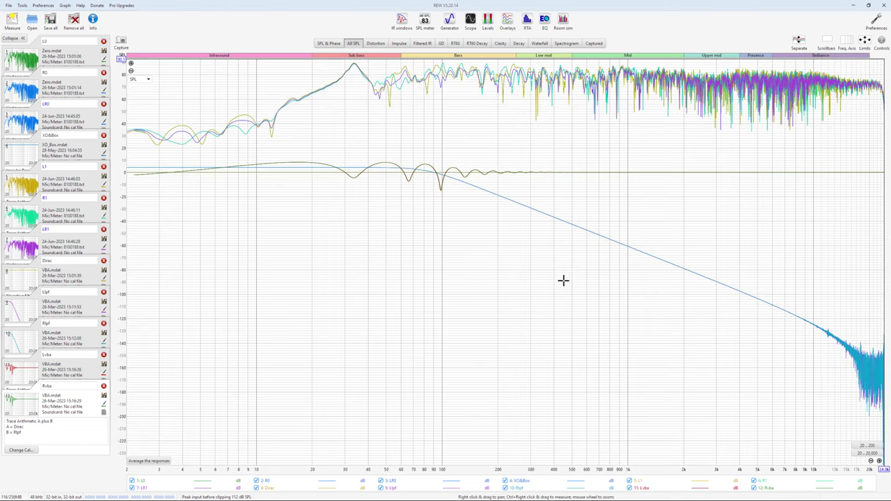
pyautogui.click(130, 63)
pyautogui.click(131, 64)
pyautogui.click(131, 64)
pyautogui.click(131, 72)
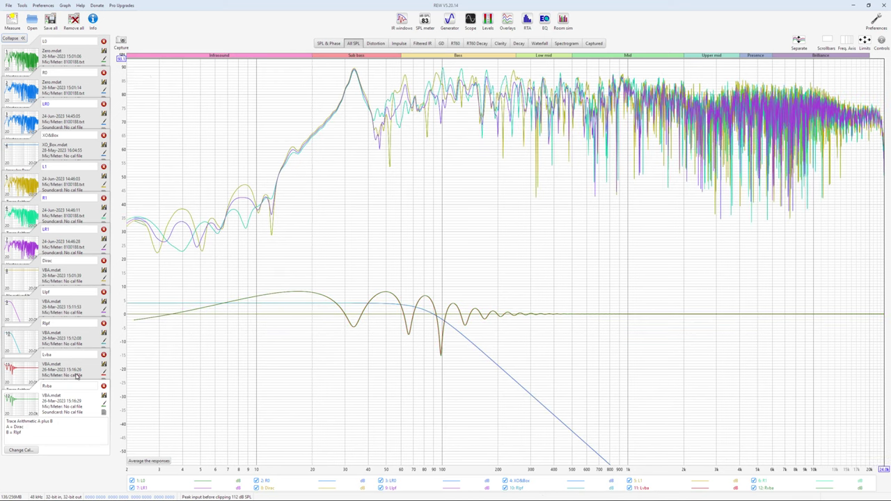
# Fit Lvba's SPL & Phase view, unwrap its phase, then return to All SPL with Alt+2
pyautogui.click(328, 43)
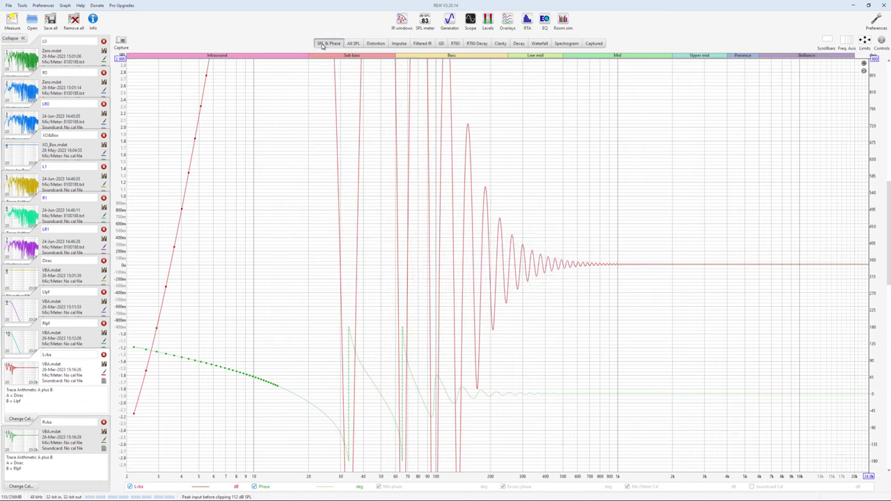
pyautogui.click(563, 290)
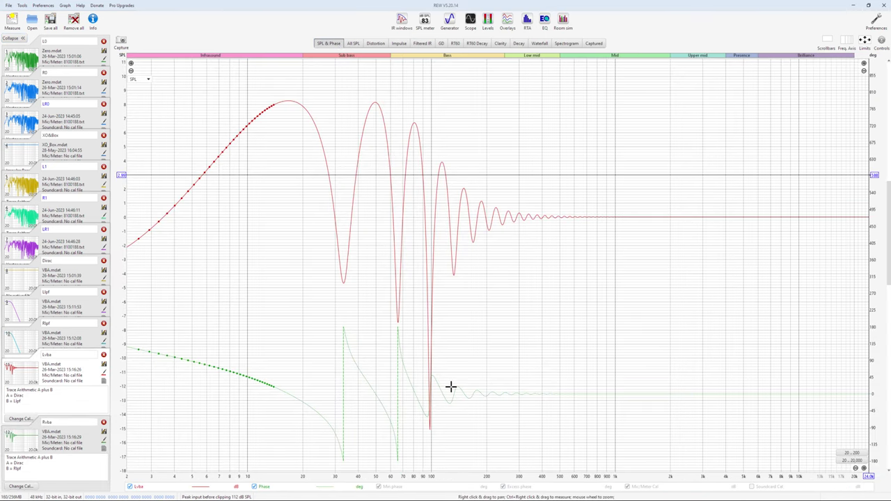
pyautogui.click(882, 41)
pyautogui.click(836, 65)
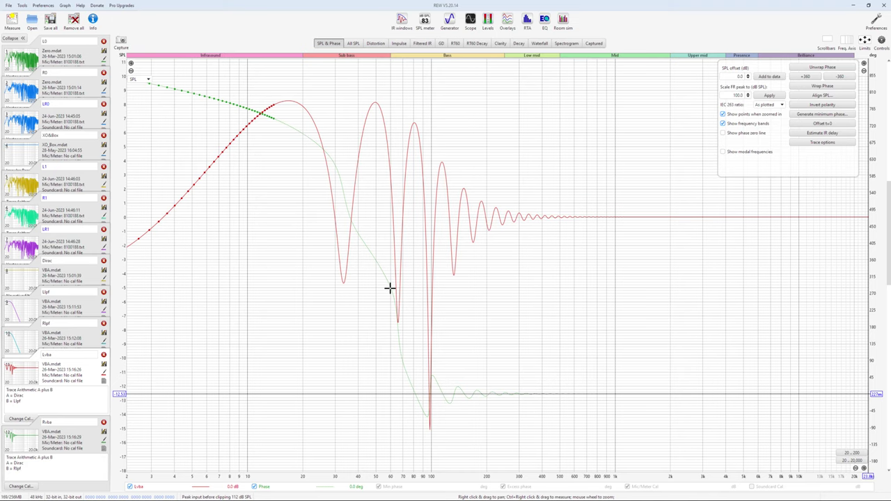
pyautogui.hotkey('alt', '2')
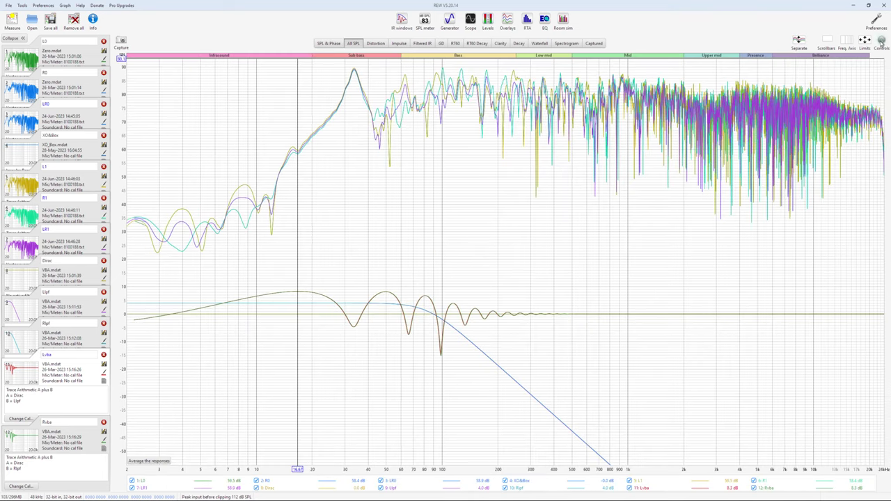
# Create L2 as L1 multiplied by Lvba using trace arithmetic
pyautogui.click(881, 42)
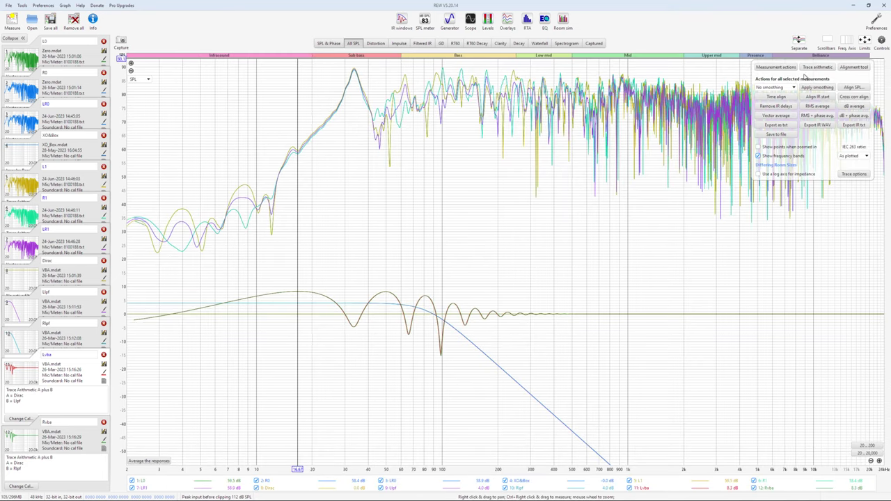
pyautogui.click(817, 67)
pyautogui.moveTo(499, 335)
pyautogui.mouseDown()
pyautogui.moveTo(542, 242)
pyautogui.moveTo(545, 213)
pyautogui.mouseUp()
pyautogui.click(543, 218)
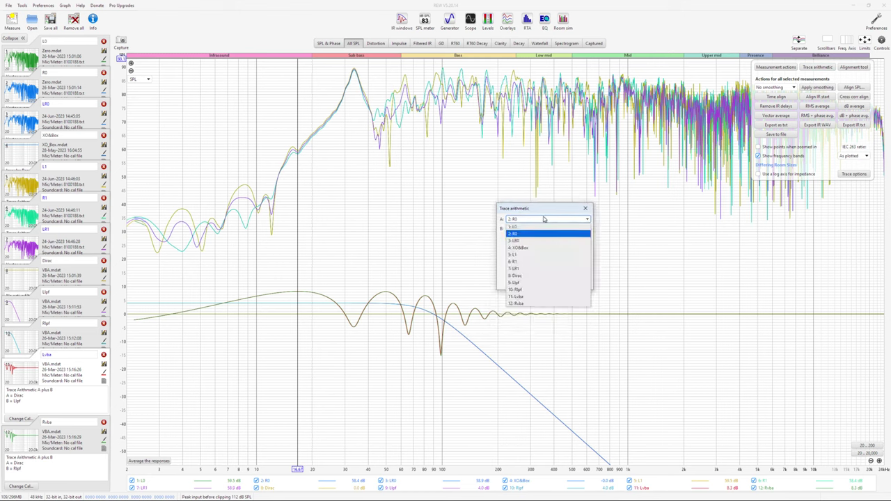
pyautogui.click(515, 254)
pyautogui.click(550, 229)
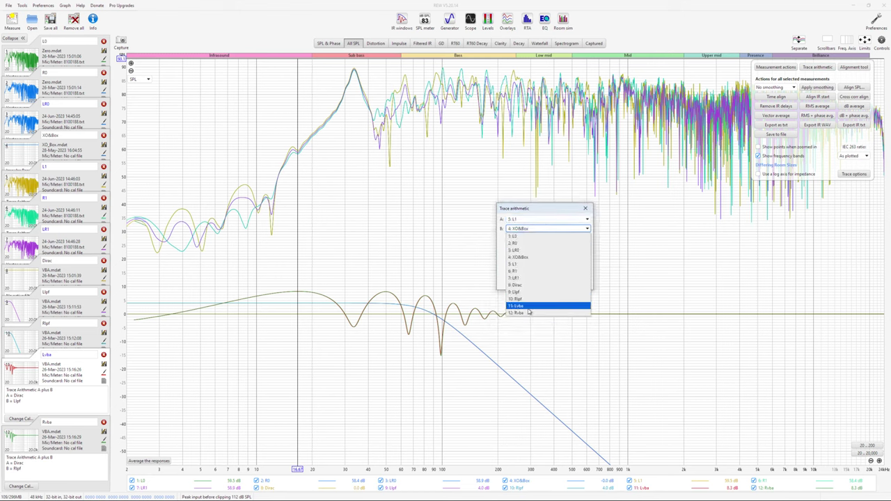
pyautogui.click(525, 308)
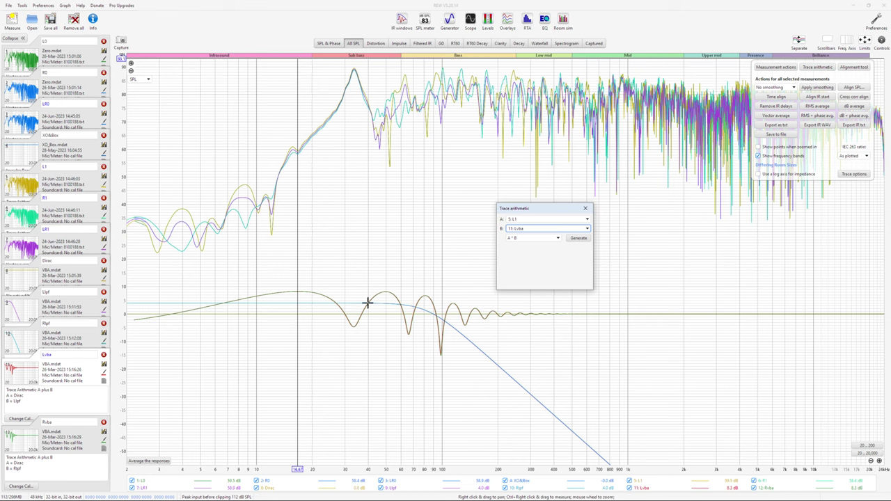
pyautogui.click(578, 238)
pyautogui.click(87, 418)
pyautogui.write('L2')
pyautogui.press('Return')
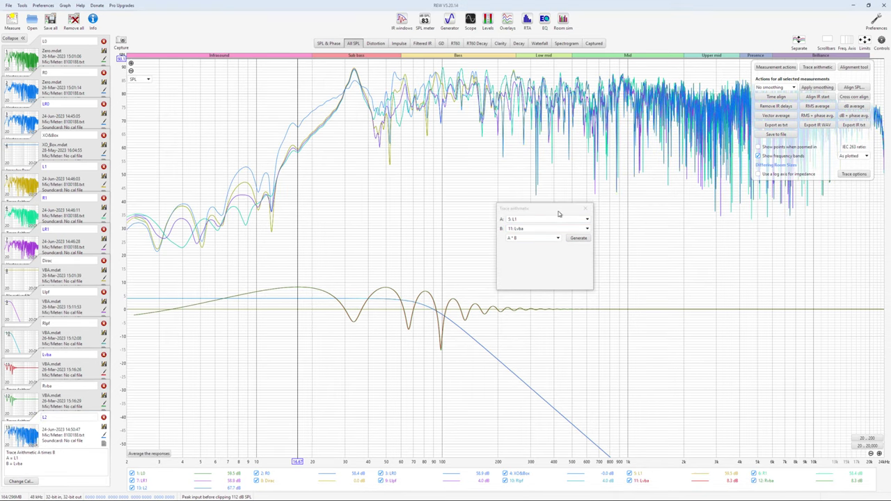
# Create R2 as R1 multiplied by Rvba
pyautogui.click(555, 222)
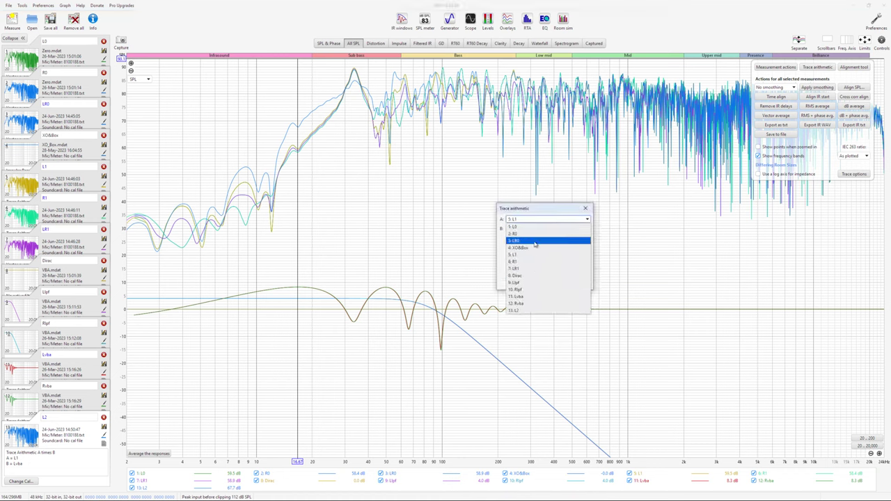
pyautogui.click(530, 265)
pyautogui.click(536, 228)
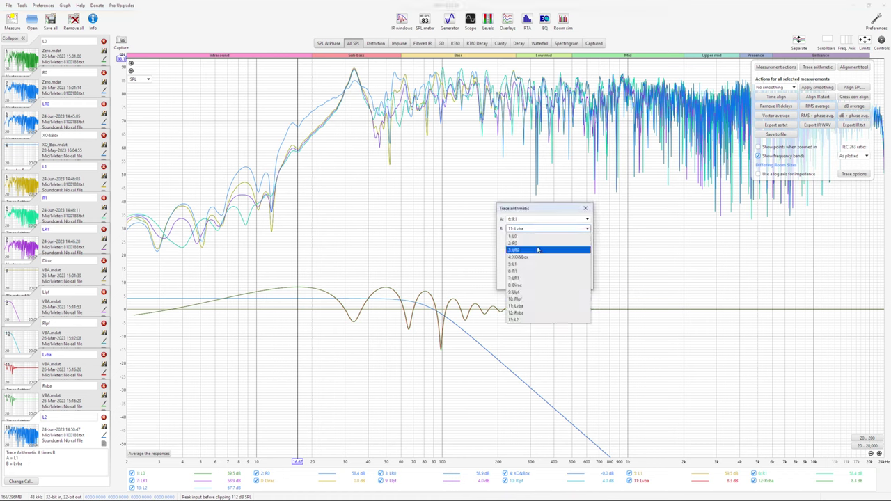
pyautogui.click(529, 312)
pyautogui.click(578, 238)
pyautogui.click(66, 422)
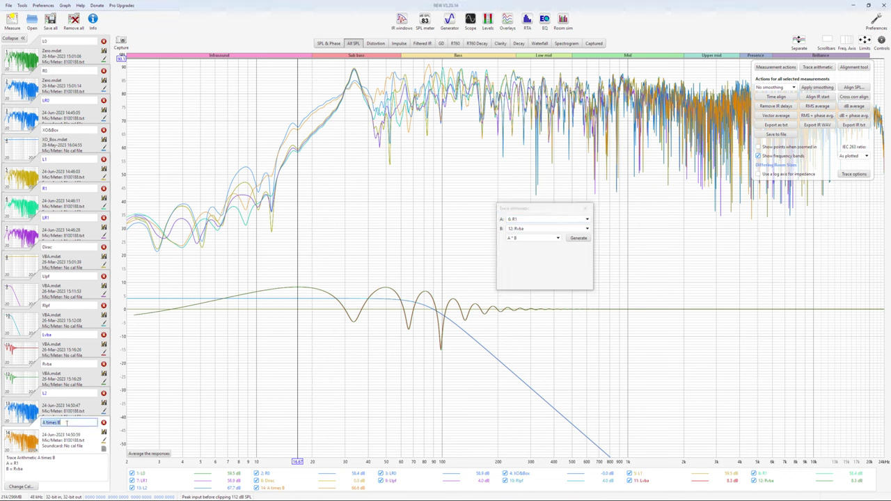
pyautogui.write('R2')
pyautogui.press('Return')
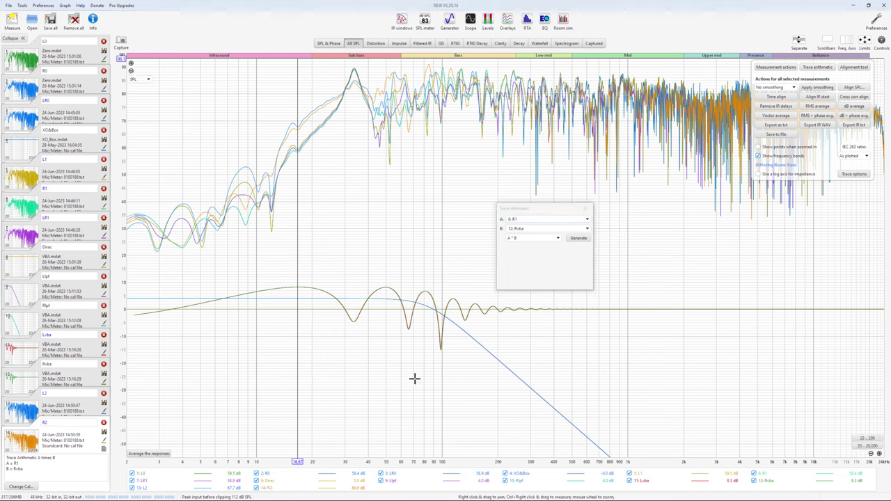
# Close trace arithmetic and clear all trace selections from the graph
pyautogui.click(587, 208)
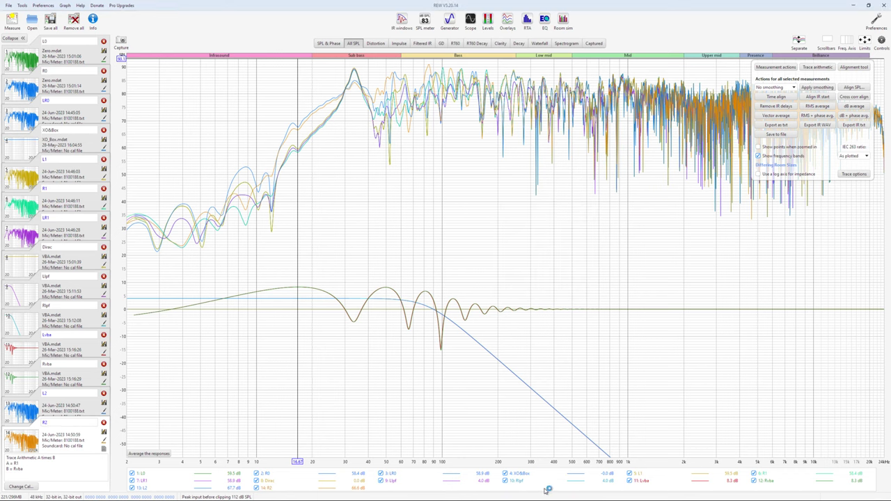
pyautogui.rightClick(545, 392)
pyautogui.click(568, 405)
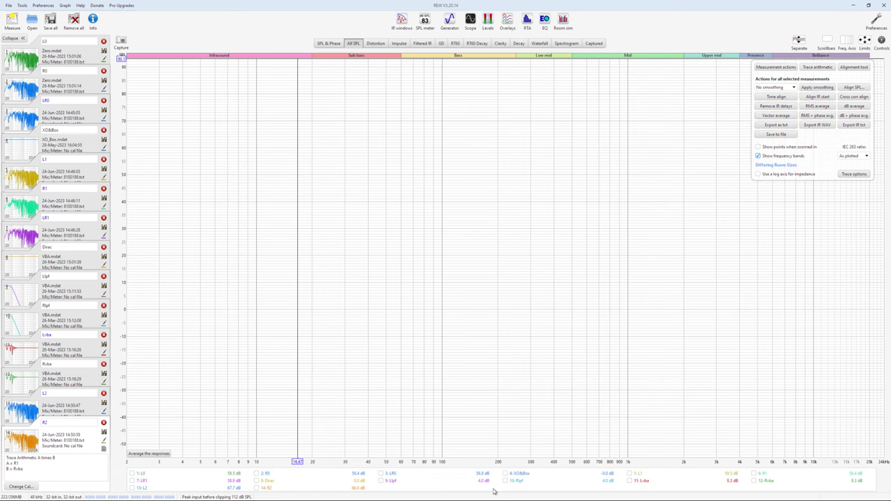
# Vector-average L2 and R2 into a new measurement named LR2
pyautogui.click(132, 488)
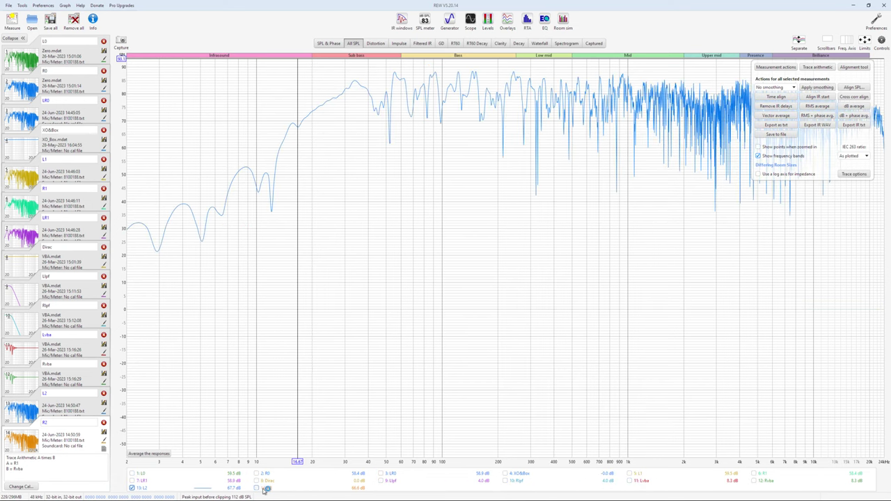
pyautogui.click(257, 488)
pyautogui.click(77, 423)
pyautogui.write('LR2')
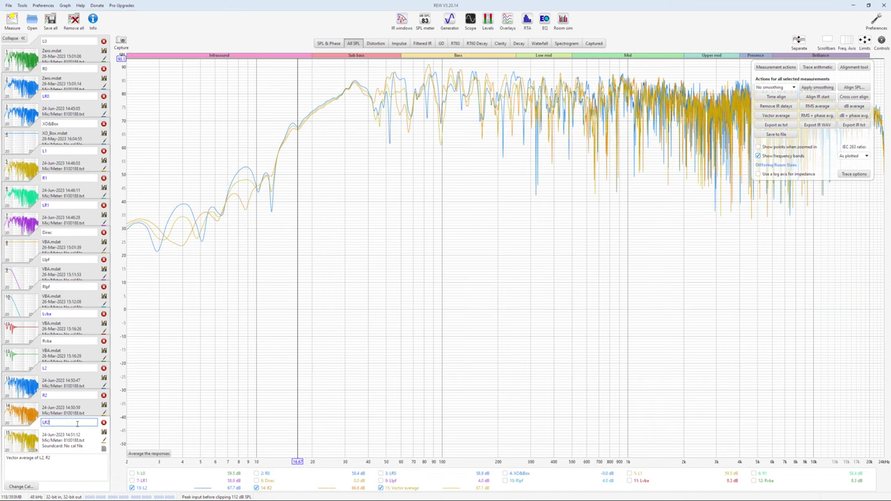
pyautogui.press('Return')
# Show only LR2, LR1 and LR0 and copy that selection to the other overlay graphs
pyautogui.rightClick(456, 393)
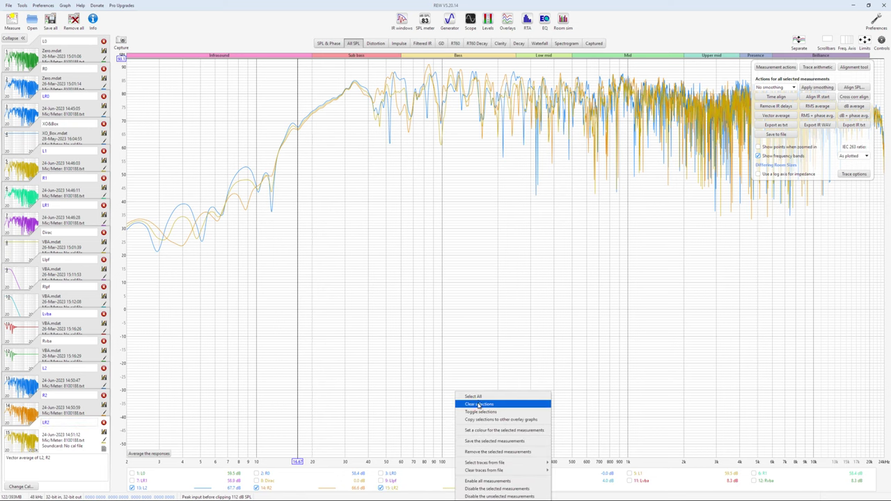
pyautogui.click(479, 404)
pyautogui.click(381, 488)
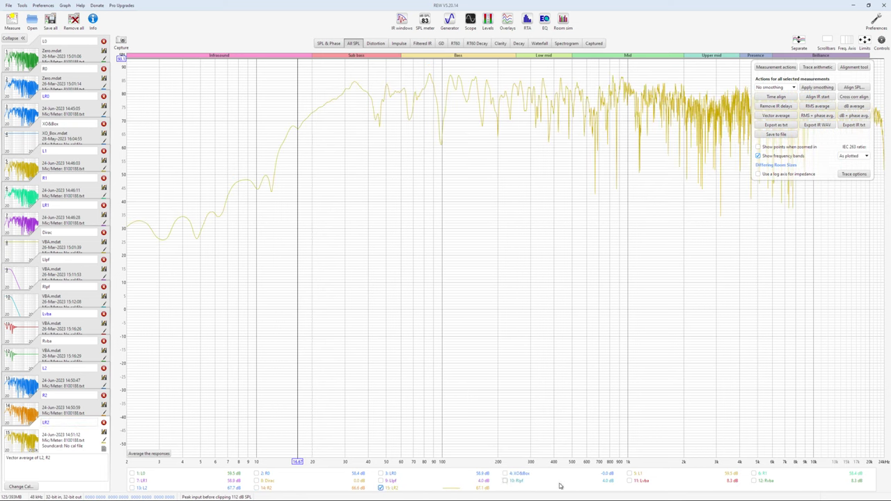
pyautogui.click(140, 481)
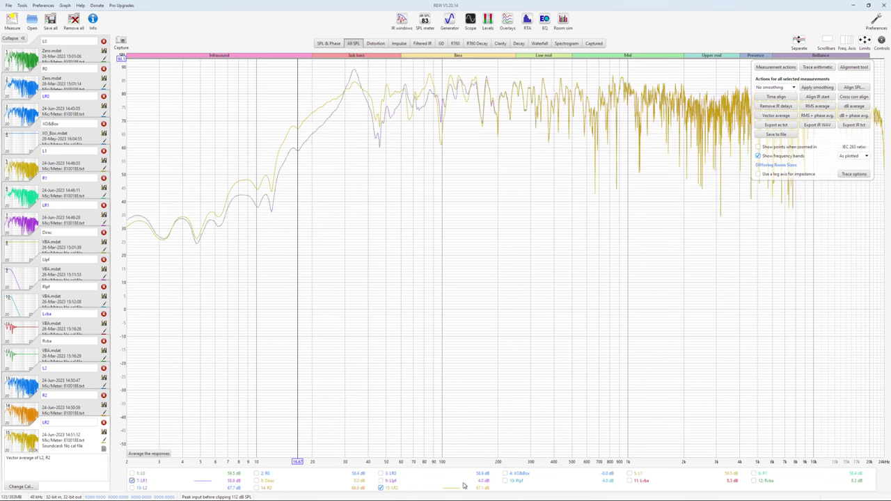
pyautogui.click(390, 474)
pyautogui.rightClick(408, 481)
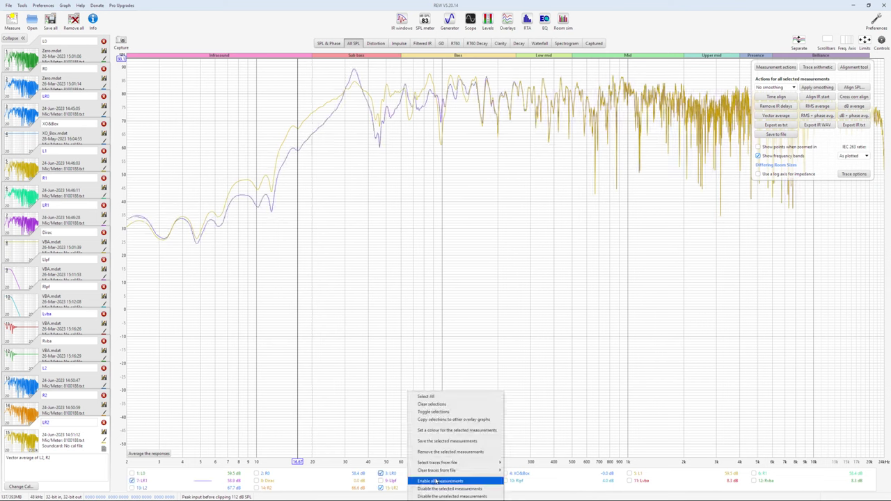
pyautogui.click(449, 420)
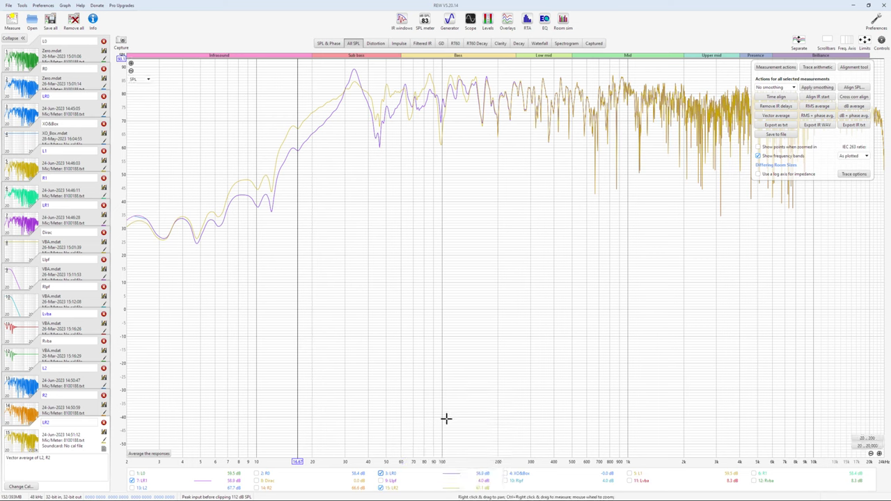
# Apply 1/48 octave smoothing to the measurements and bring up the Overlays window
pyautogui.click(775, 87)
pyautogui.click(772, 98)
pyautogui.click(816, 89)
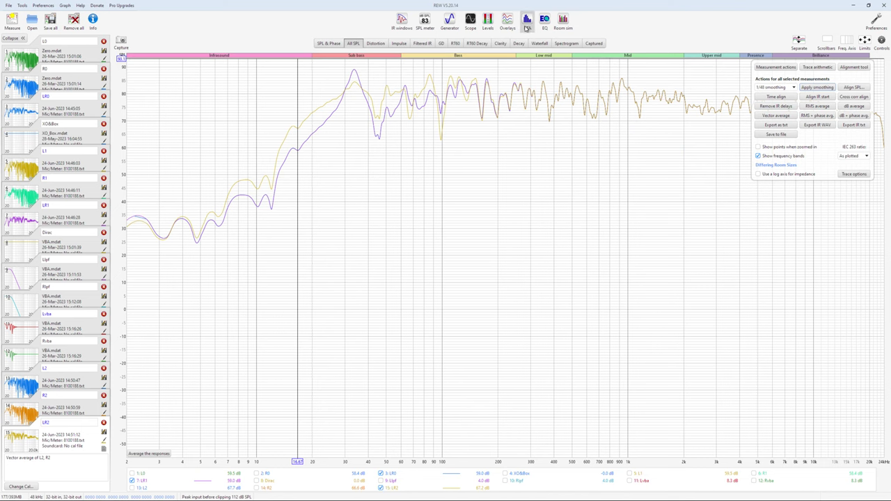
pyautogui.click(508, 21)
# On the full-screen All SPL overlay, measure LR0/LR1/LR2 level gaps at the bass dip, 33 Hz peak and near 21 Hz
pyautogui.click(868, 4)
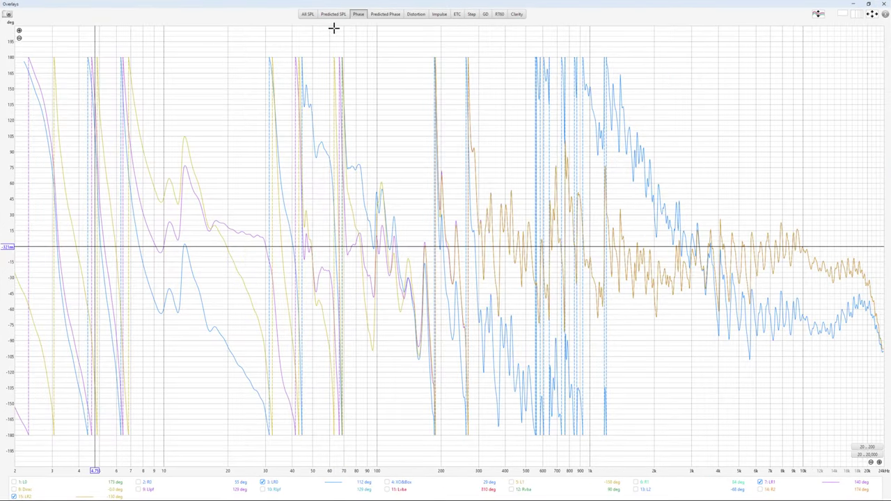
pyautogui.click(309, 14)
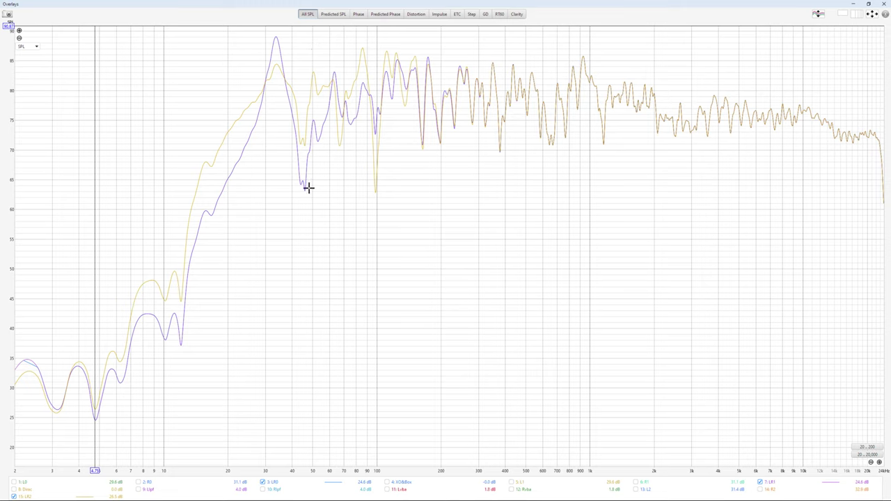
pyautogui.moveTo(301, 143); pyautogui.dragTo(304, 188)
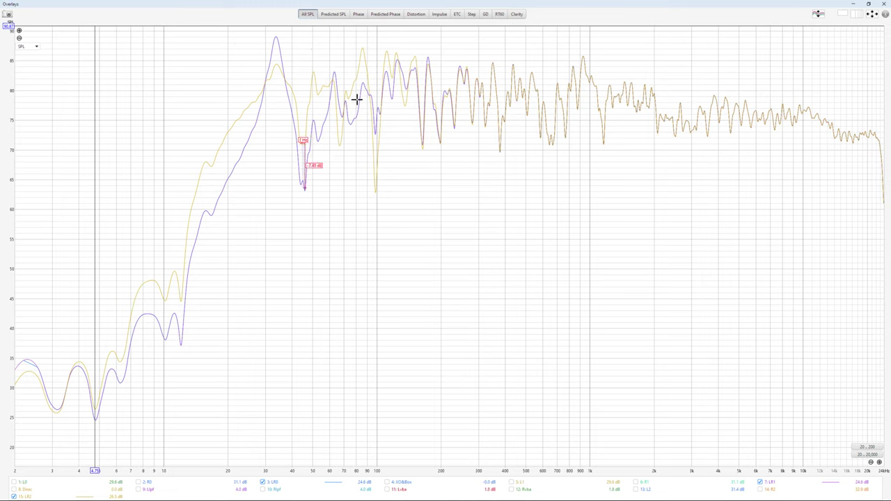
pyautogui.moveTo(319, 87); pyautogui.dragTo(317, 141)
pyautogui.moveTo(277, 35); pyautogui.dragTo(277, 66)
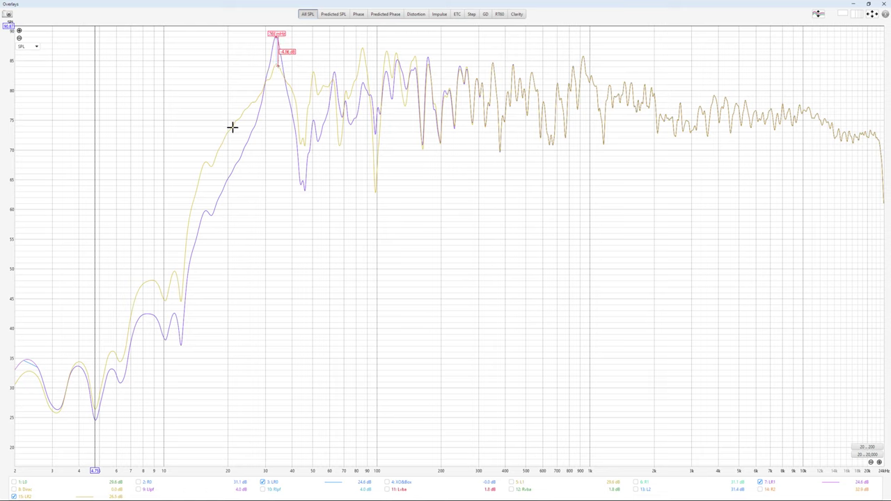
pyautogui.moveTo(231, 178); pyautogui.dragTo(232, 127)
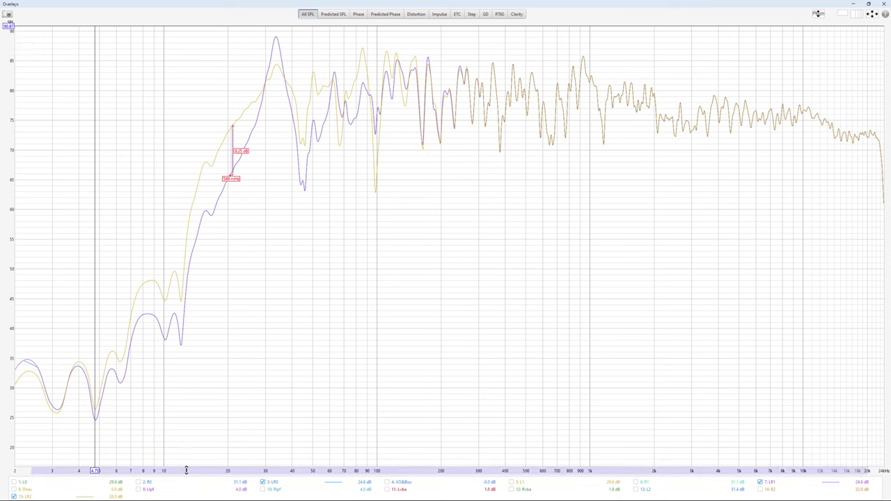
pyautogui.moveTo(766, 482)
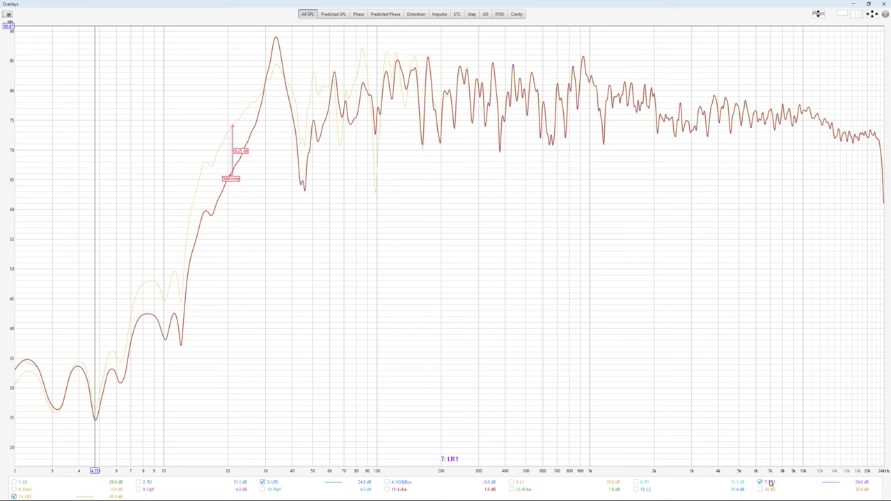
pyautogui.moveTo(30, 497)
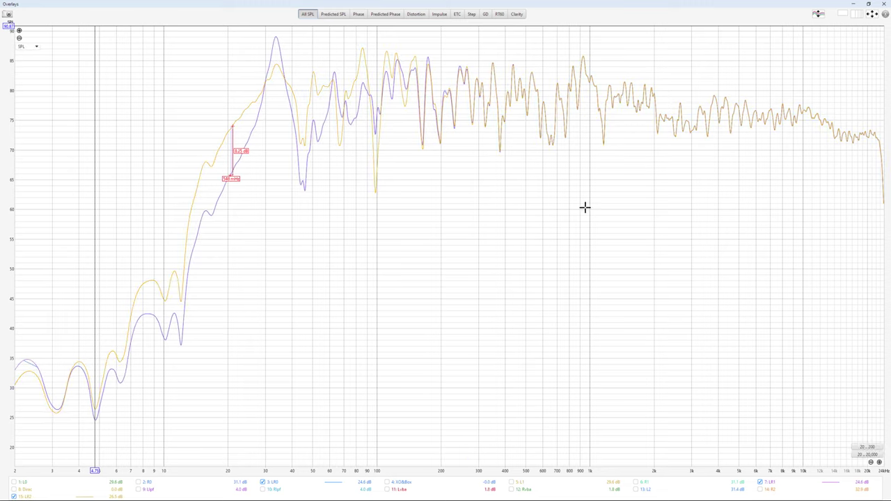
# Measure the group delay difference near 37 Hz, then view the C50 clarity comparison
pyautogui.click(485, 15)
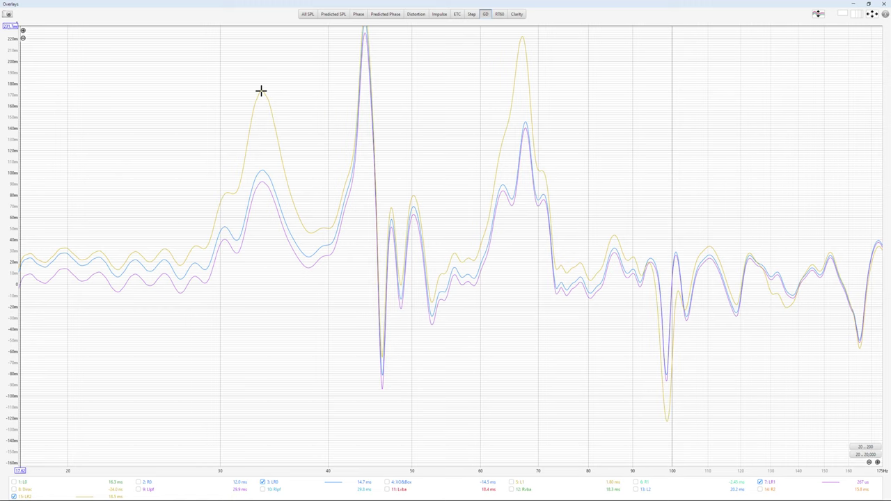
pyautogui.moveTo(306, 239); pyautogui.dragTo(334, 232)
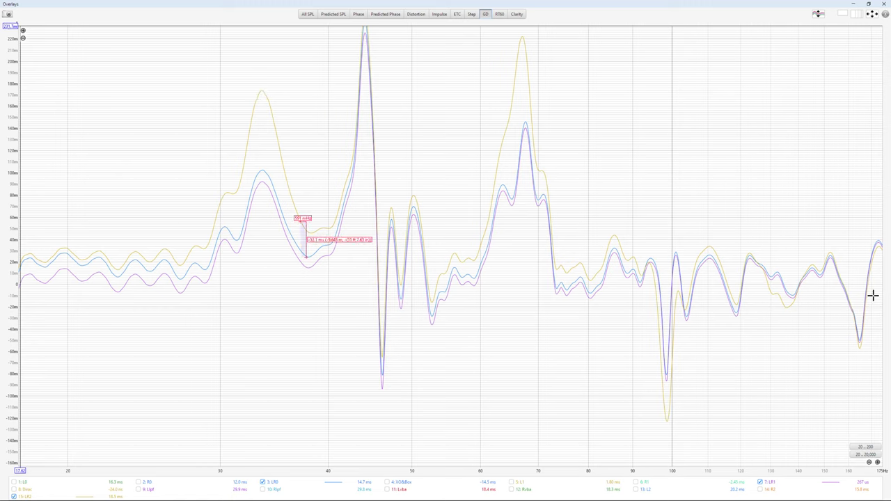
pyautogui.click(516, 15)
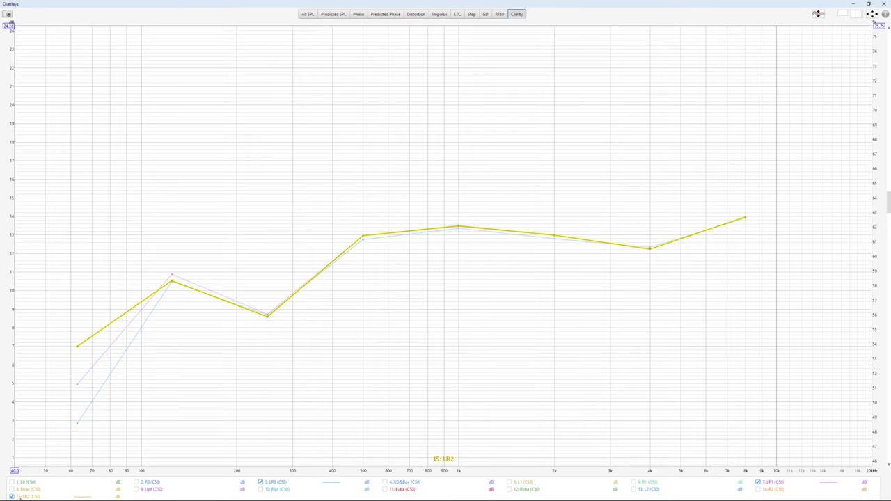